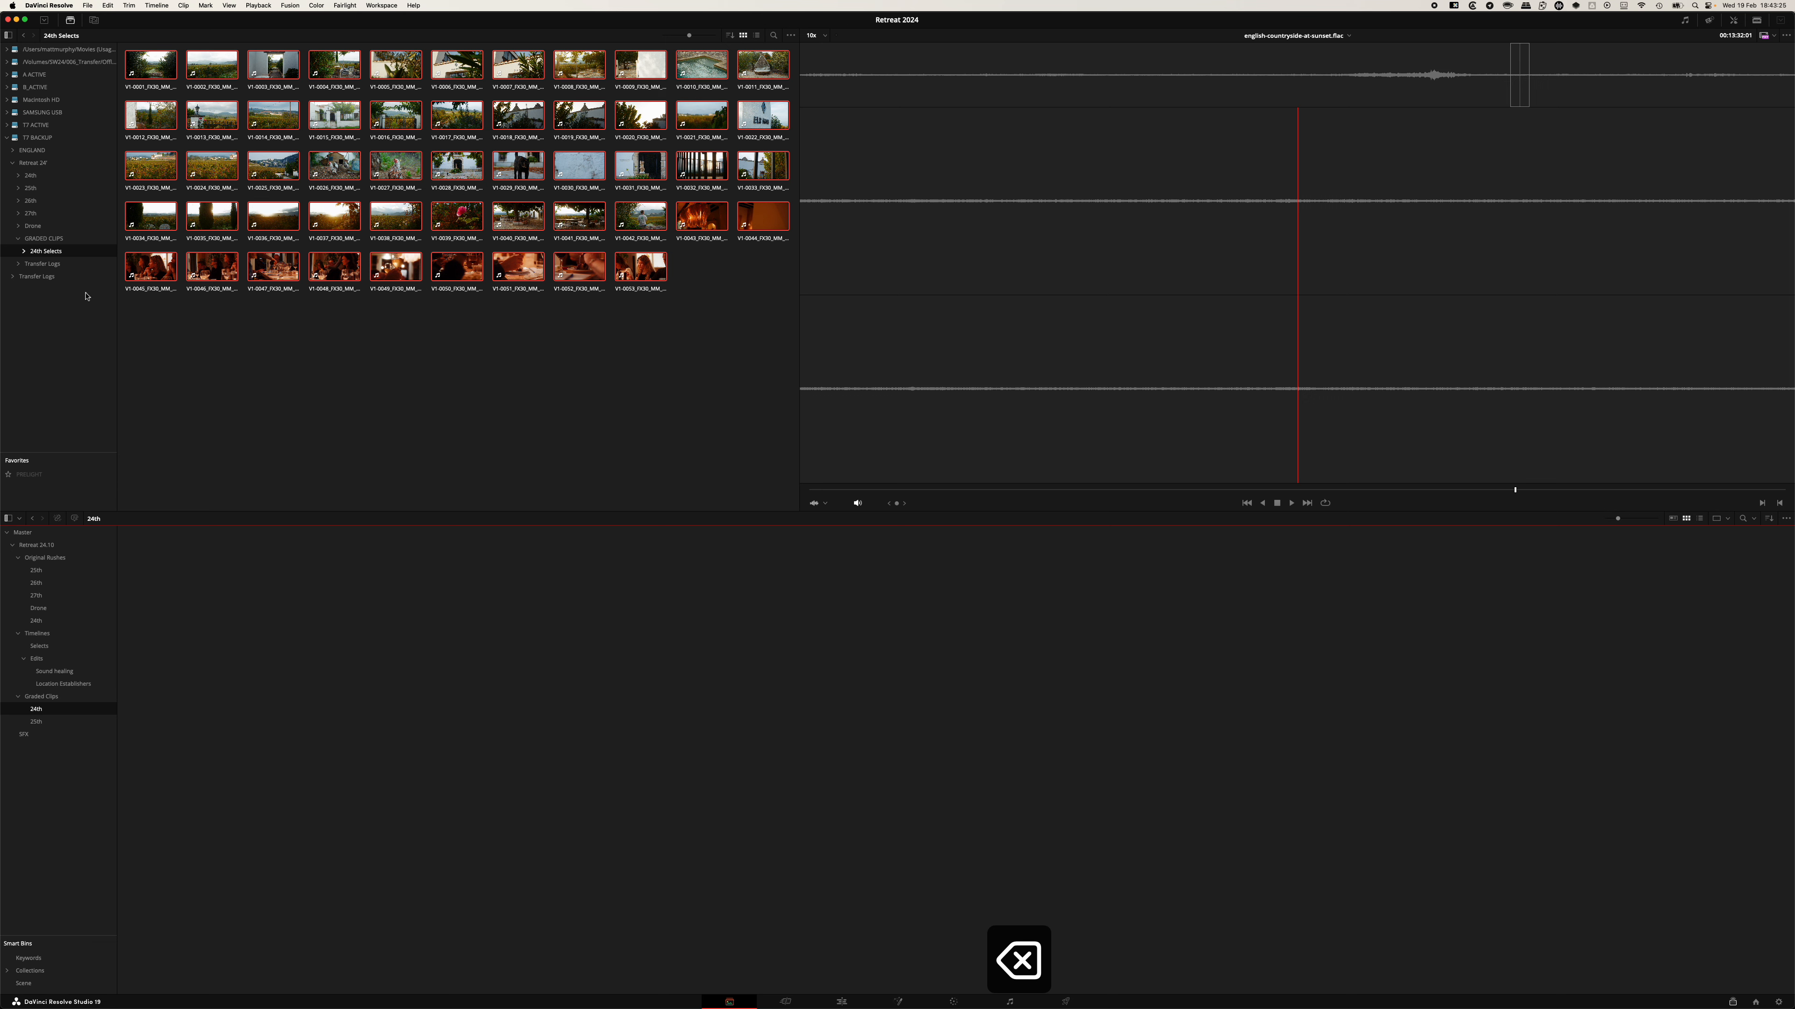
Browse the backup drive to the Retreat 24 GRADED CLIPS 24th Selects folder and import all its clips into the 24th bin.
{"action": "left_click", "coordinate": [30, 175]}
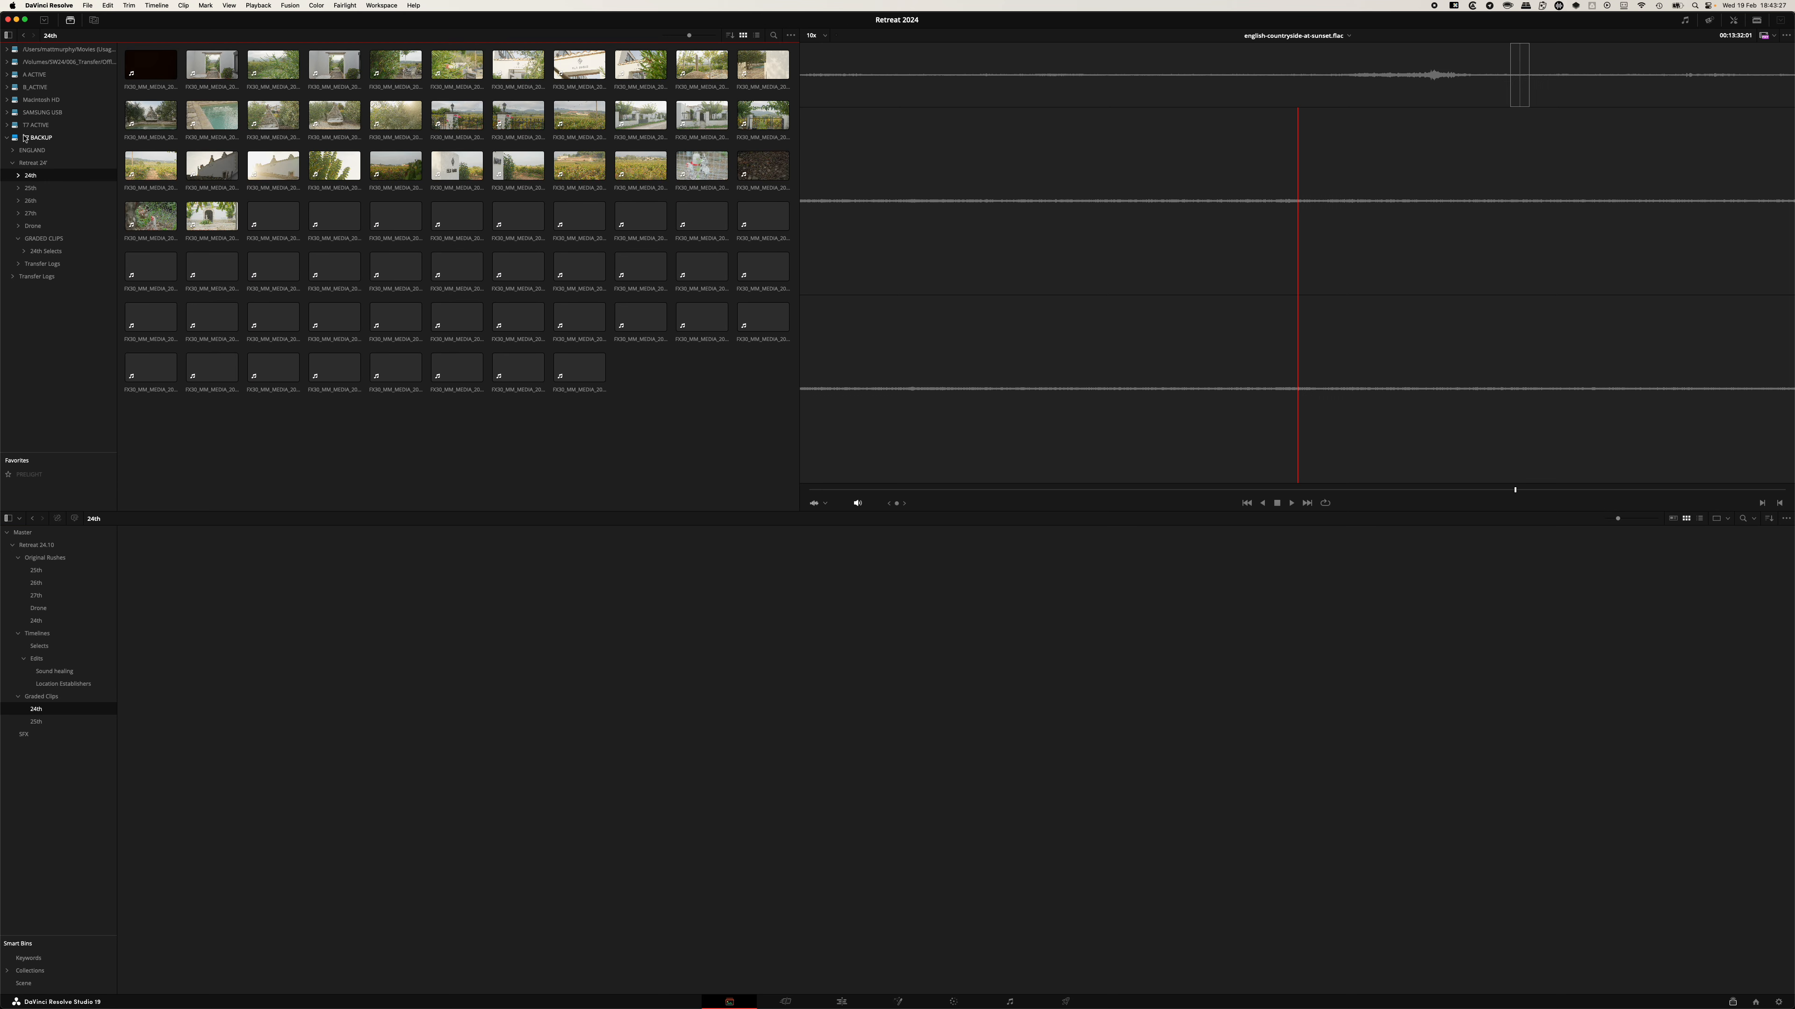
{"action": "left_click", "coordinate": [37, 137]}
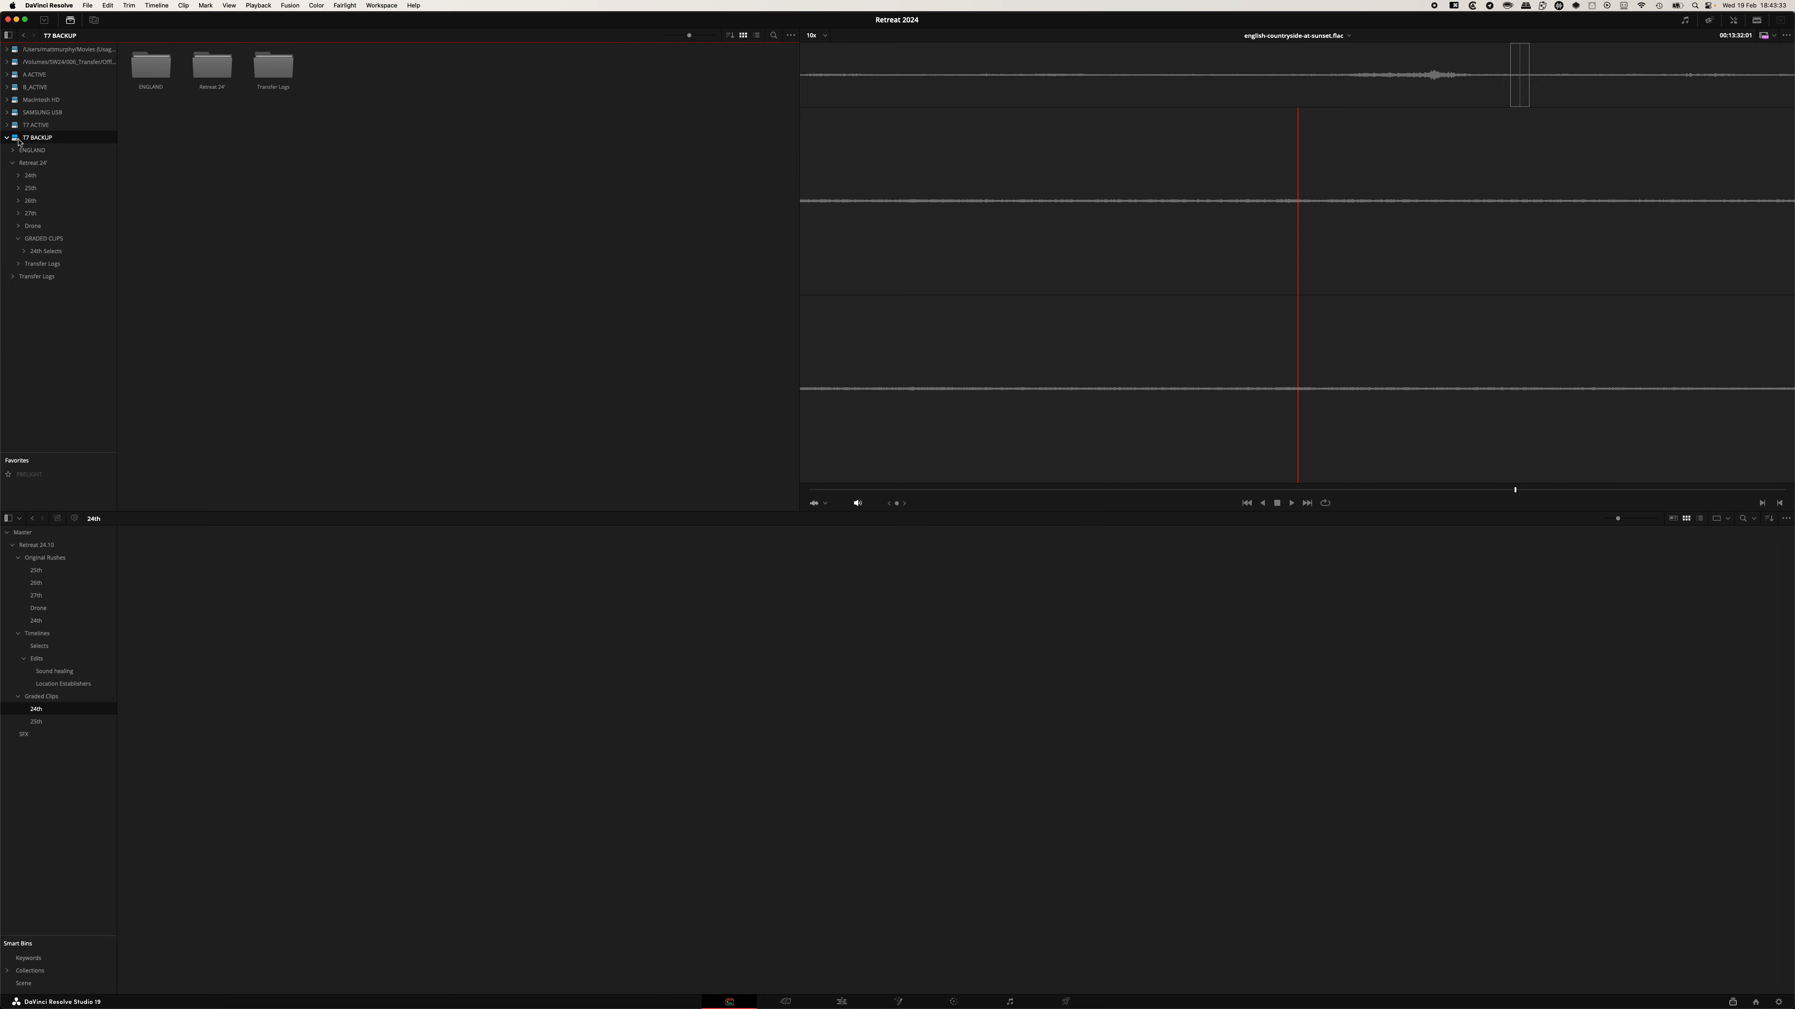
{"action": "double_click", "coordinate": [213, 65]}
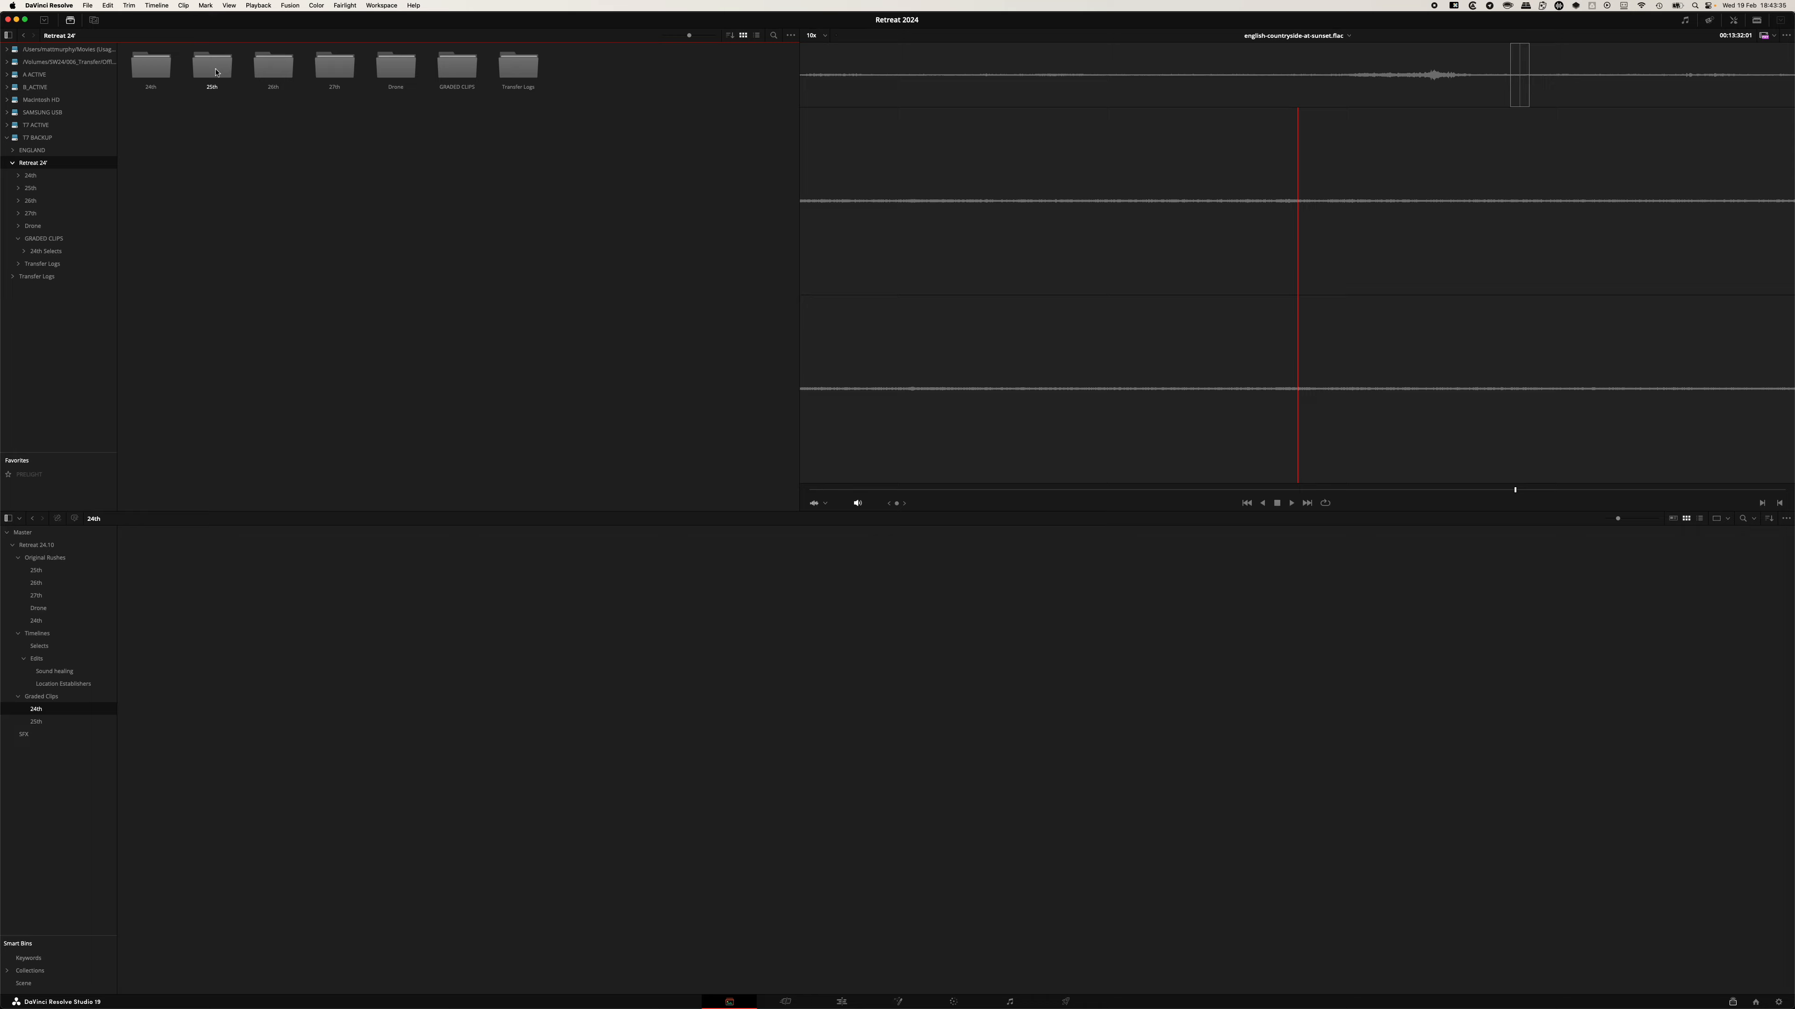
{"action": "double_click", "coordinate": [460, 70]}
{"action": "double_click", "coordinate": [150, 65]}
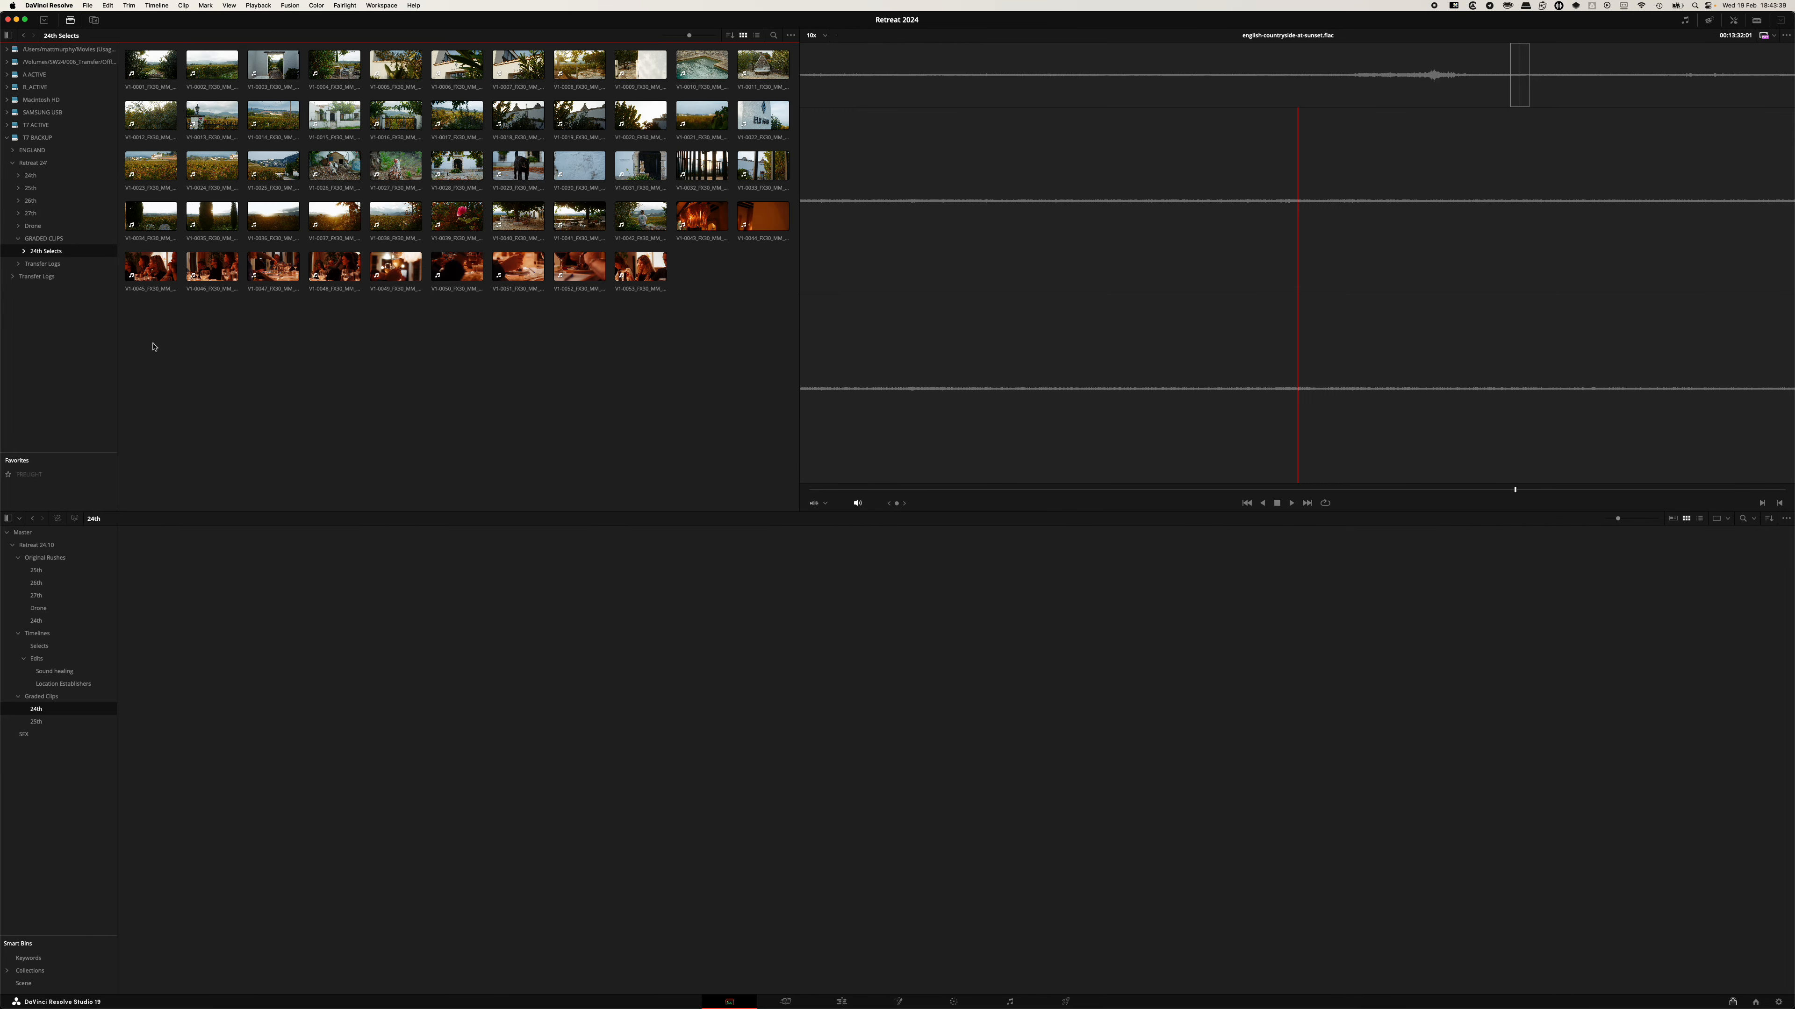
{"action": "left_click_drag", "start_coordinate": [149, 335], "coordinate": [790, 47]}
{"action": "left_click_drag", "start_coordinate": [446, 117], "coordinate": [191, 679]}
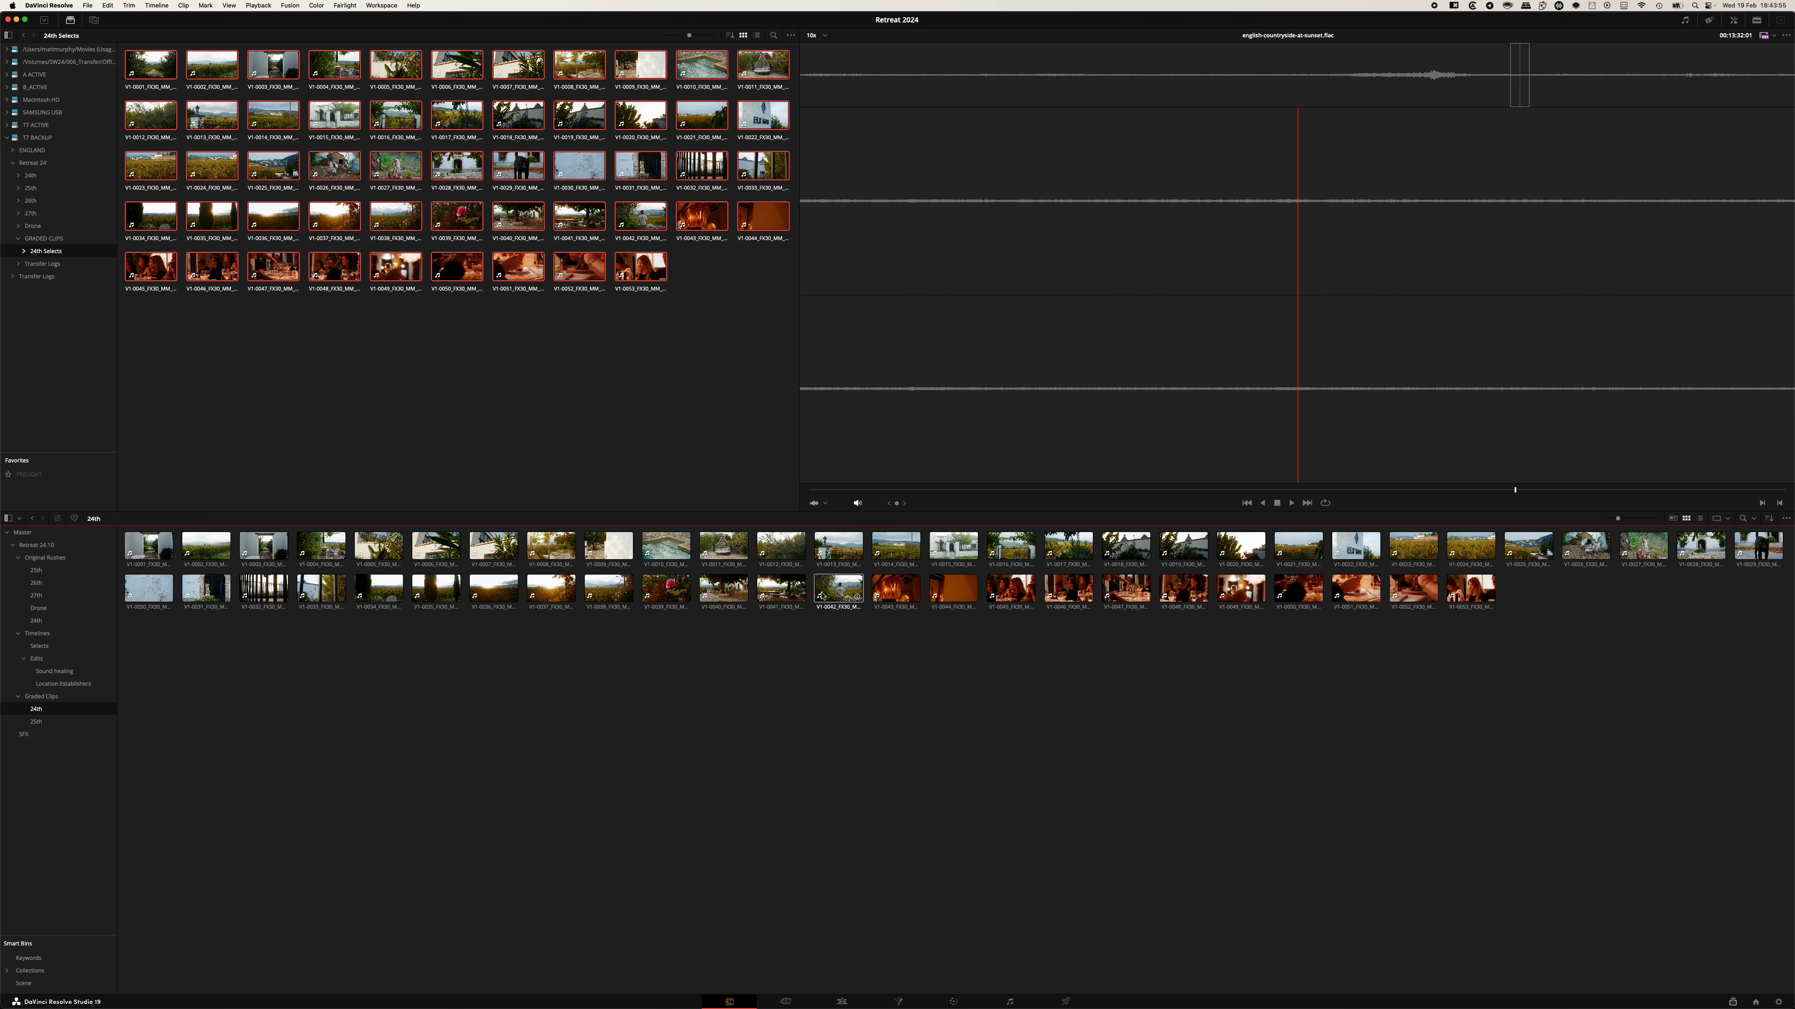
Create a new timeline from the selected clips named Location Establisher.
{"action": "left_click", "coordinate": [837, 594]}
{"action": "right_click", "coordinate": [837, 594]}
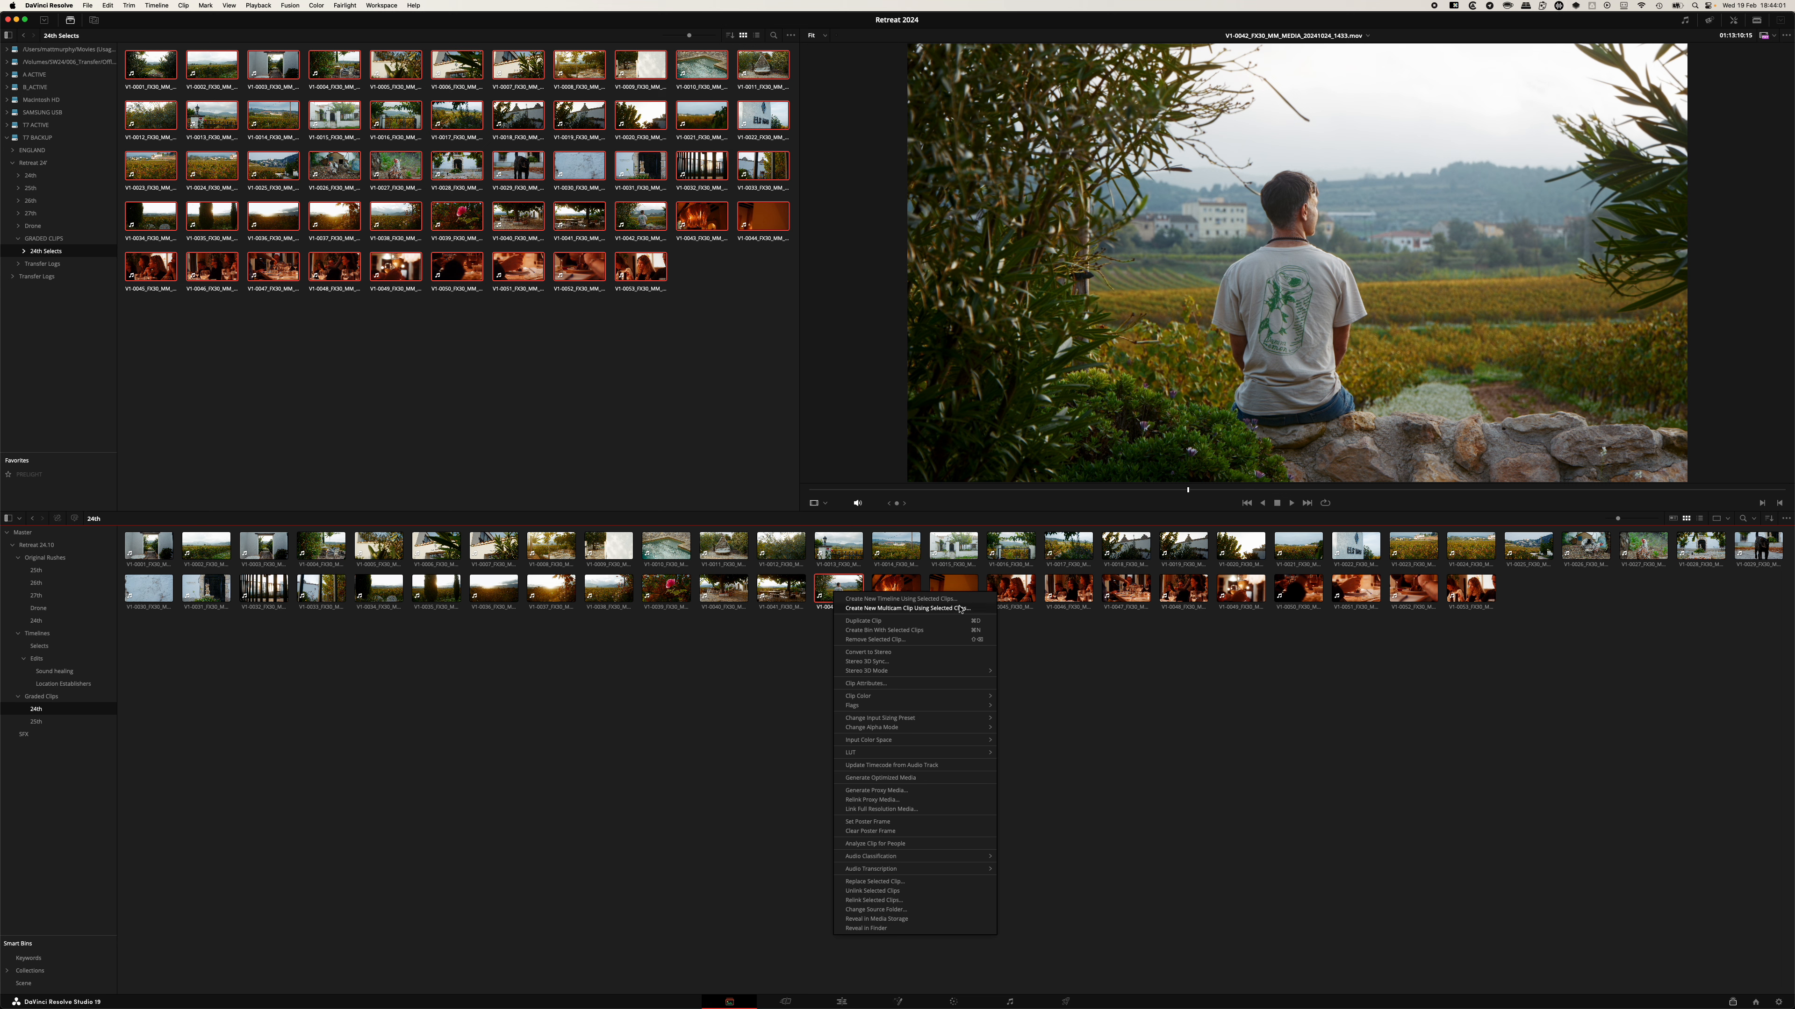
{"action": "left_click", "coordinate": [839, 593]}
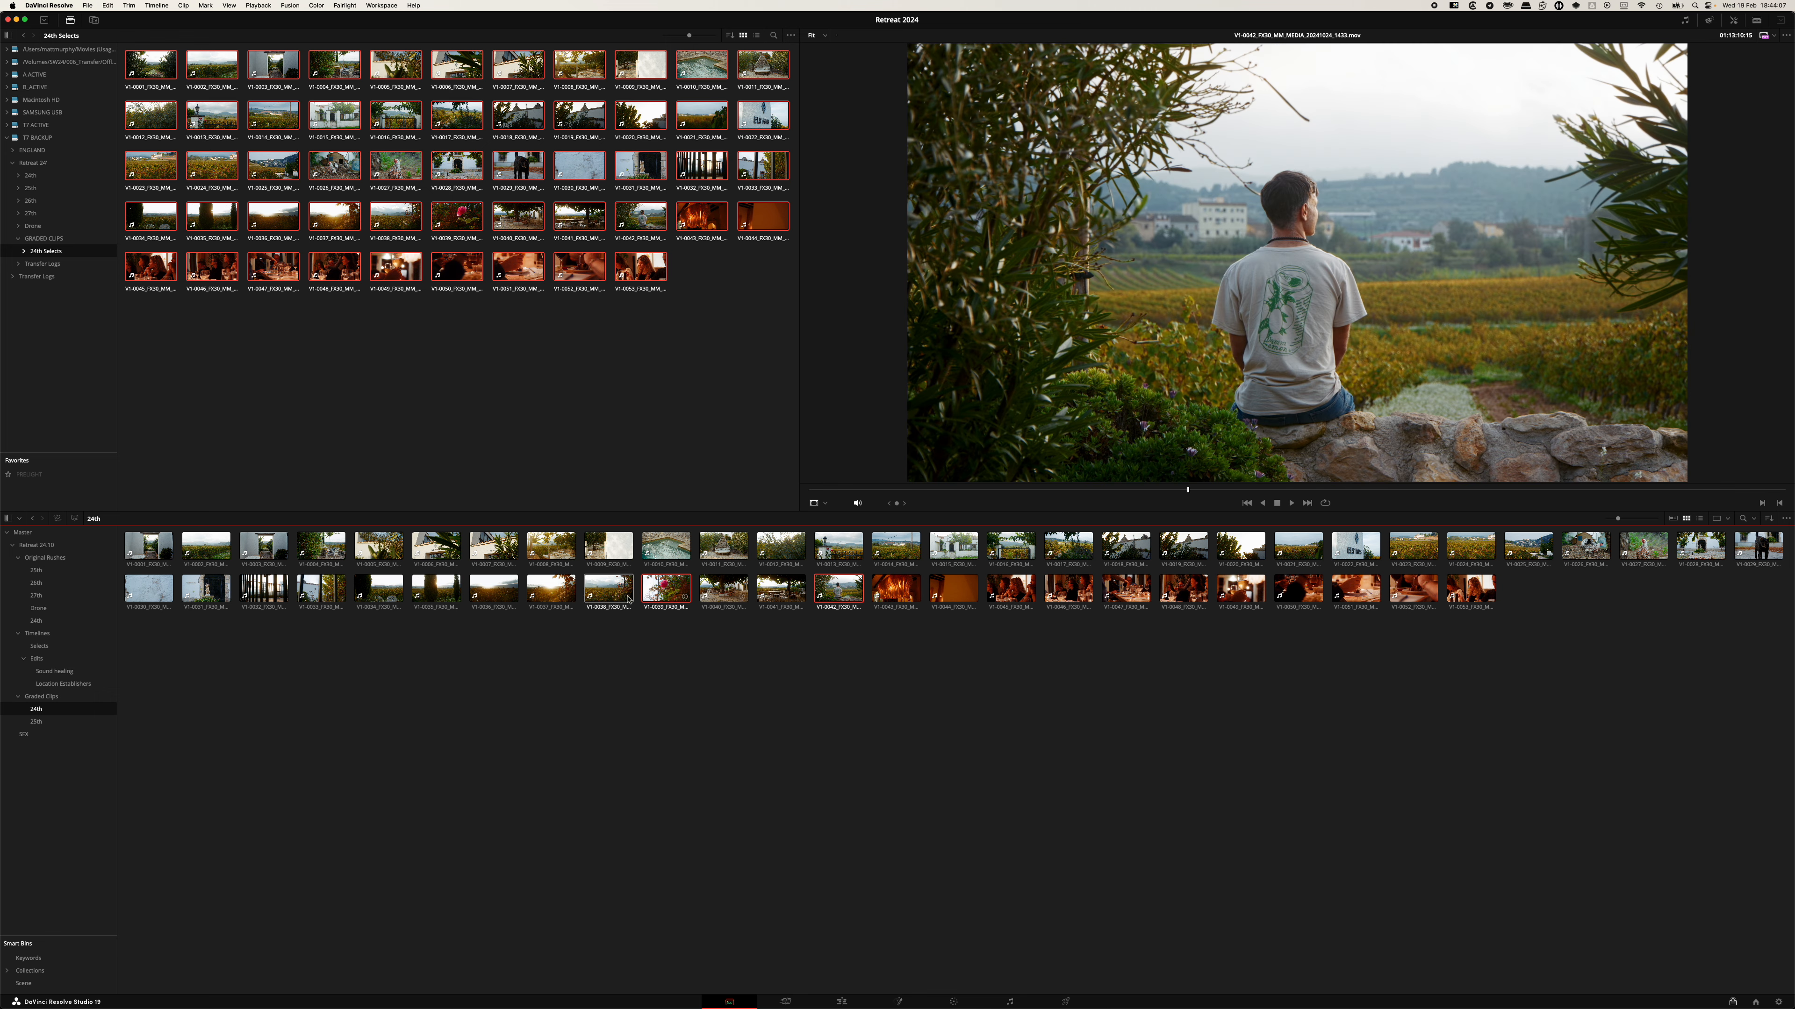
{"action": "right_click", "coordinate": [669, 590]}
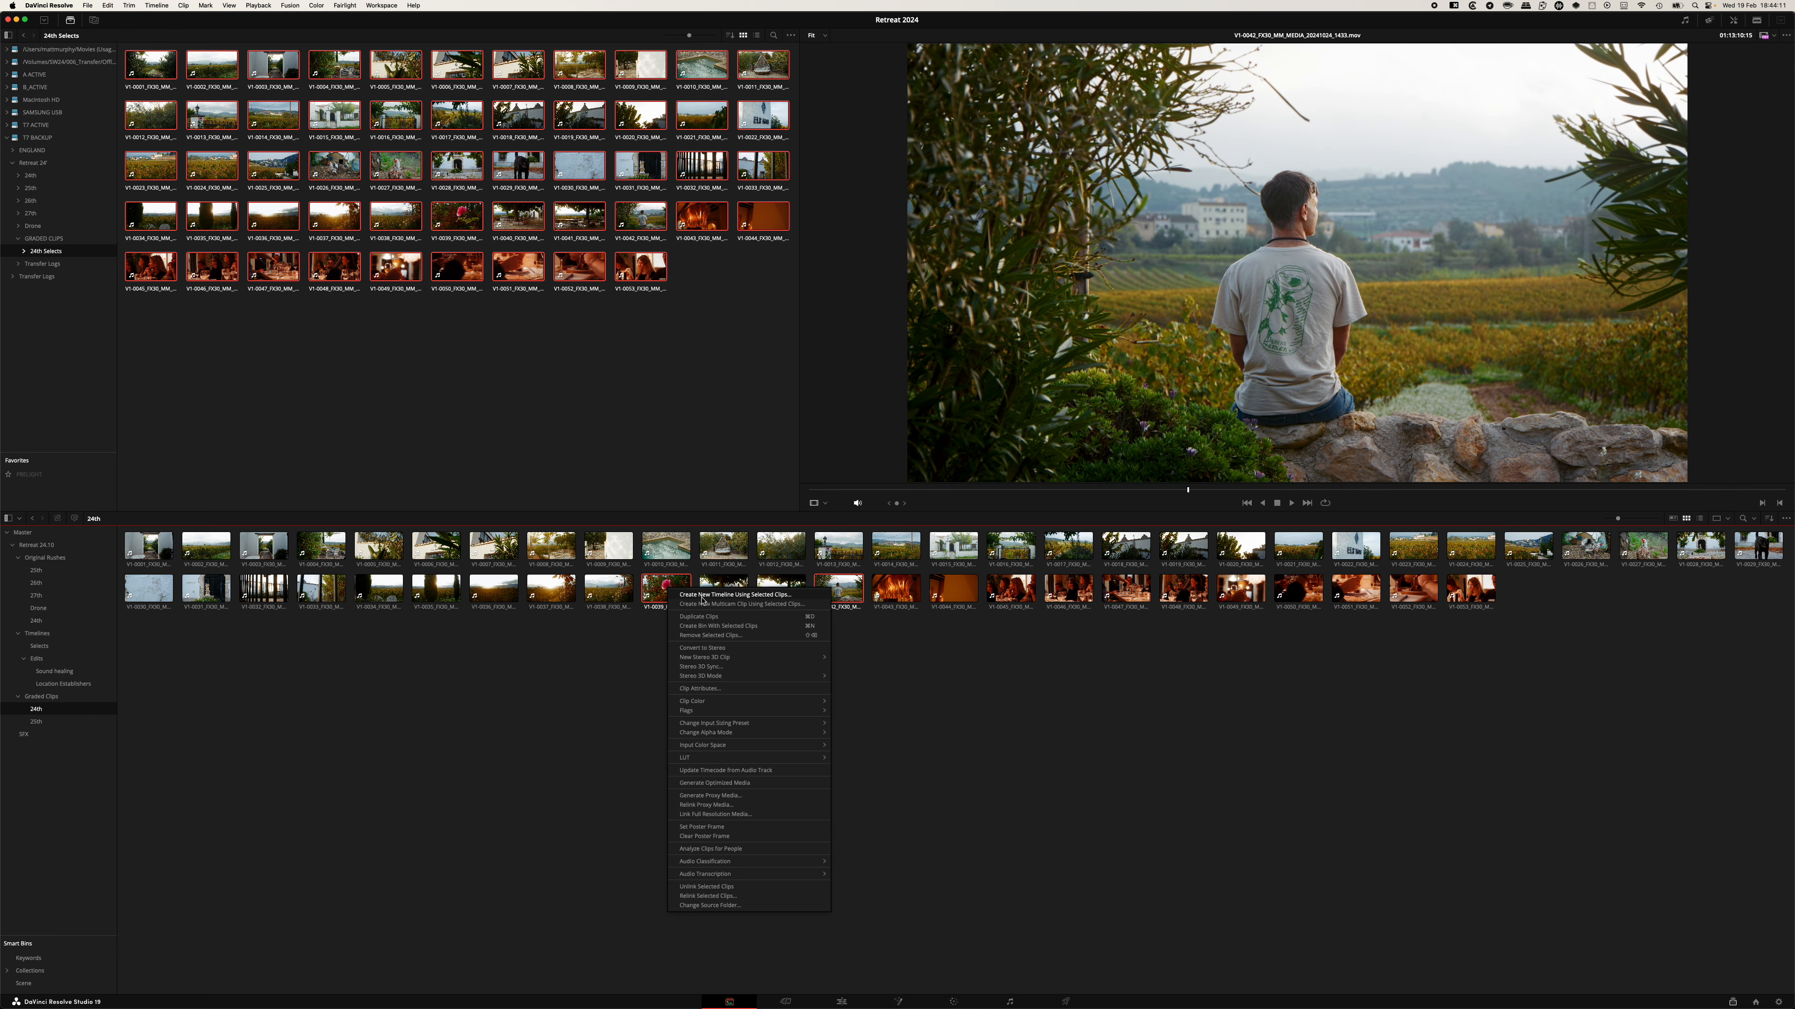
{"action": "left_click", "coordinate": [767, 596]}
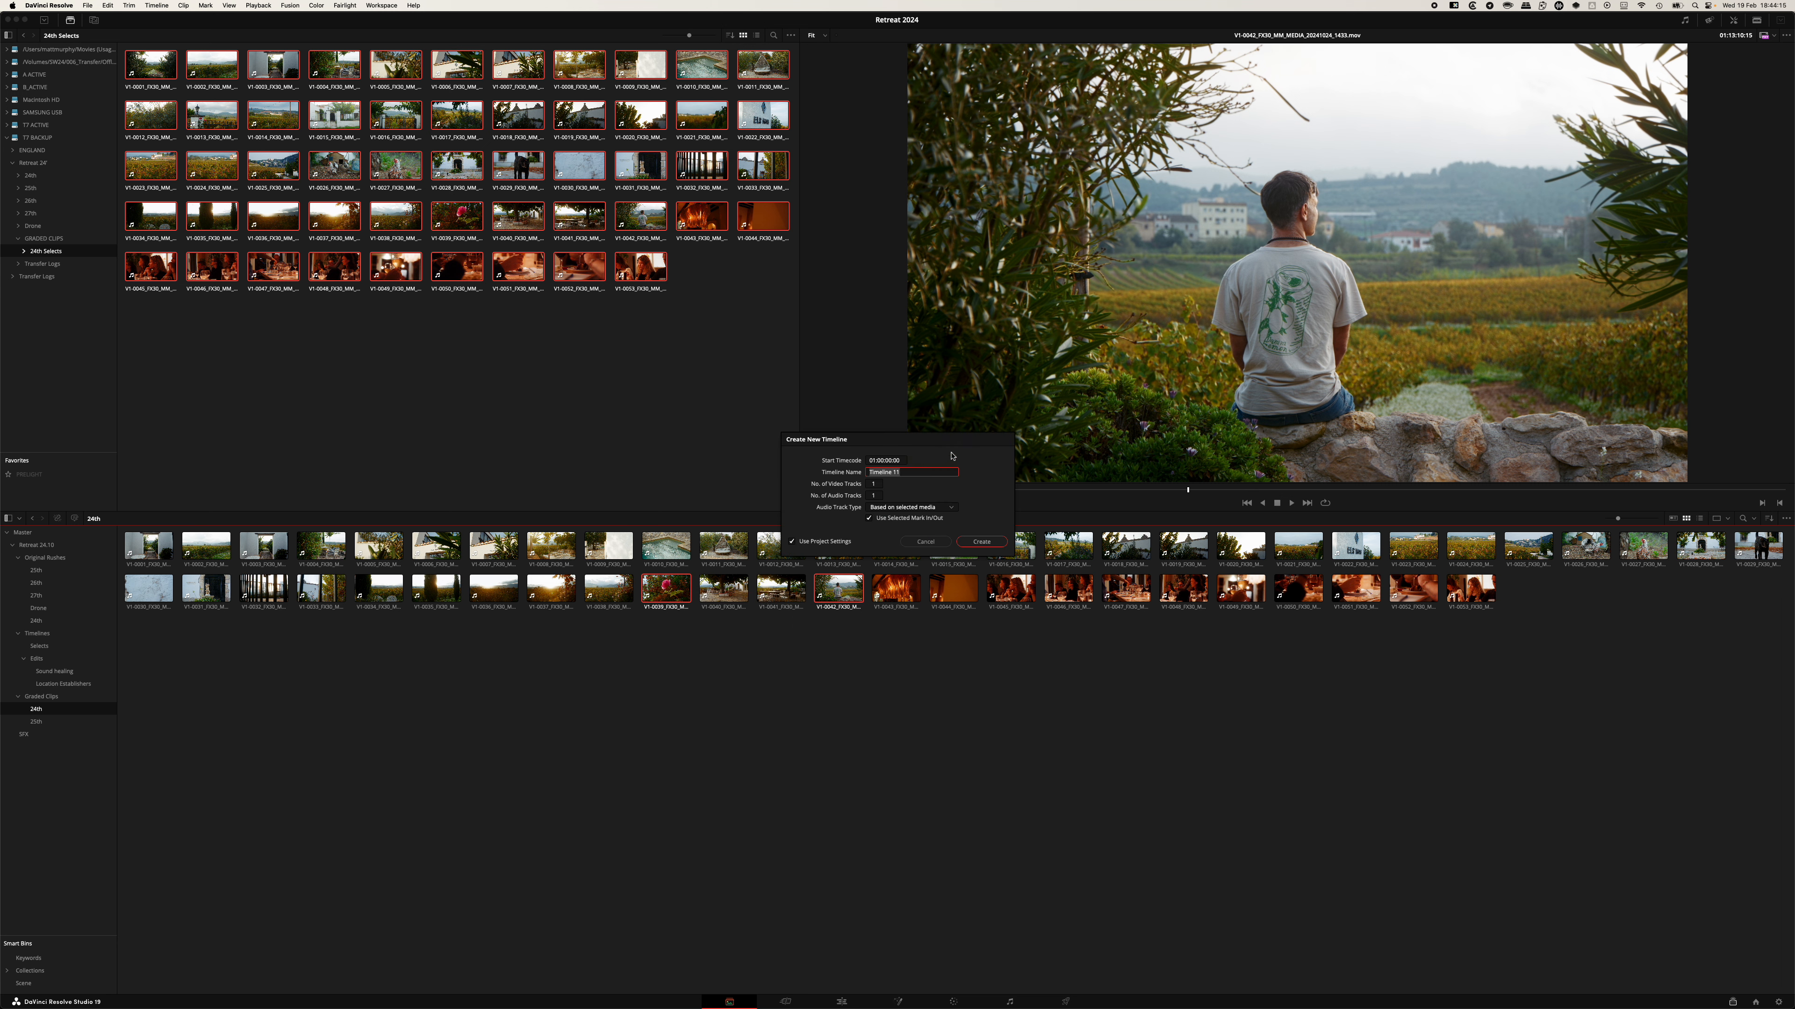
{"action": "type", "text": "Locatyion"}
{"action": "key", "text": "BackSpace"}
{"action": "key", "text": "BackSpace"}
{"action": "key", "text": "BackSpace"}
{"action": "key", "text": "BackSpace"}
{"action": "key", "text": "BackSpace"}
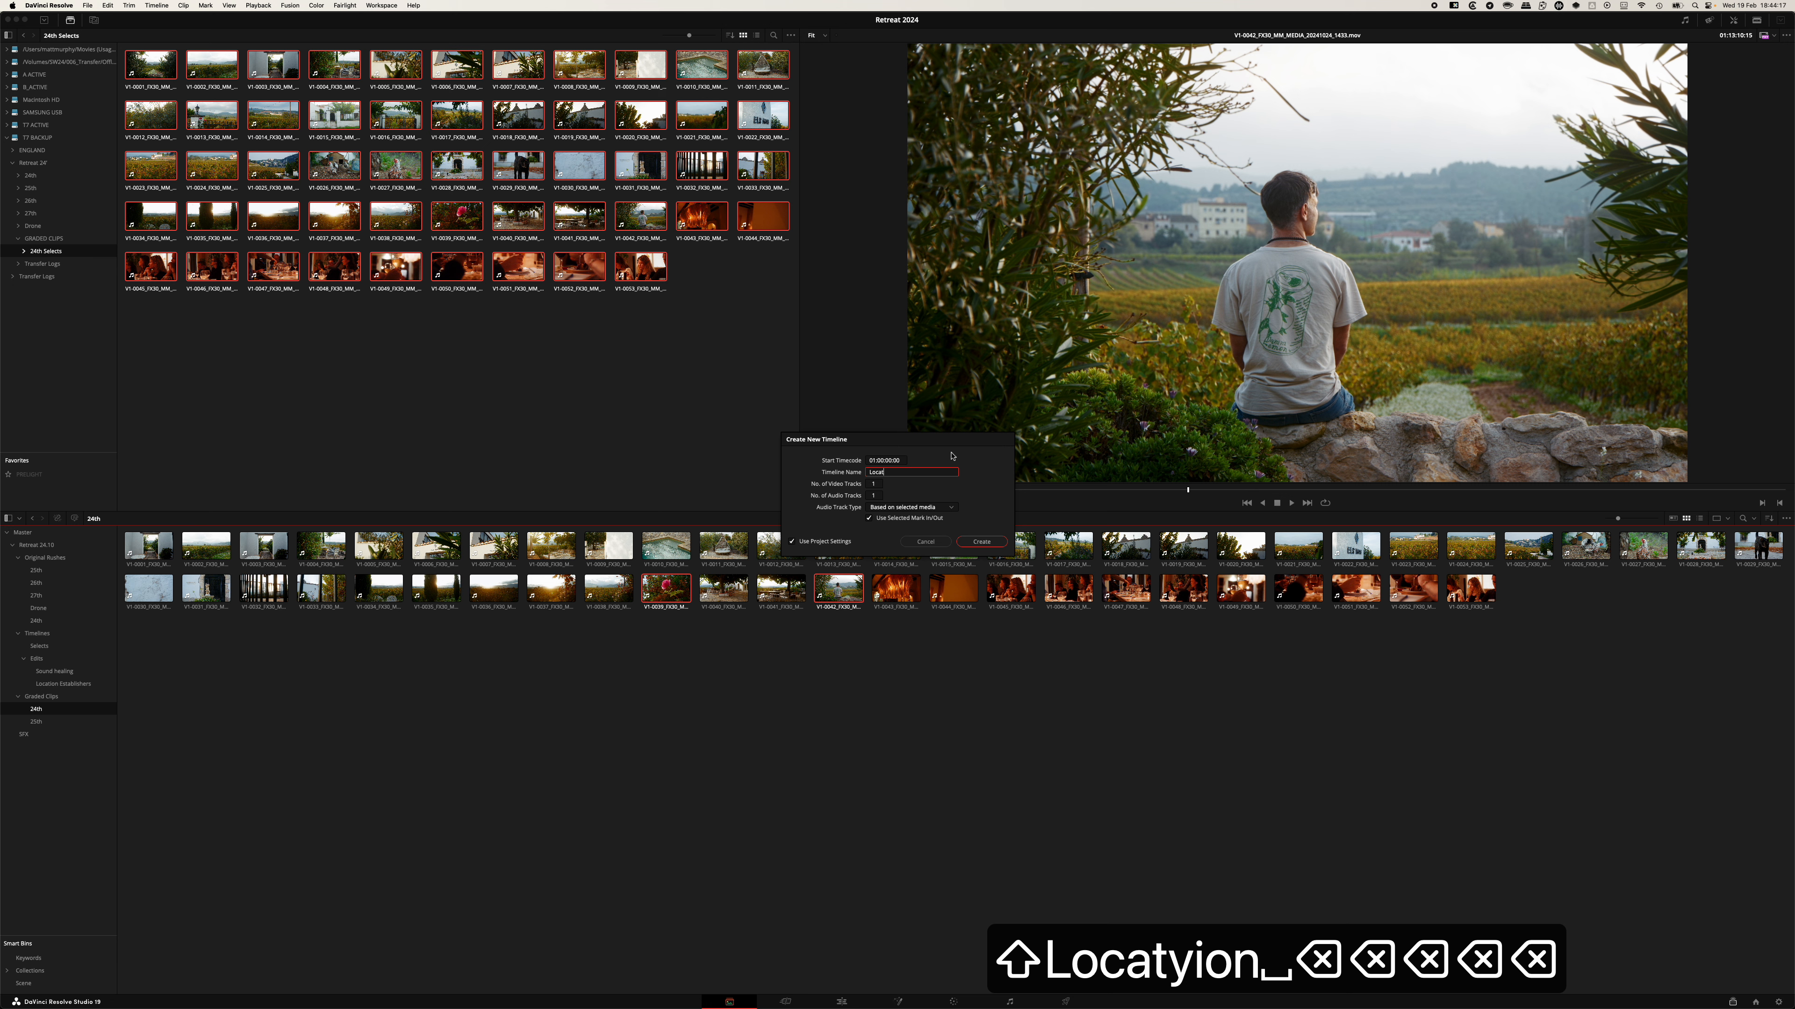
{"action": "type", "text": "ion Establisher"}
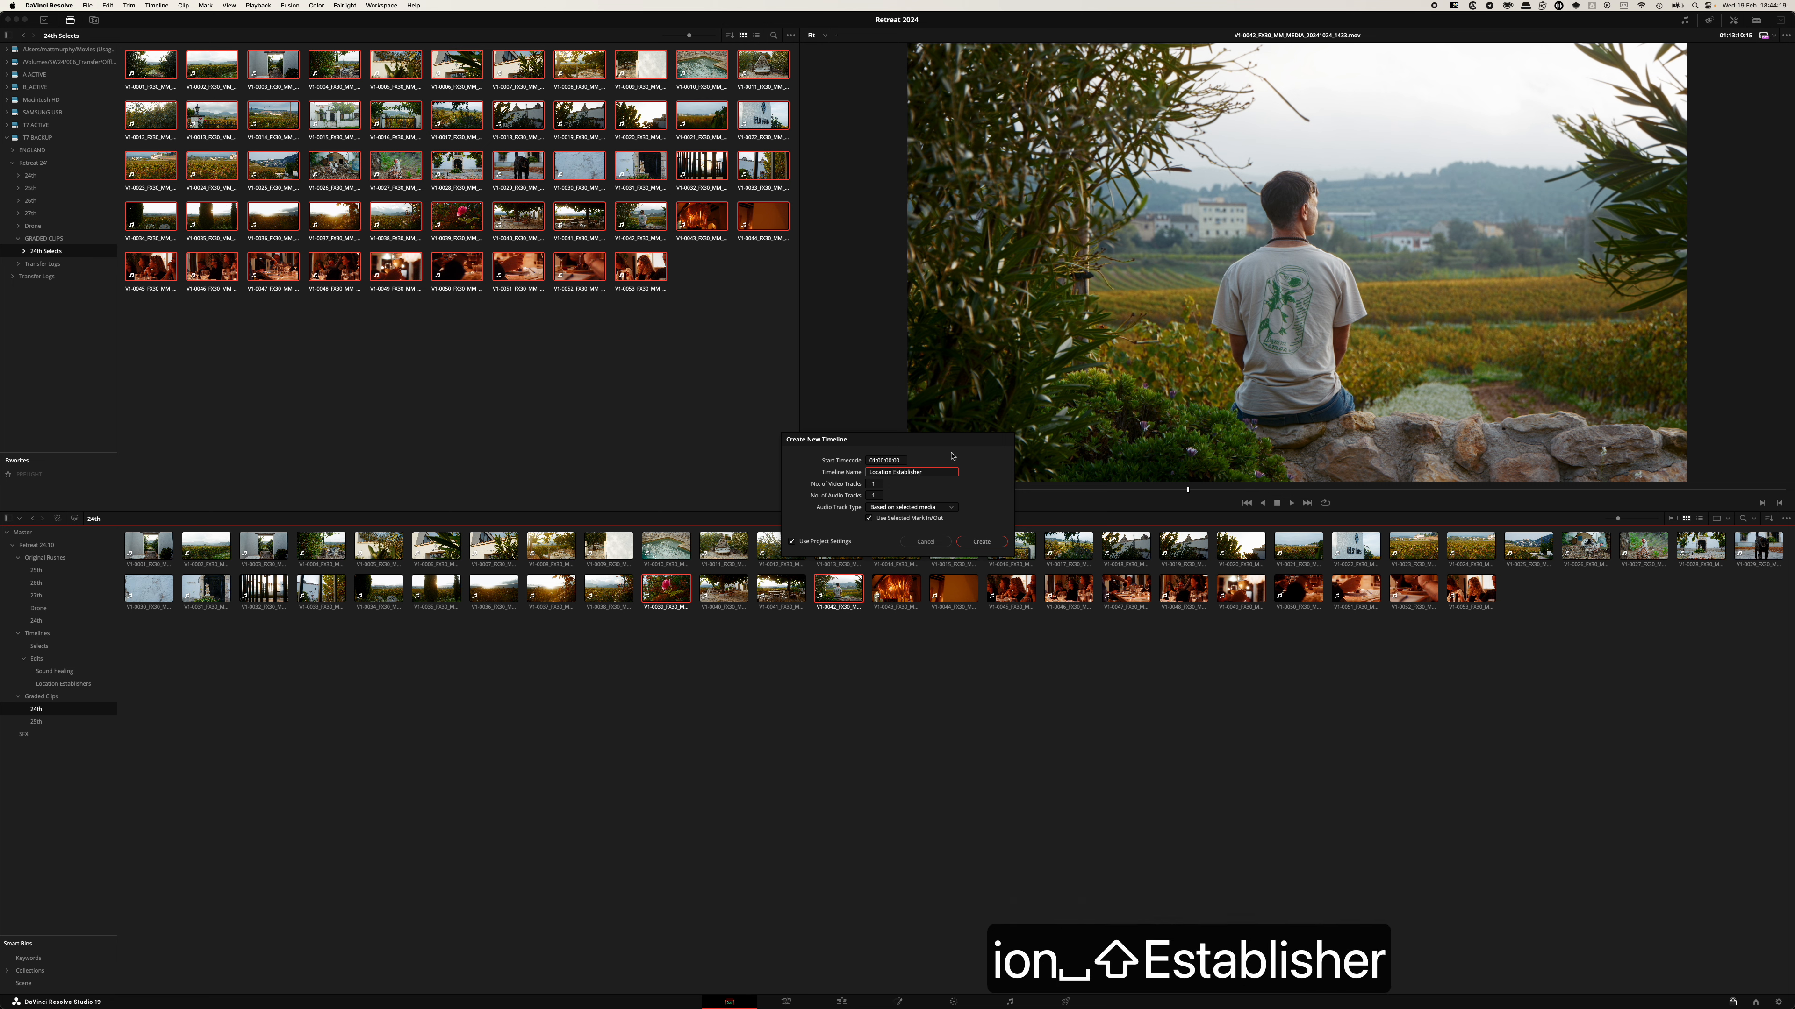
{"action": "key", "text": "Return"}
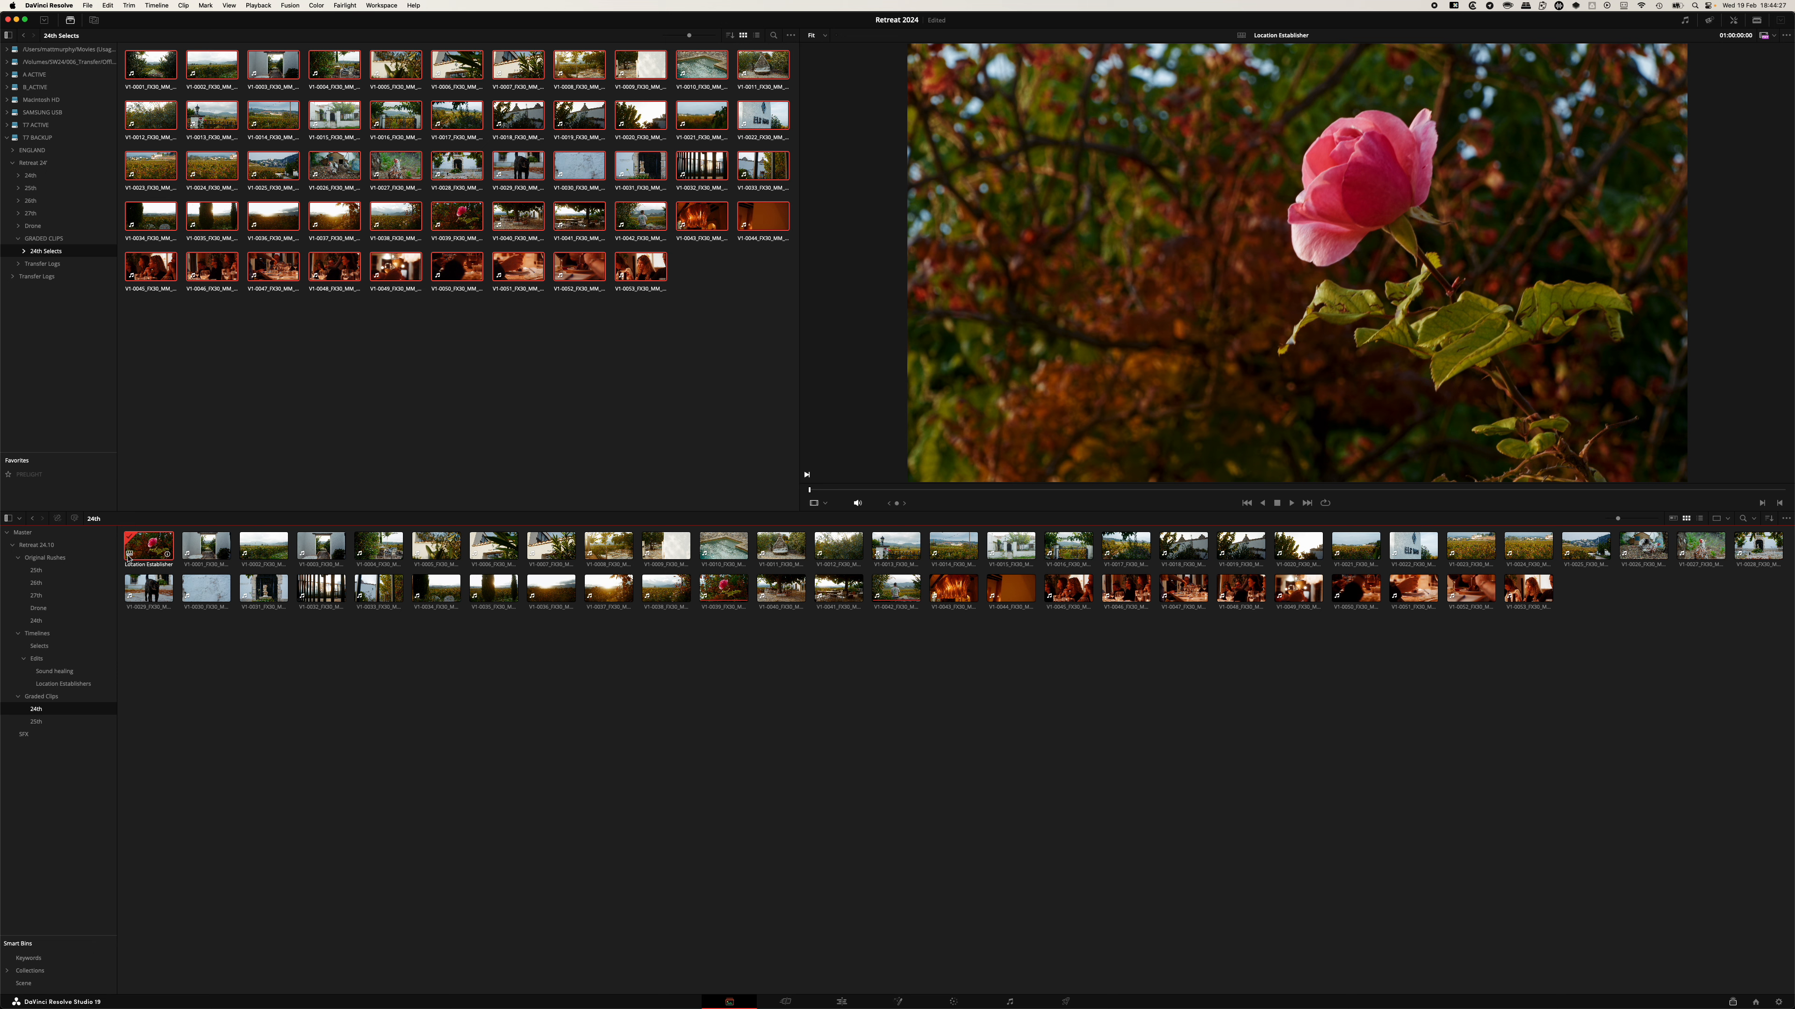
Move the Location Establisher timeline into the Location Establishers bin and open that bin.
{"action": "left_click", "coordinate": [194, 556]}
{"action": "left_click", "coordinate": [246, 559]}
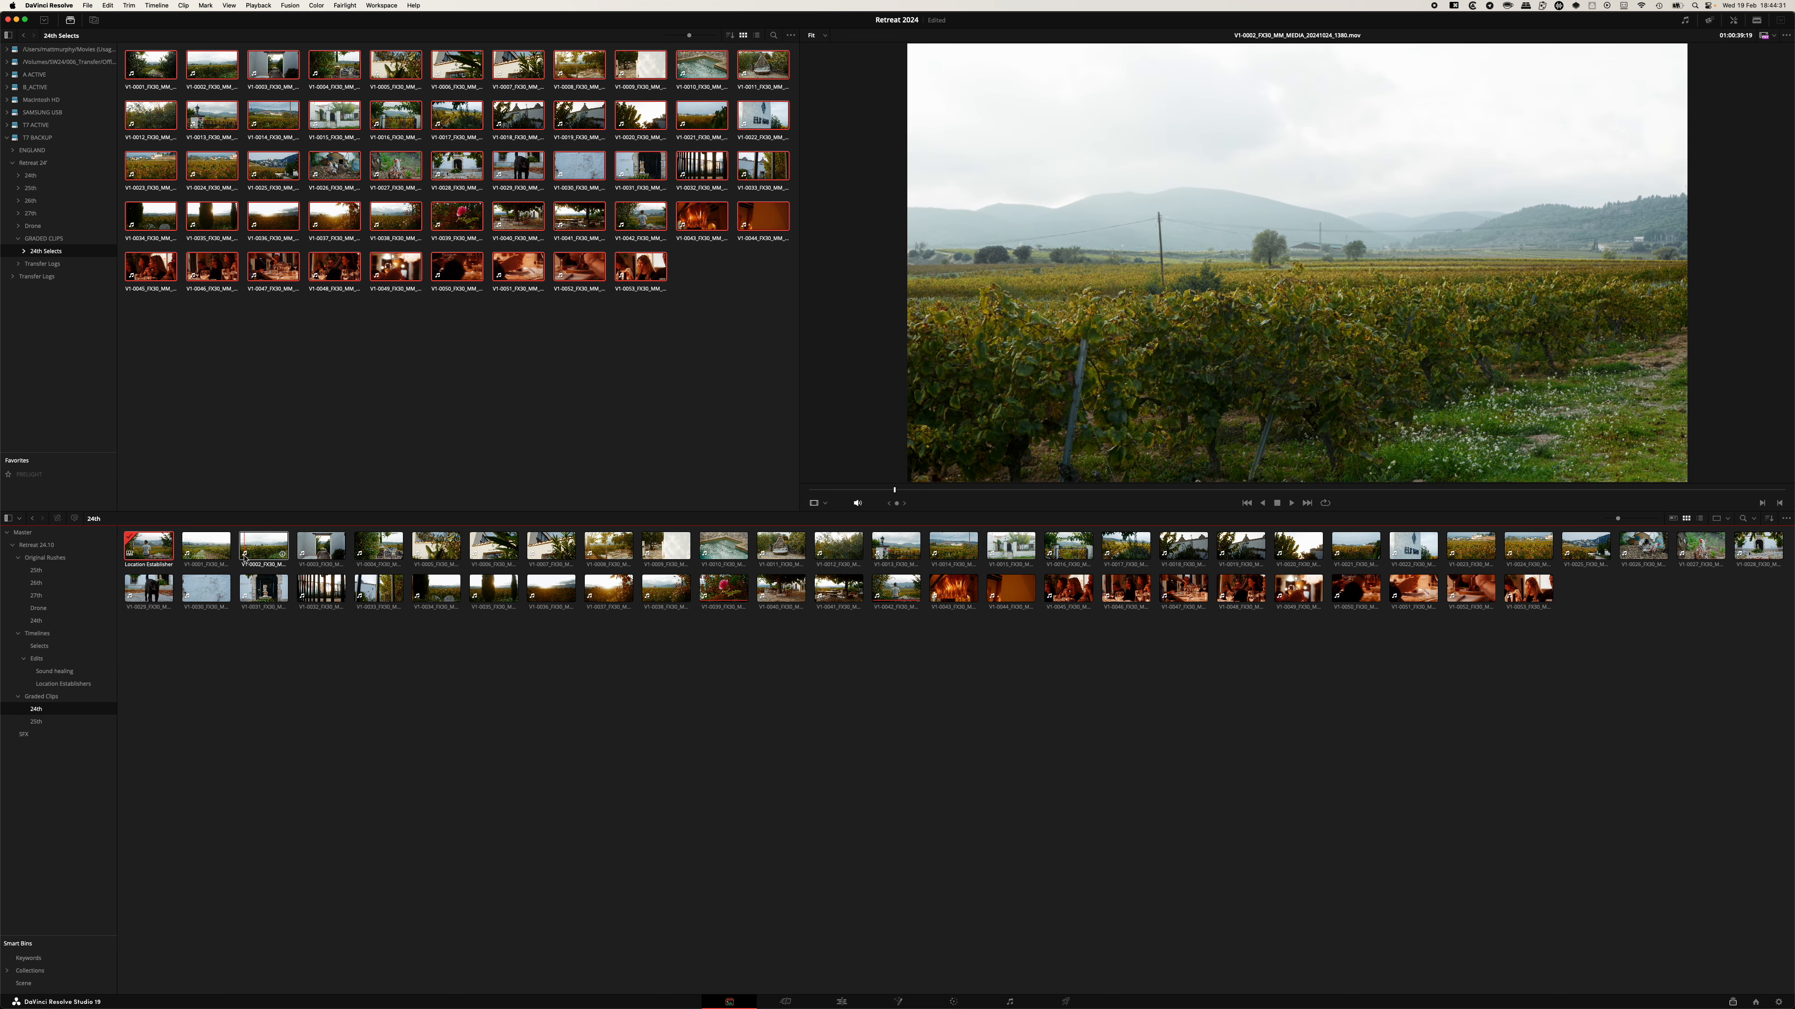
{"action": "left_click", "coordinate": [146, 547]}
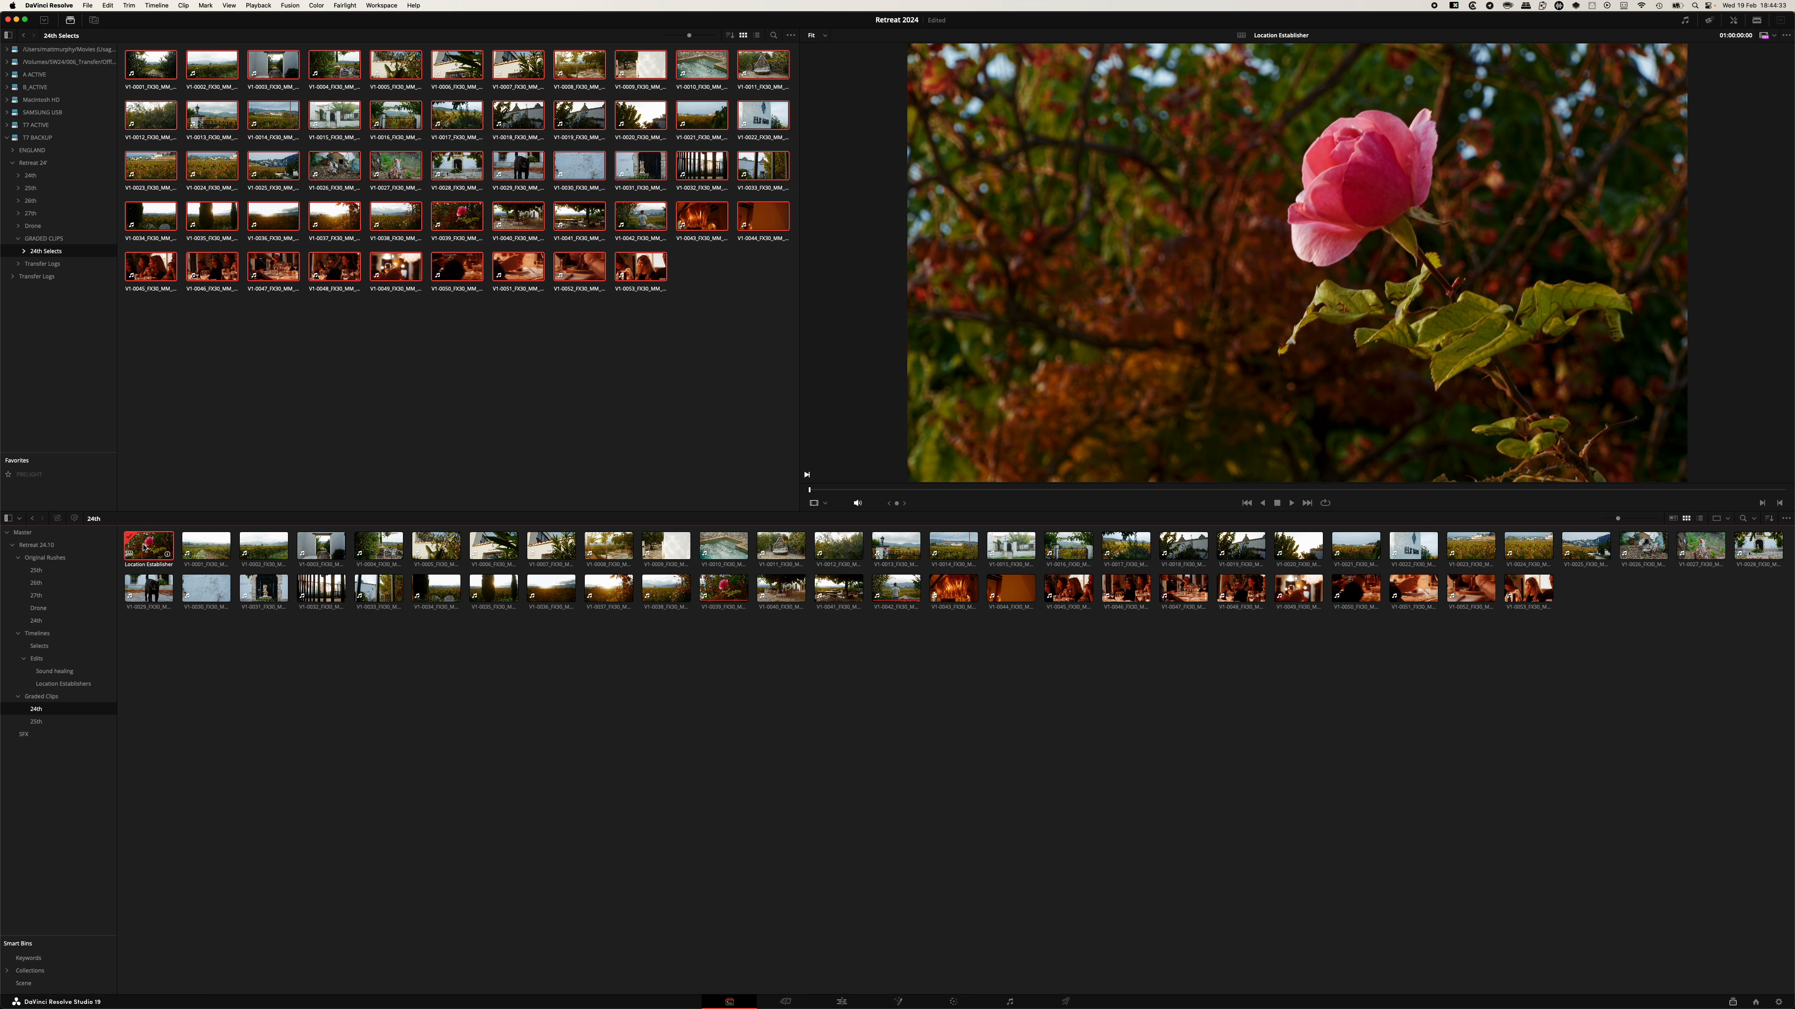
{"action": "mouse_move", "coordinate": [146, 548]}
{"action": "left_mouse_down"}
{"action": "mouse_move", "coordinate": [62, 640]}
{"action": "mouse_move", "coordinate": [74, 657]}
{"action": "mouse_move", "coordinate": [48, 663]}
{"action": "mouse_move", "coordinate": [106, 683]}
{"action": "mouse_move", "coordinate": [54, 643]}
{"action": "mouse_move", "coordinate": [98, 684]}
{"action": "mouse_move", "coordinate": [73, 684]}
{"action": "left_mouse_up"}
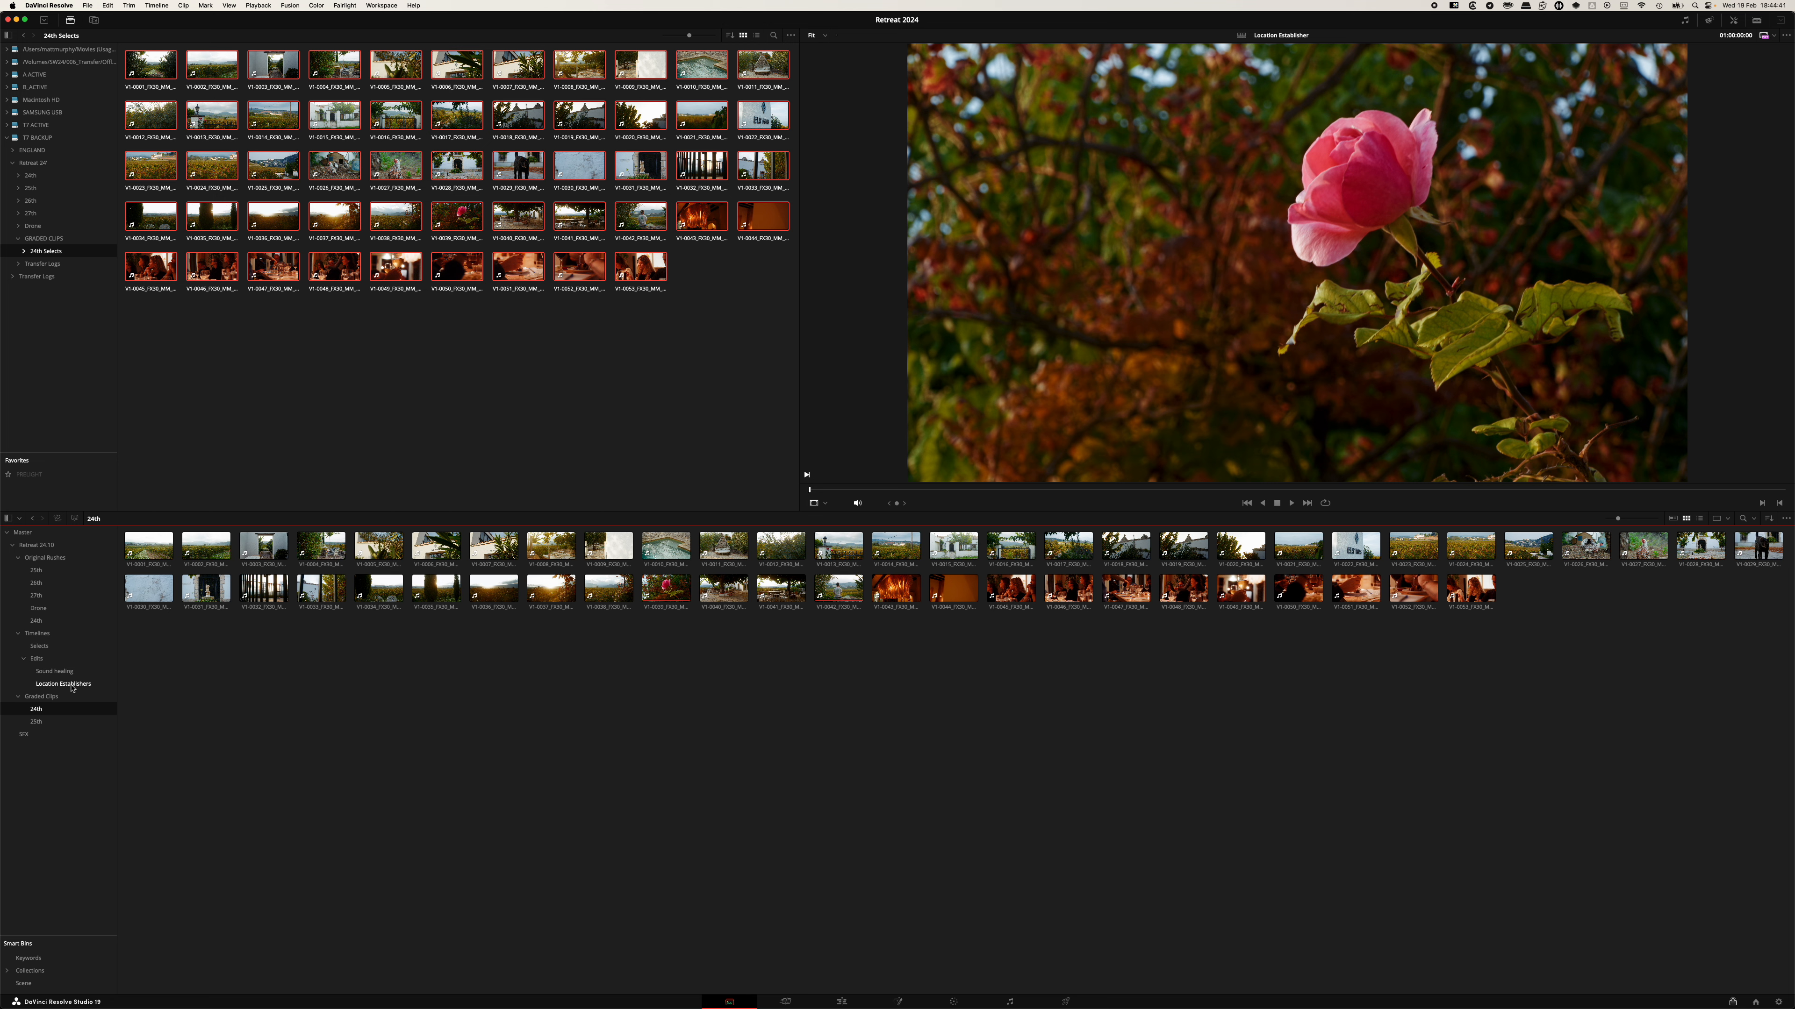
{"action": "left_click", "coordinate": [74, 684]}
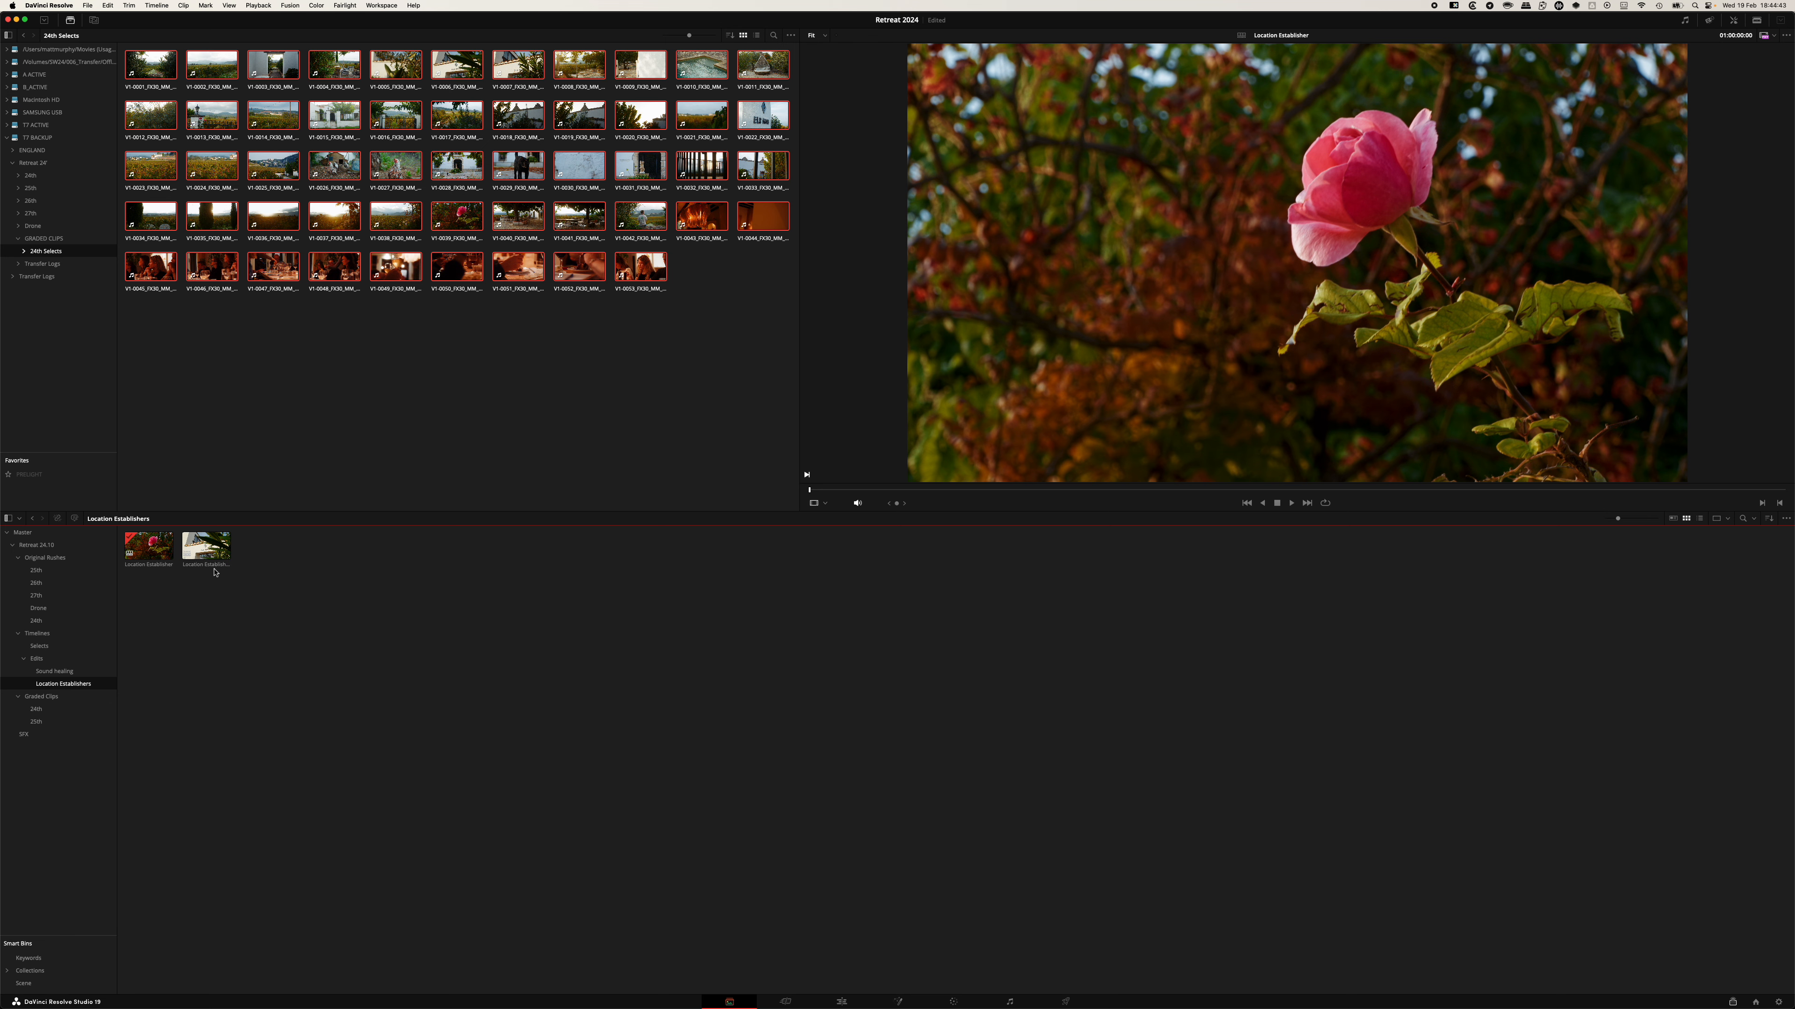
Delete the other timeline in the Location Establishers bin.
{"action": "left_click", "coordinate": [206, 546]}
{"action": "key", "text": "BackSpace"}
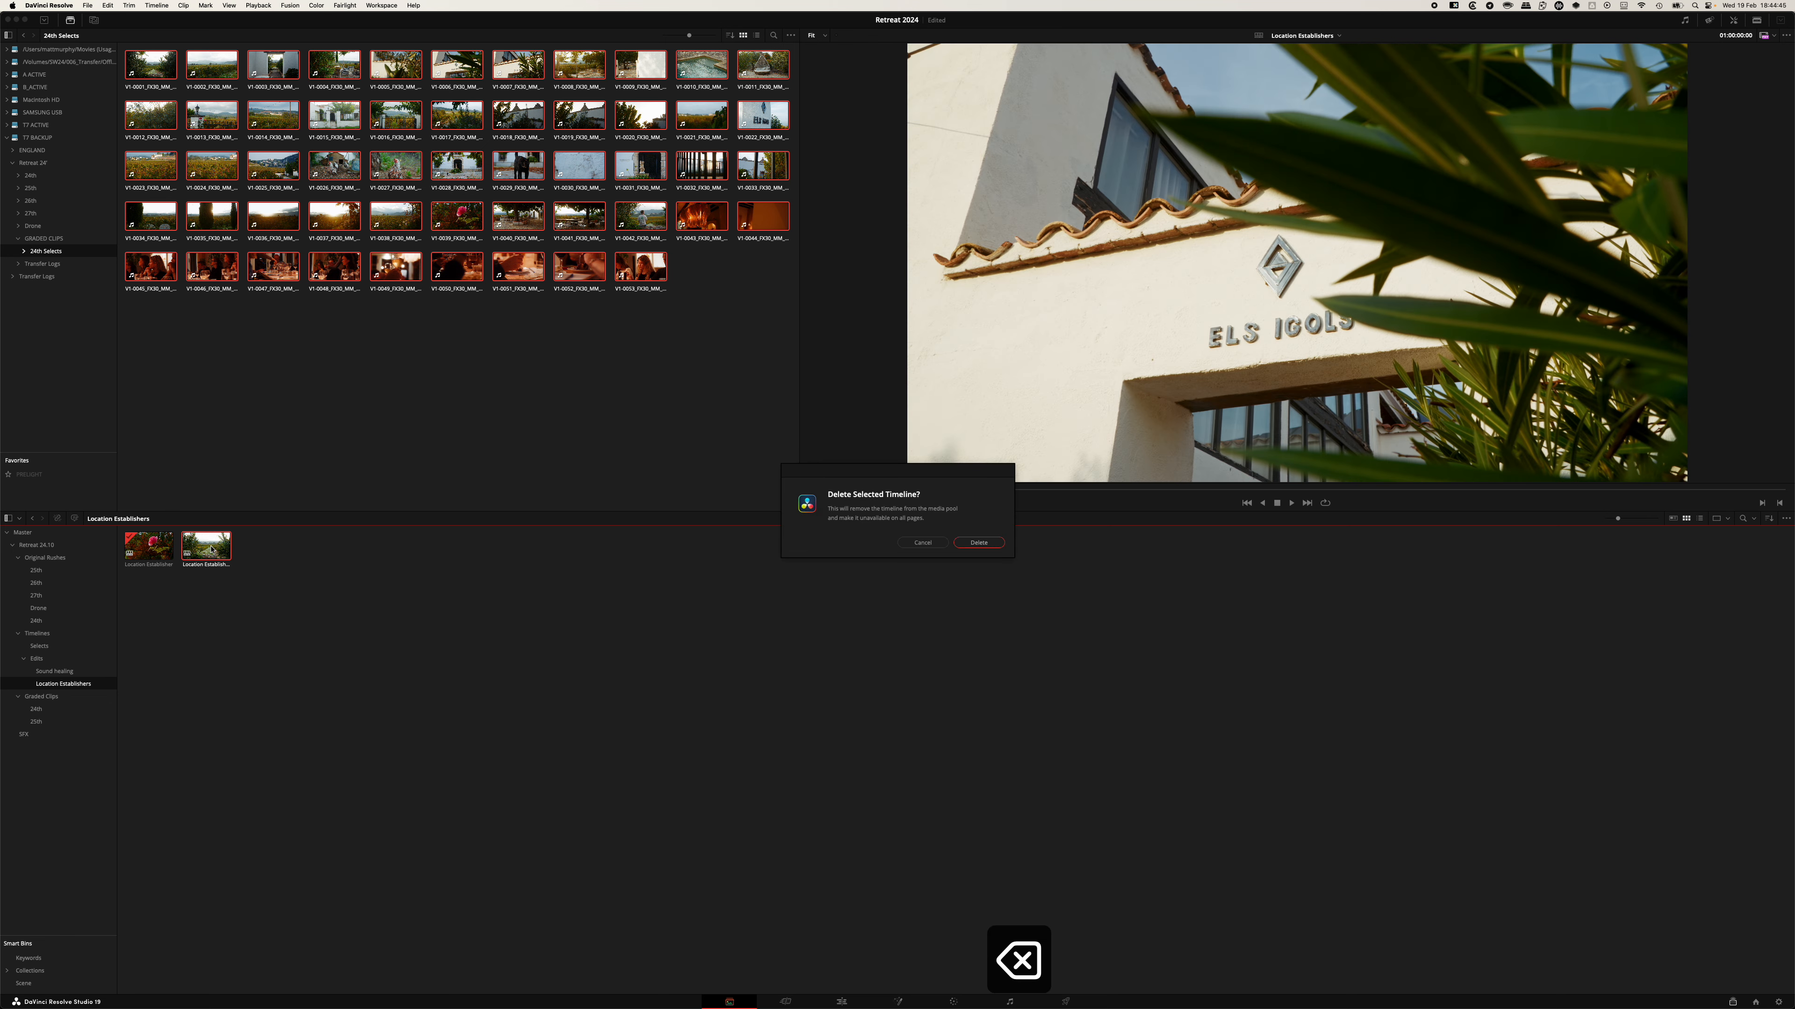
{"action": "key", "text": "Return"}
Open the Location Establisher timeline in the Edit page and scrub through its clips.
{"action": "double_click", "coordinate": [145, 548]}
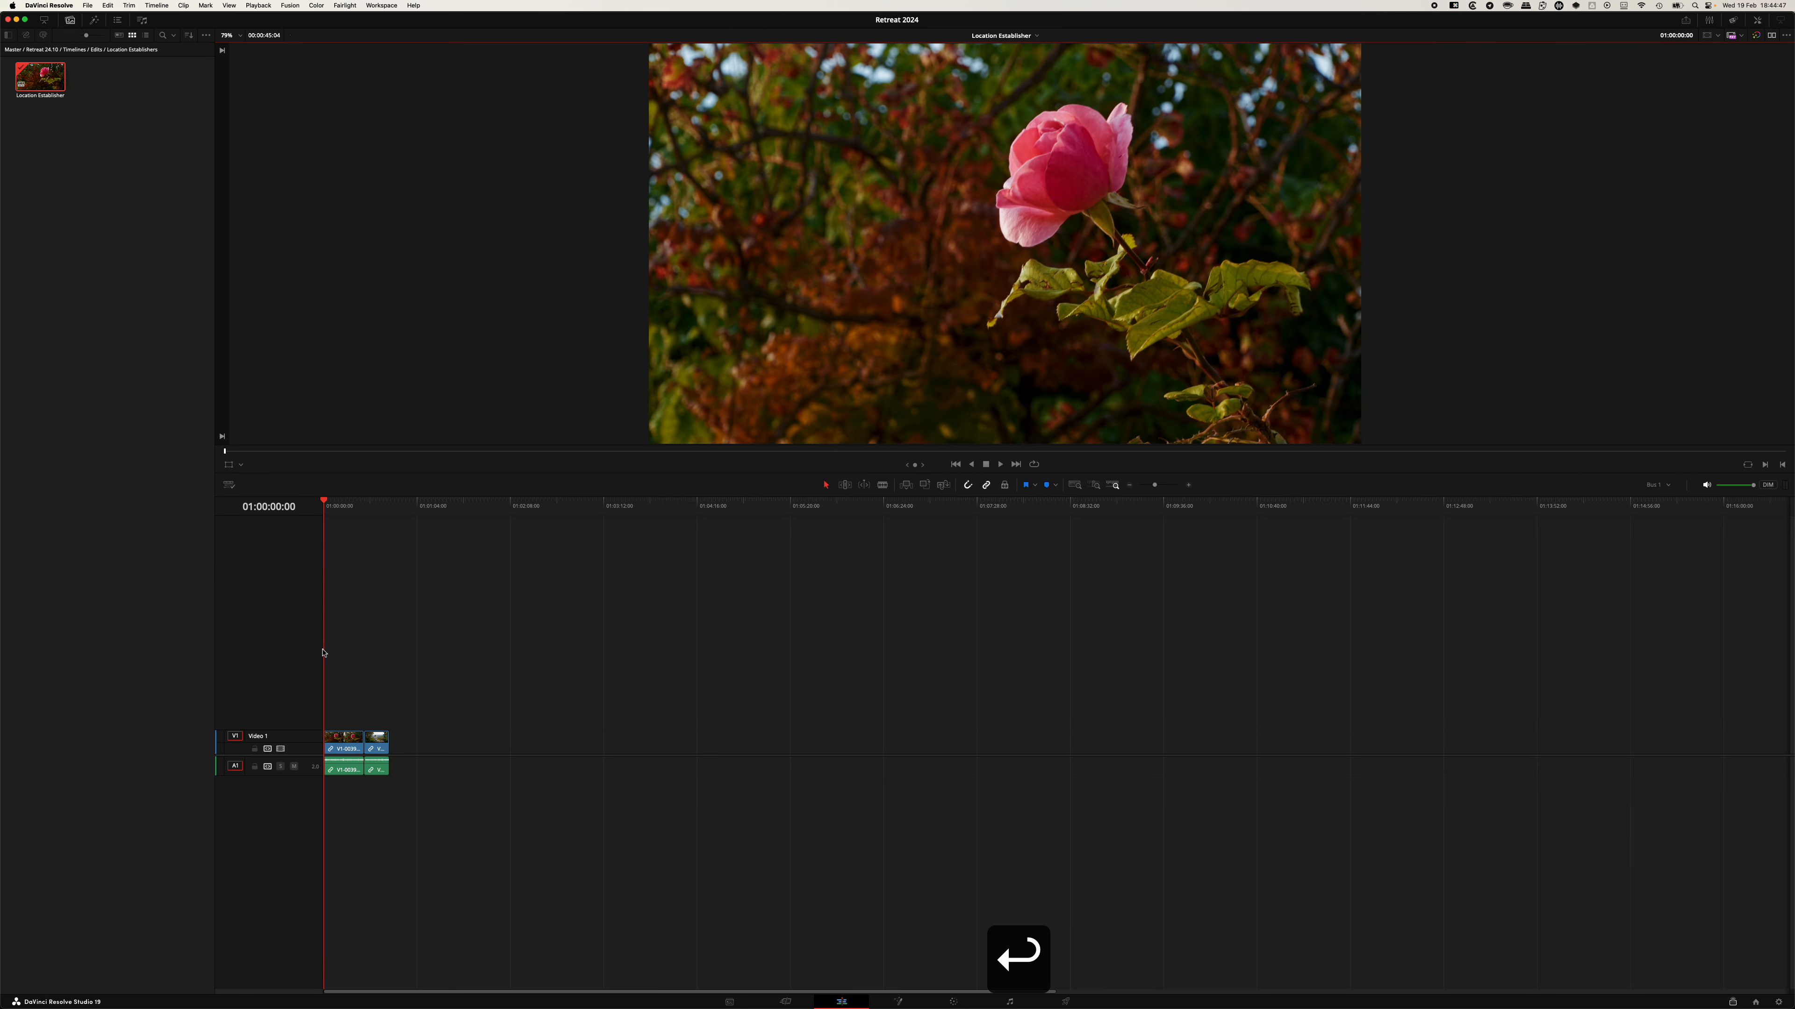
{"action": "key", "text": "equal"}
{"action": "key", "text": "equal"}
{"action": "key", "text": "equal"}
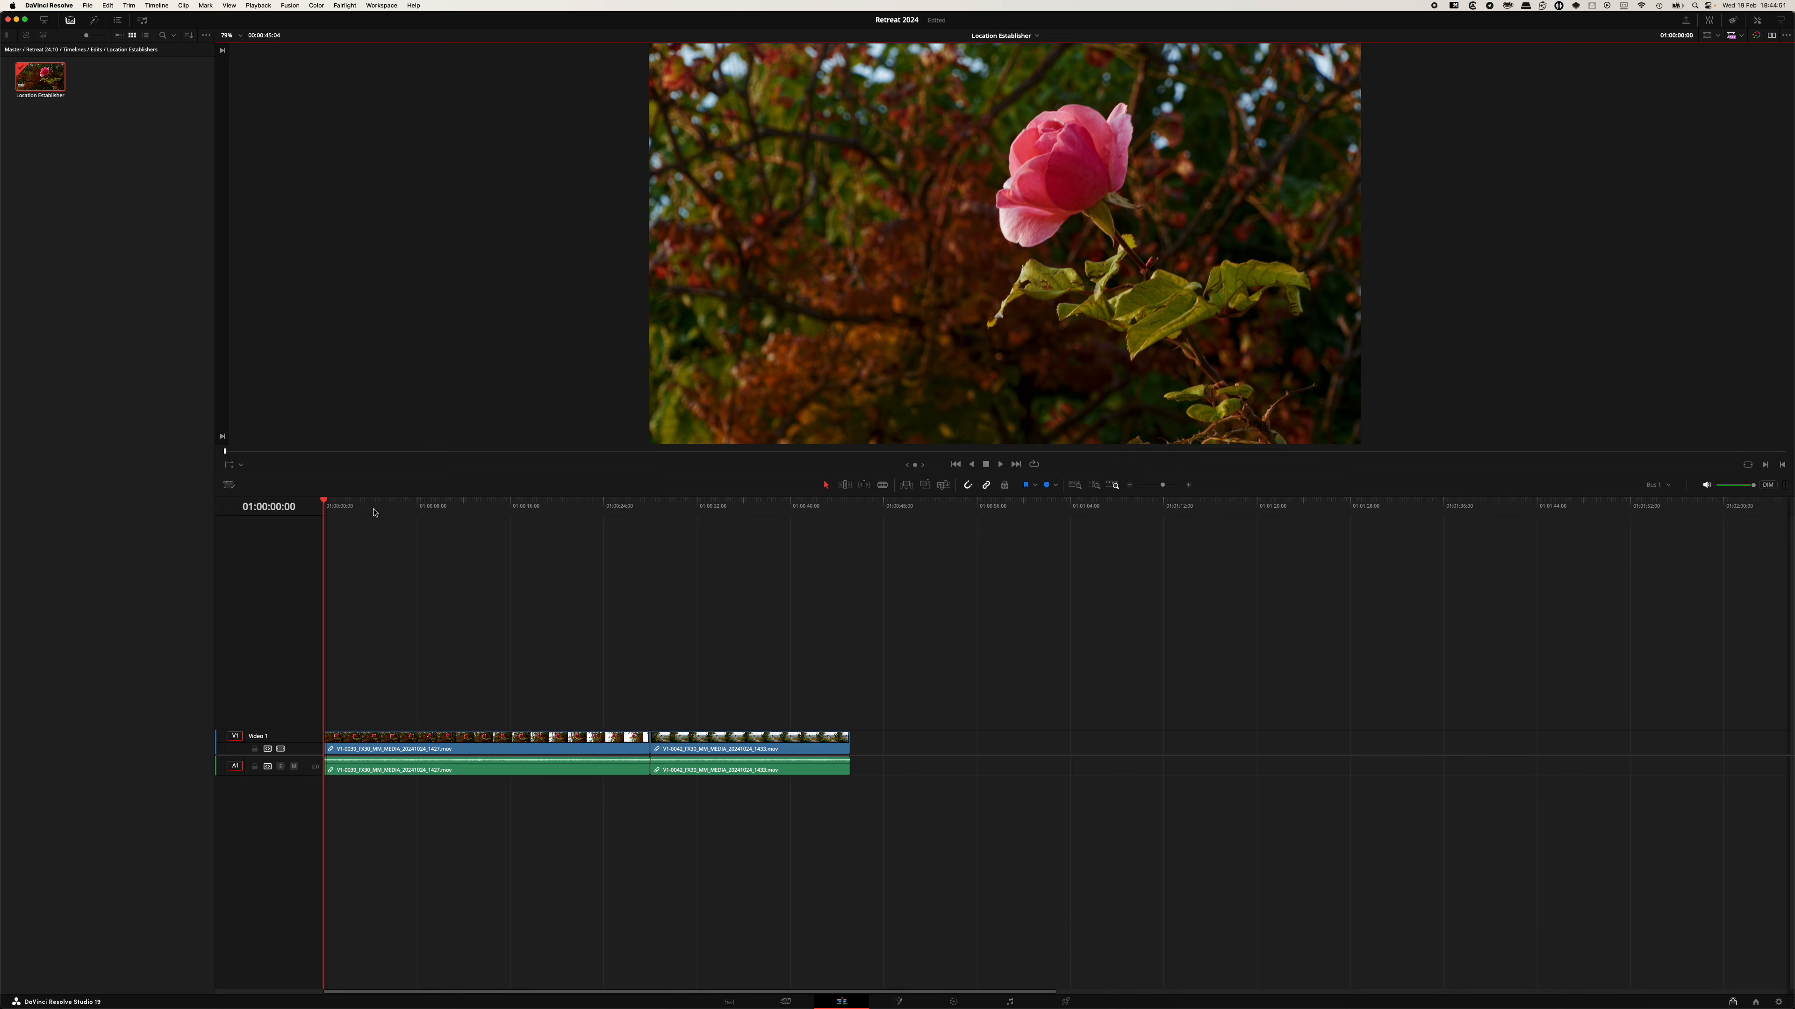
{"action": "left_click_drag", "start_coordinate": [373, 508], "coordinate": [716, 521]}
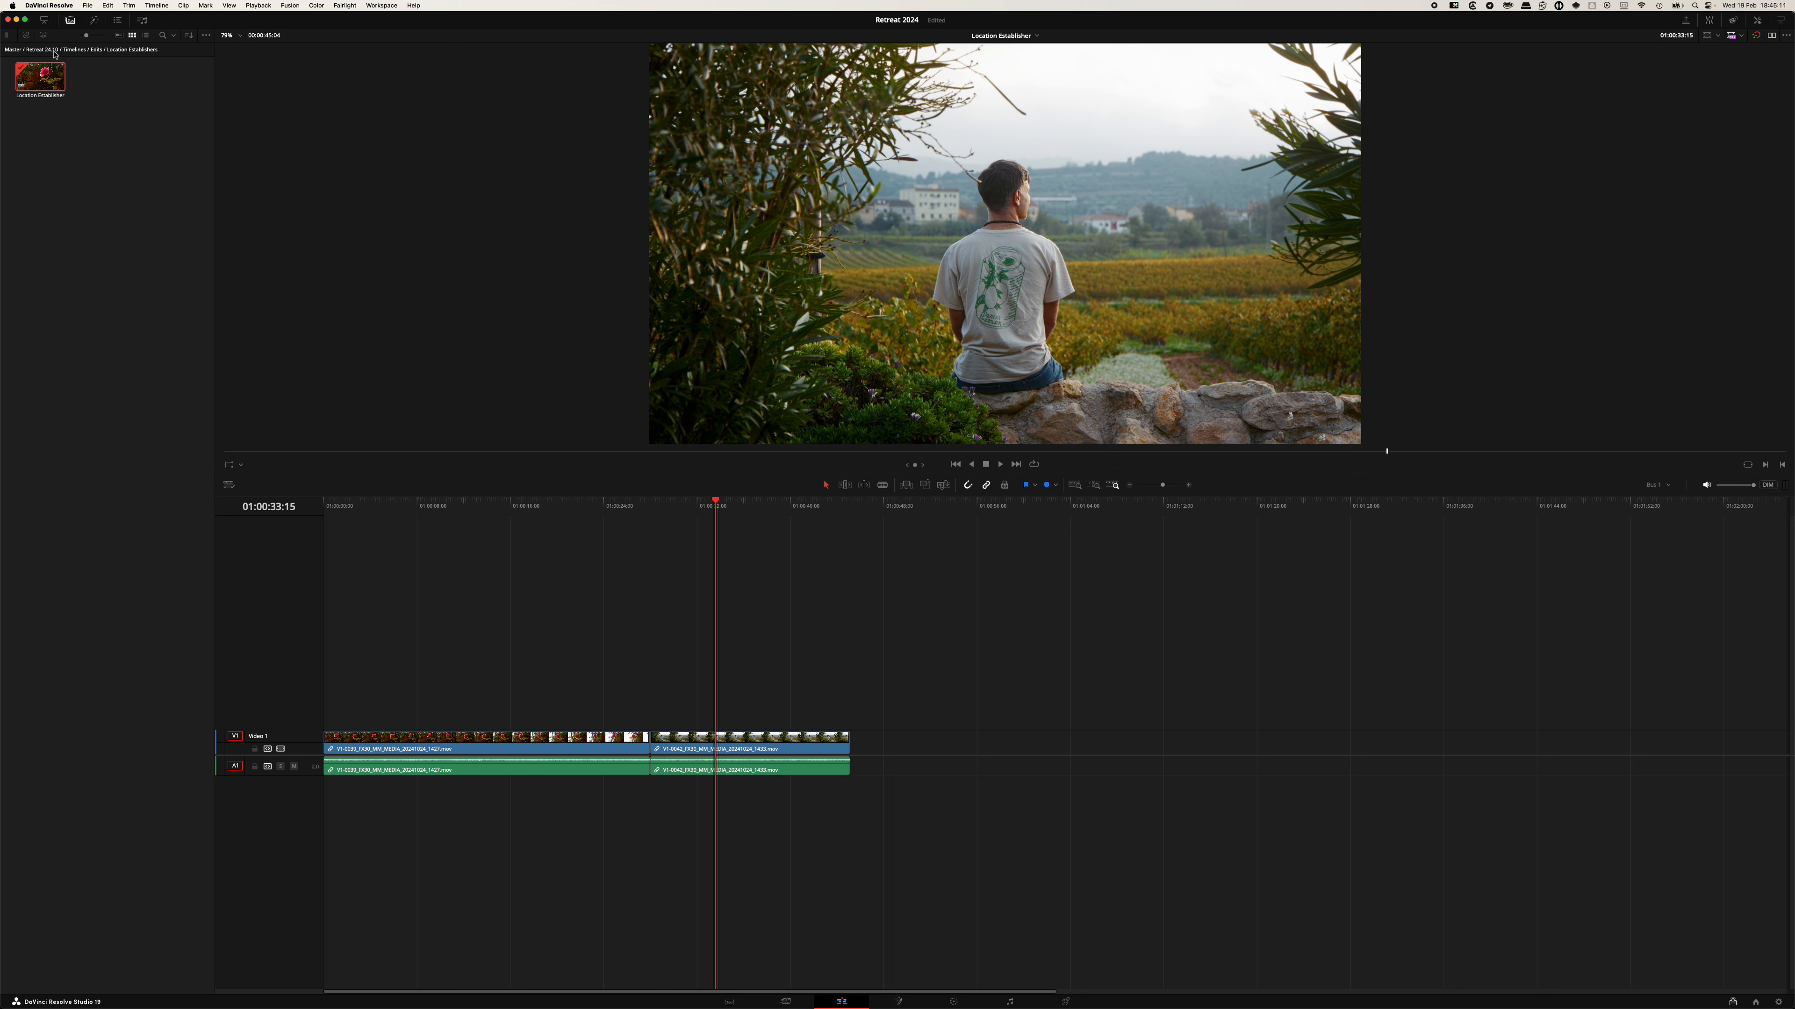
Open the Graded Clips 24th bin and append the Els Igols building clip and the hillside village road clip to the timeline end.
{"action": "left_click", "coordinate": [42, 51]}
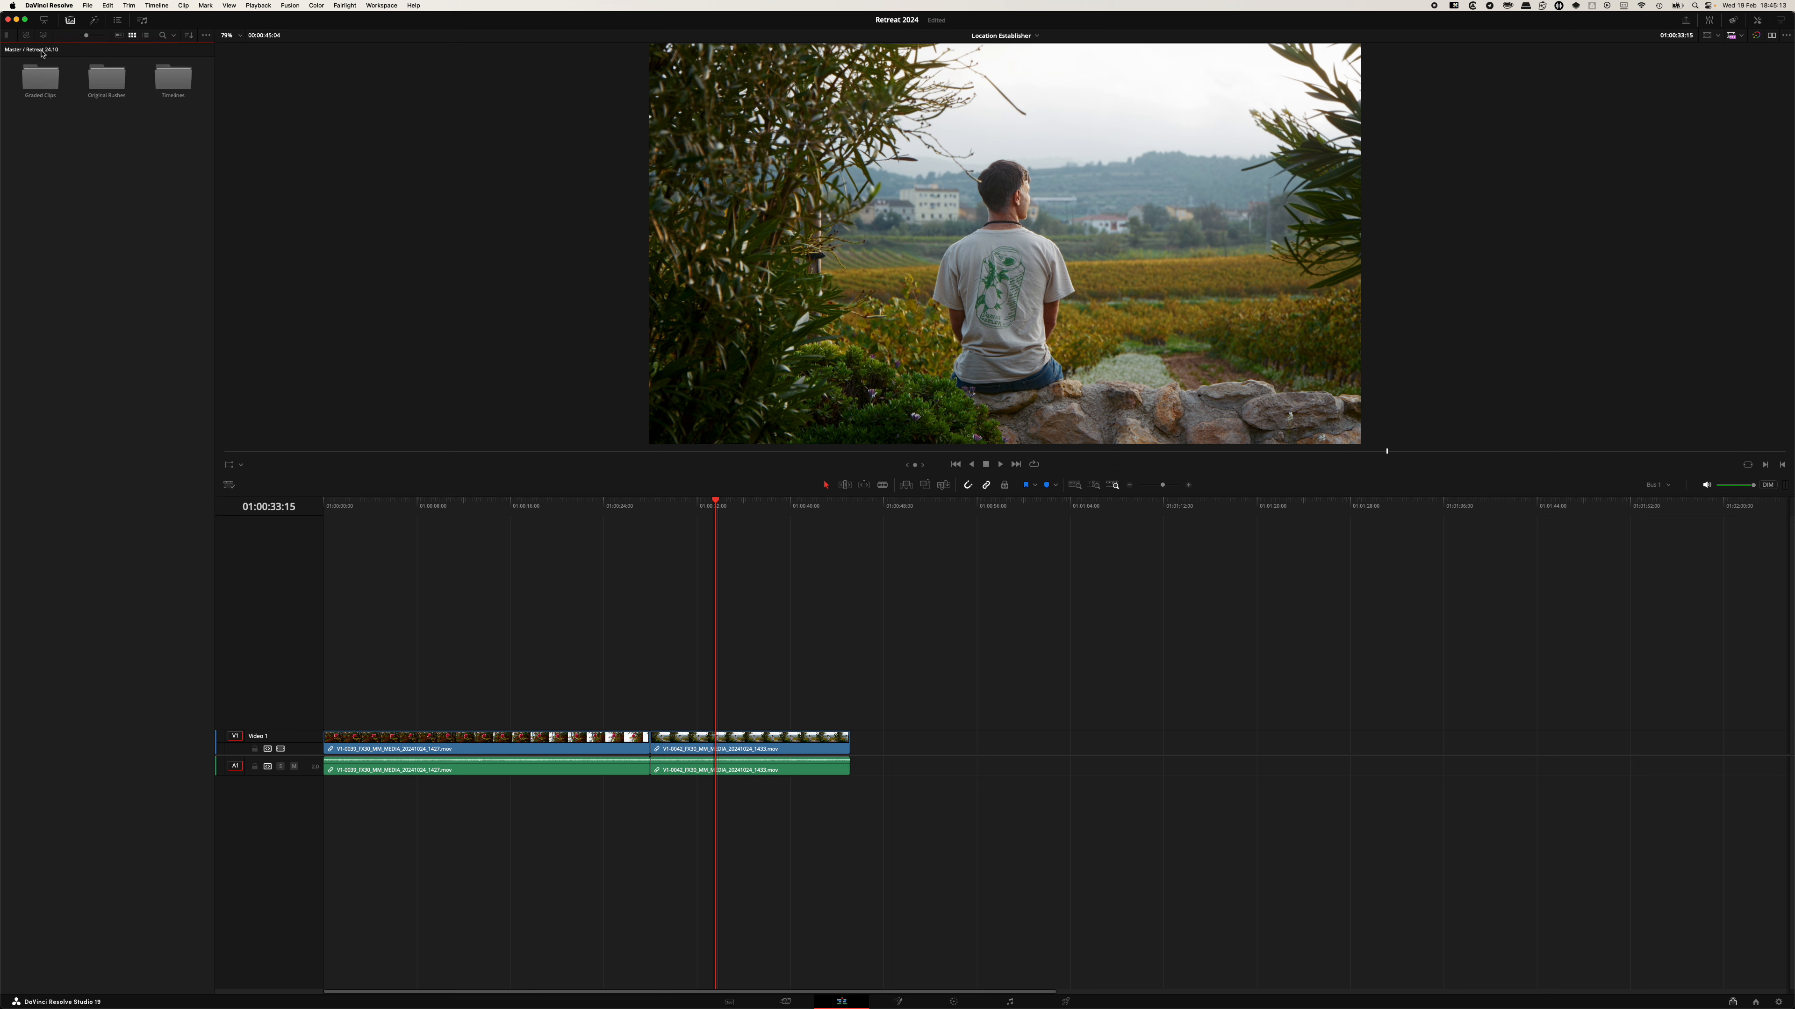
{"action": "double_click", "coordinate": [43, 81]}
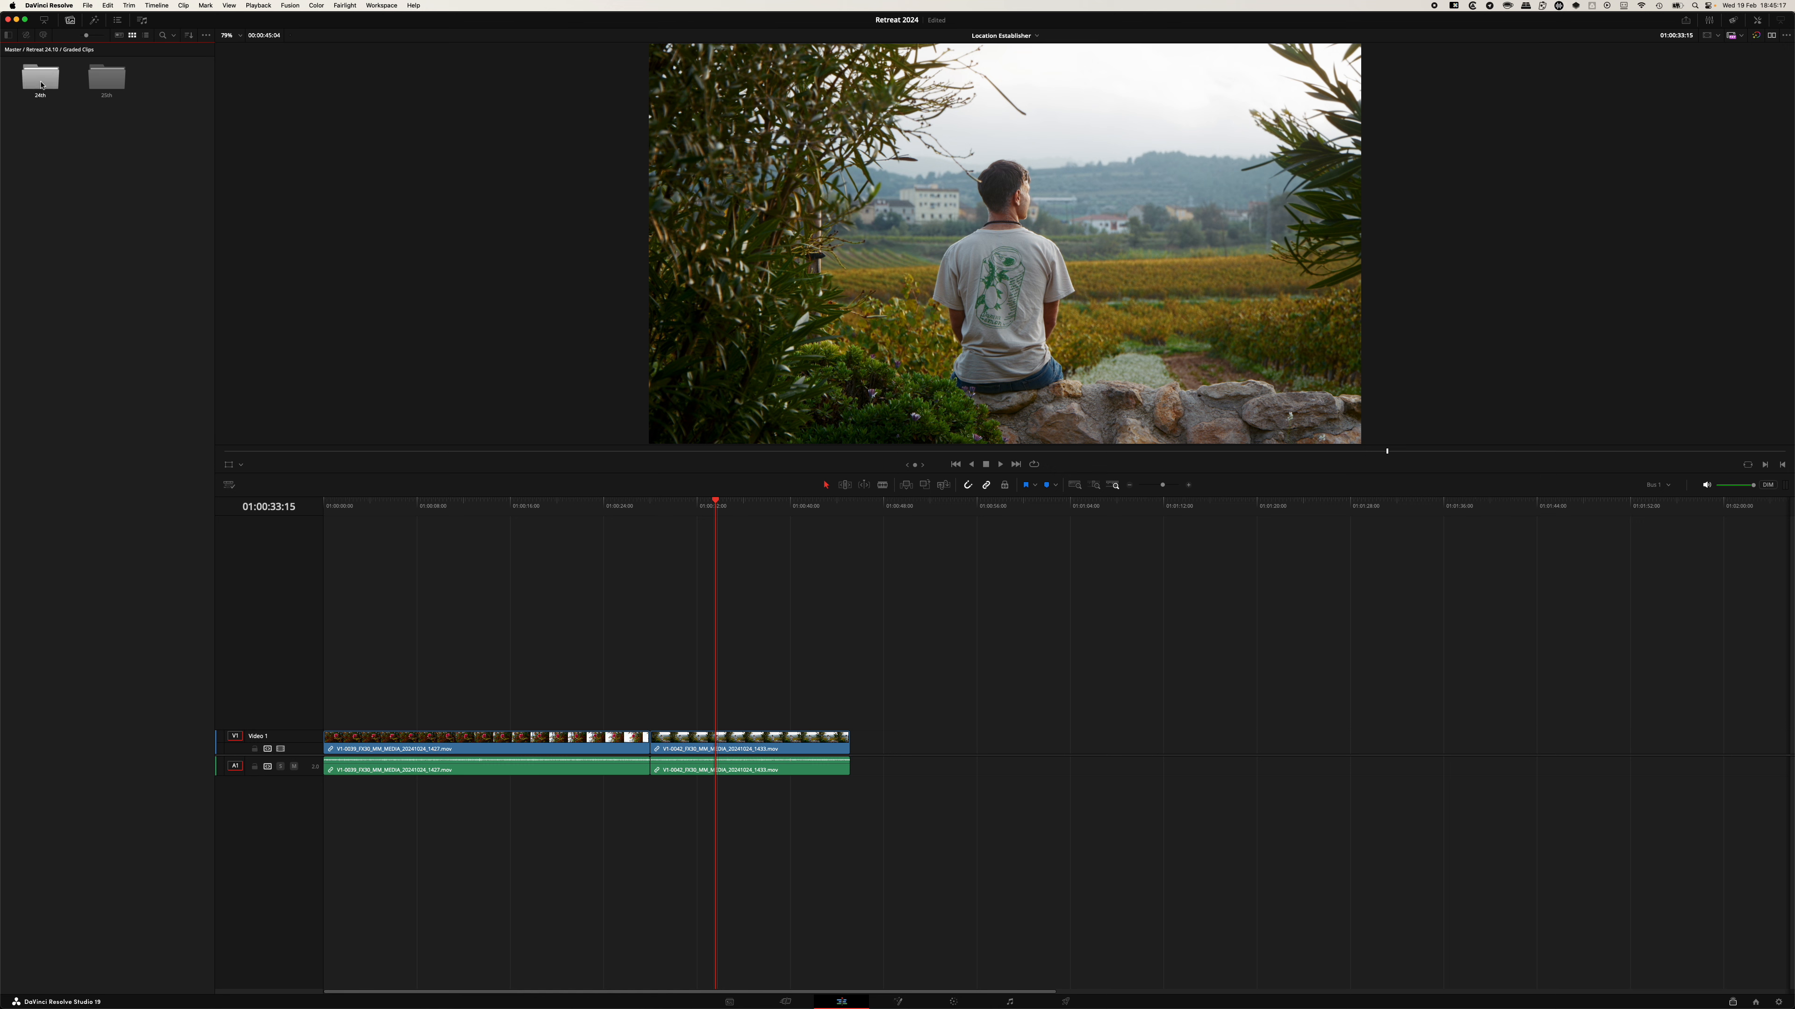
{"action": "double_click", "coordinate": [41, 85]}
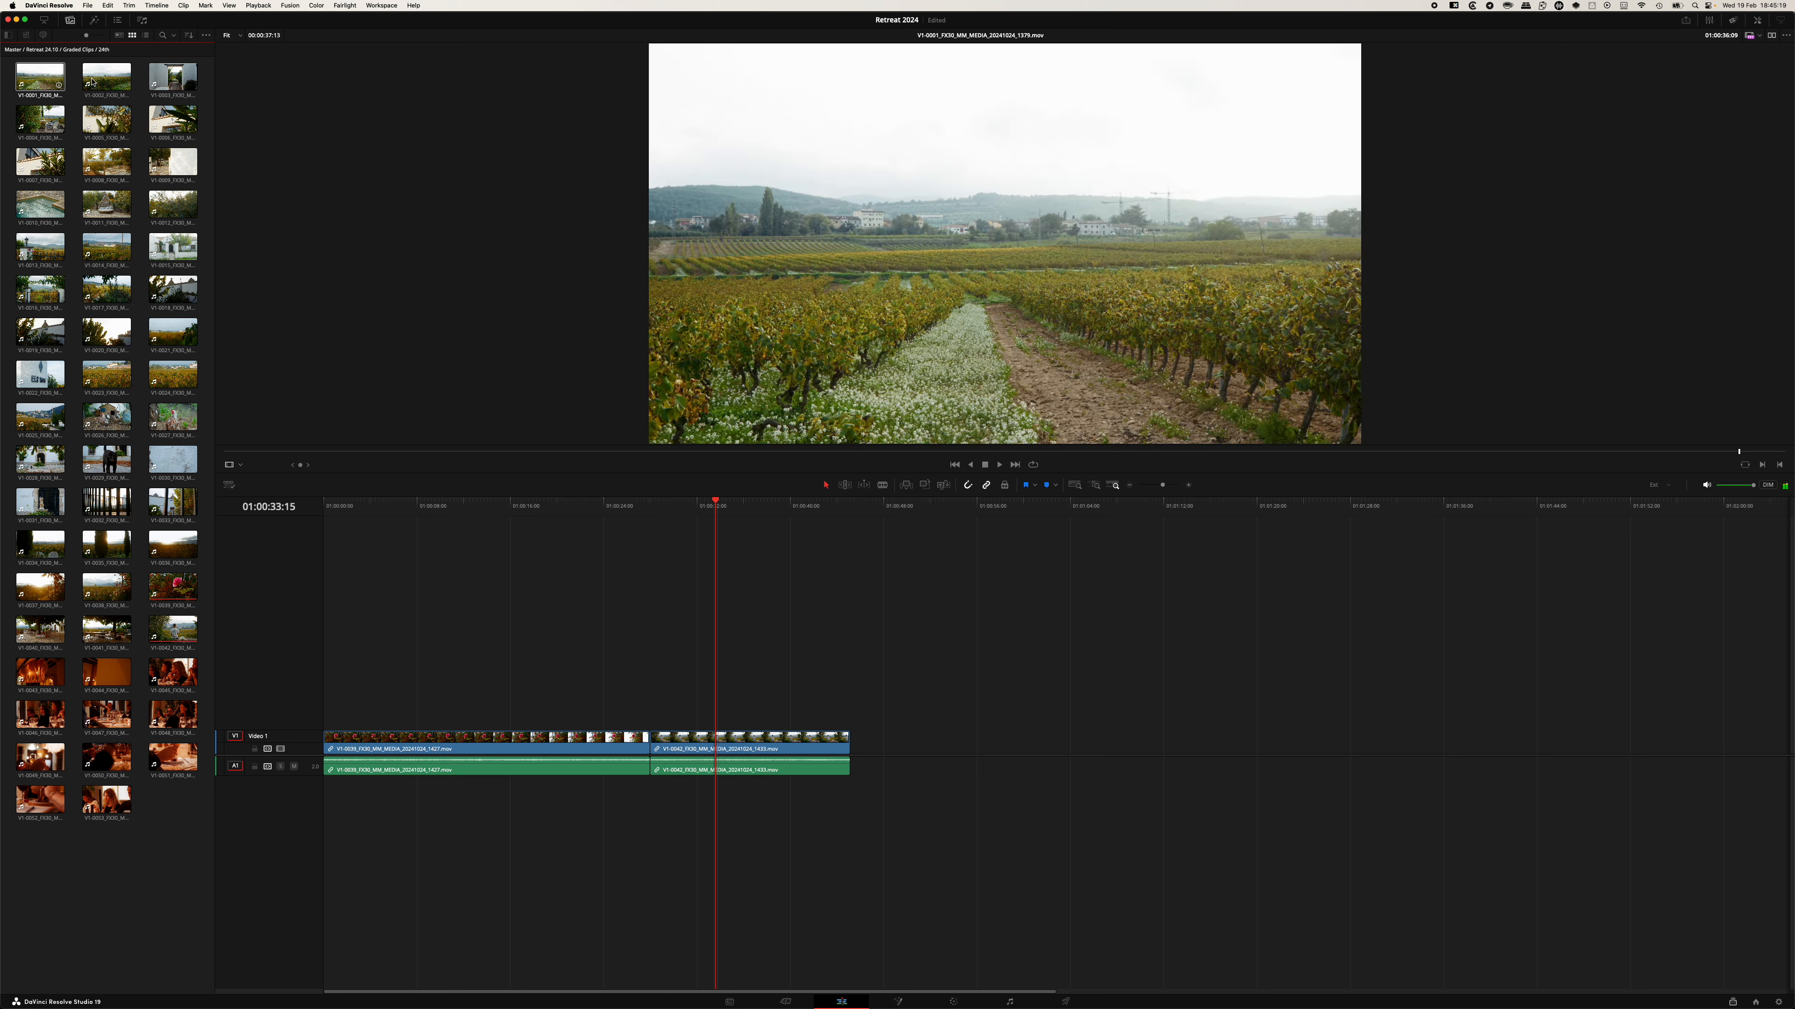
{"action": "left_click", "coordinate": [163, 121]}
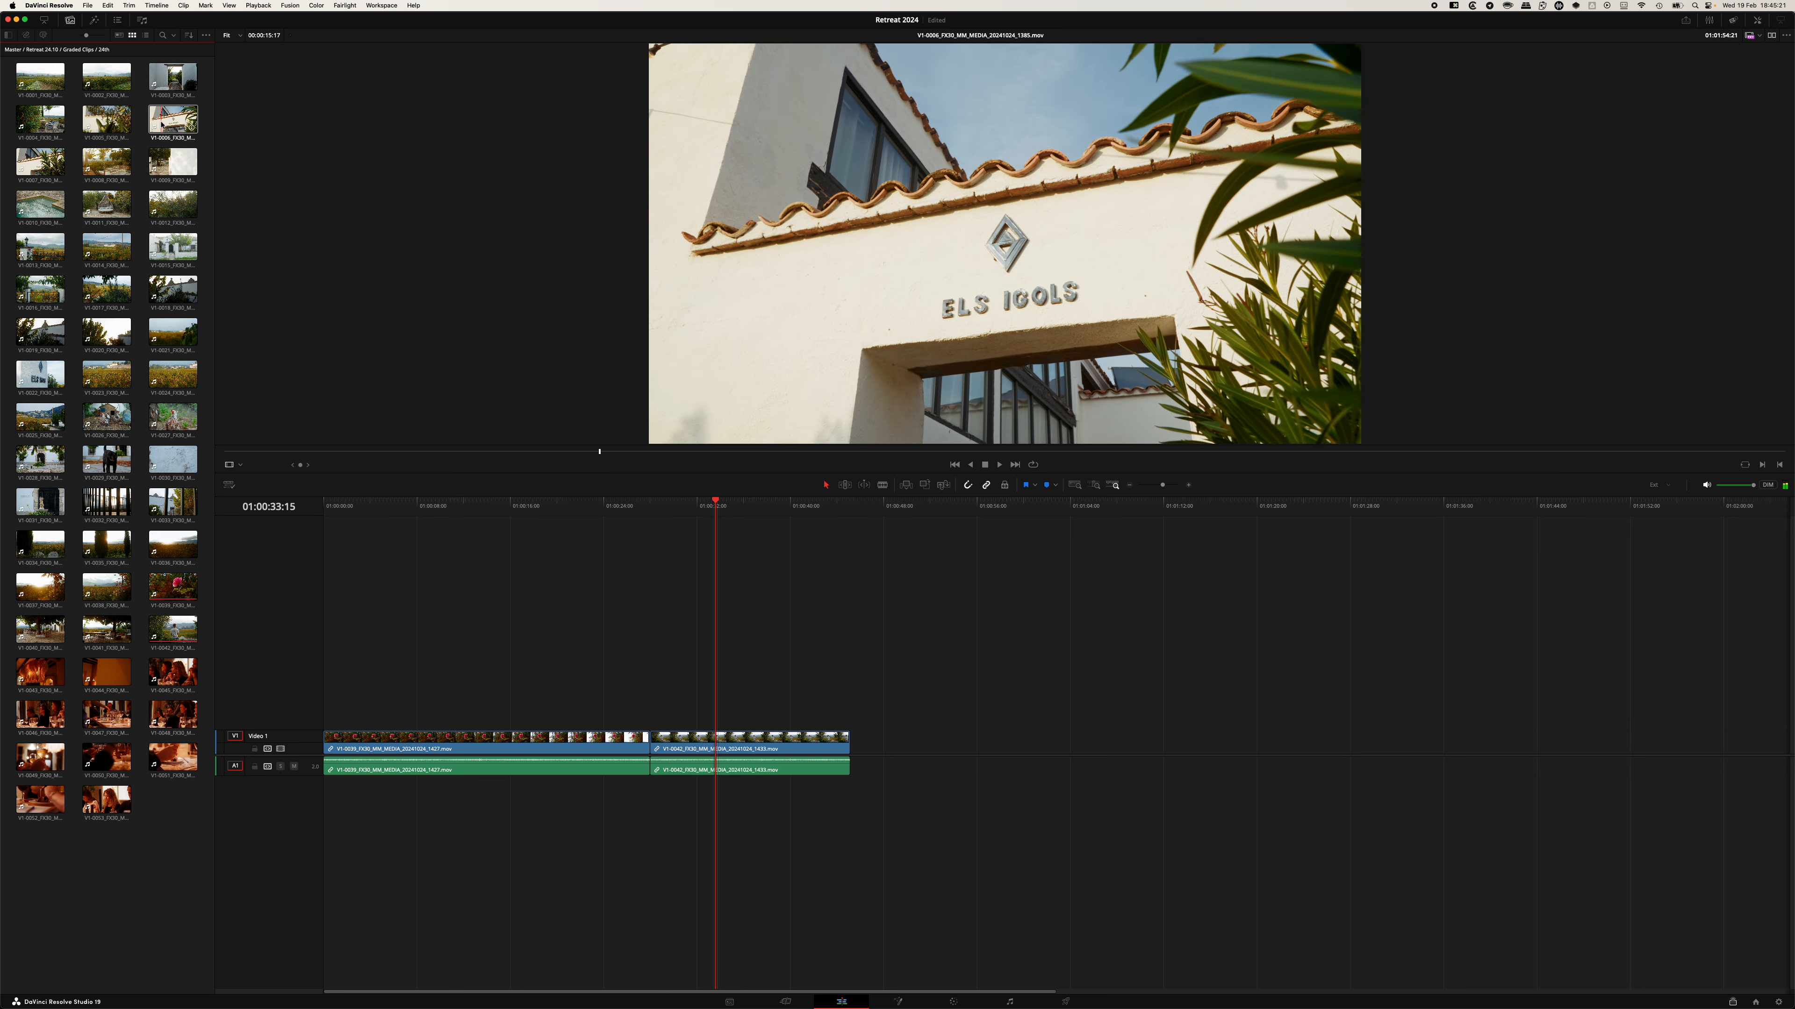
{"action": "left_click_drag", "start_coordinate": [164, 121], "coordinate": [854, 755]}
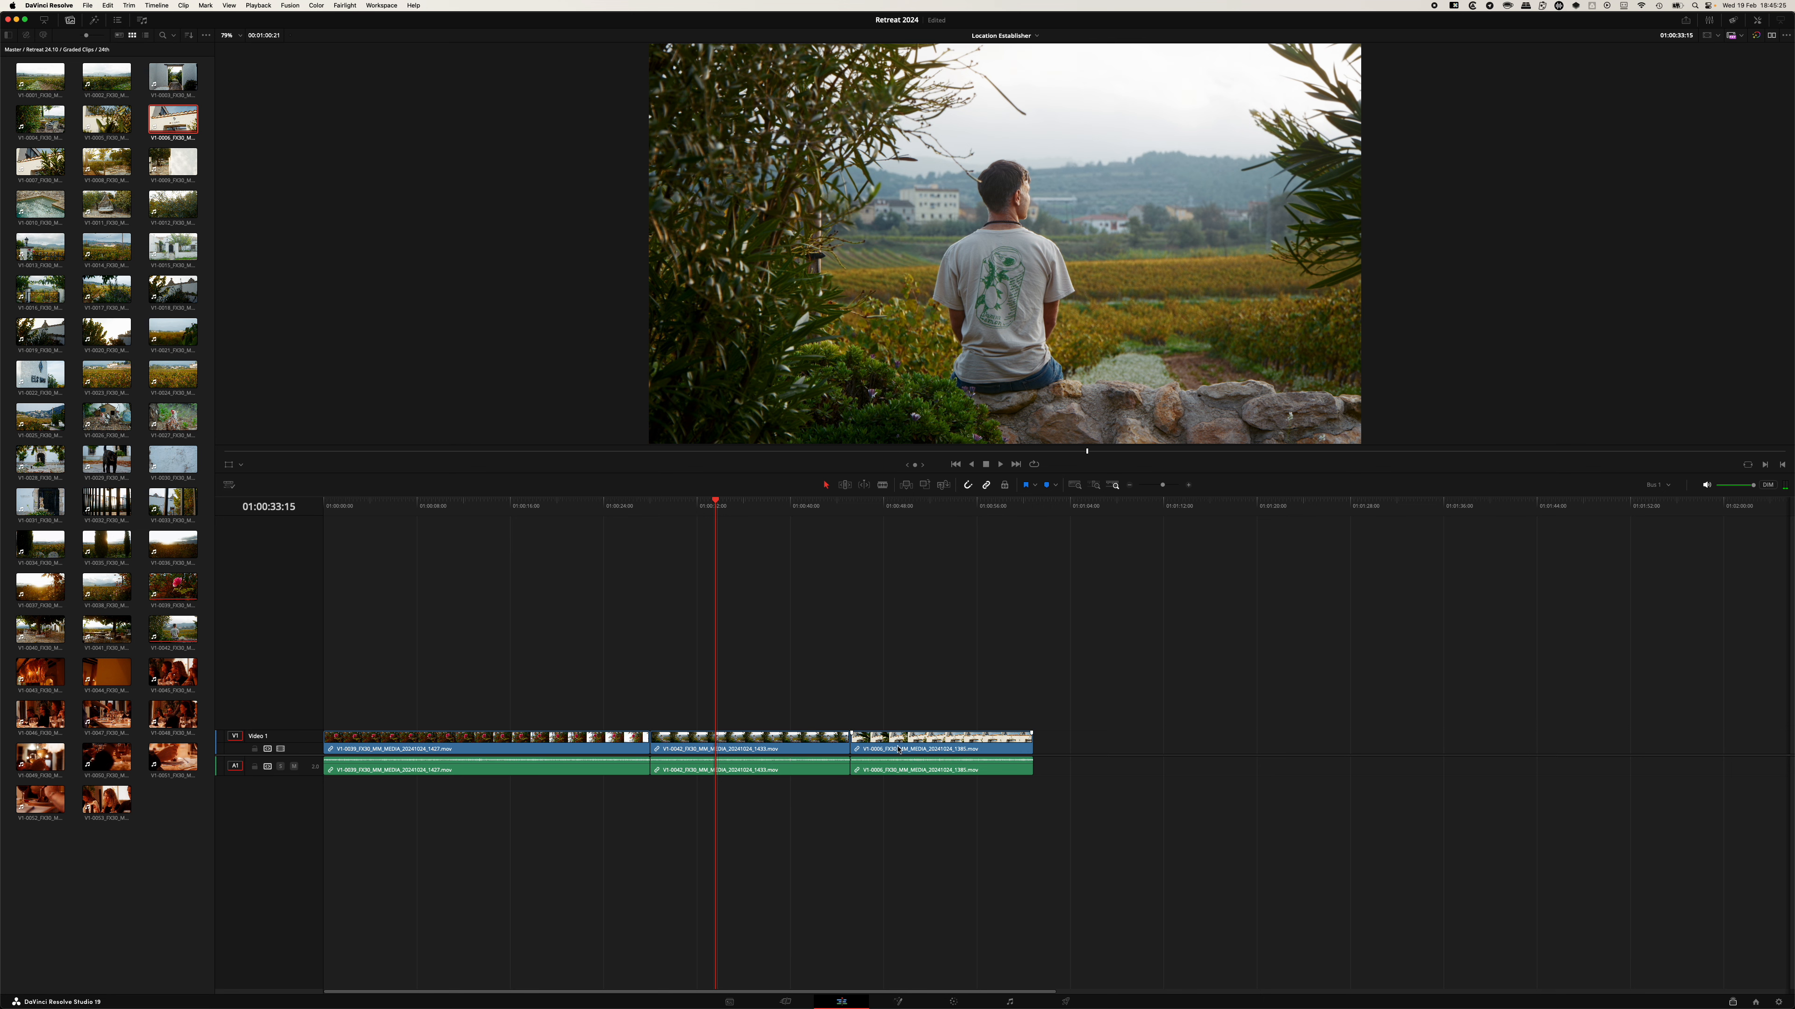
{"action": "left_click", "coordinate": [163, 379]}
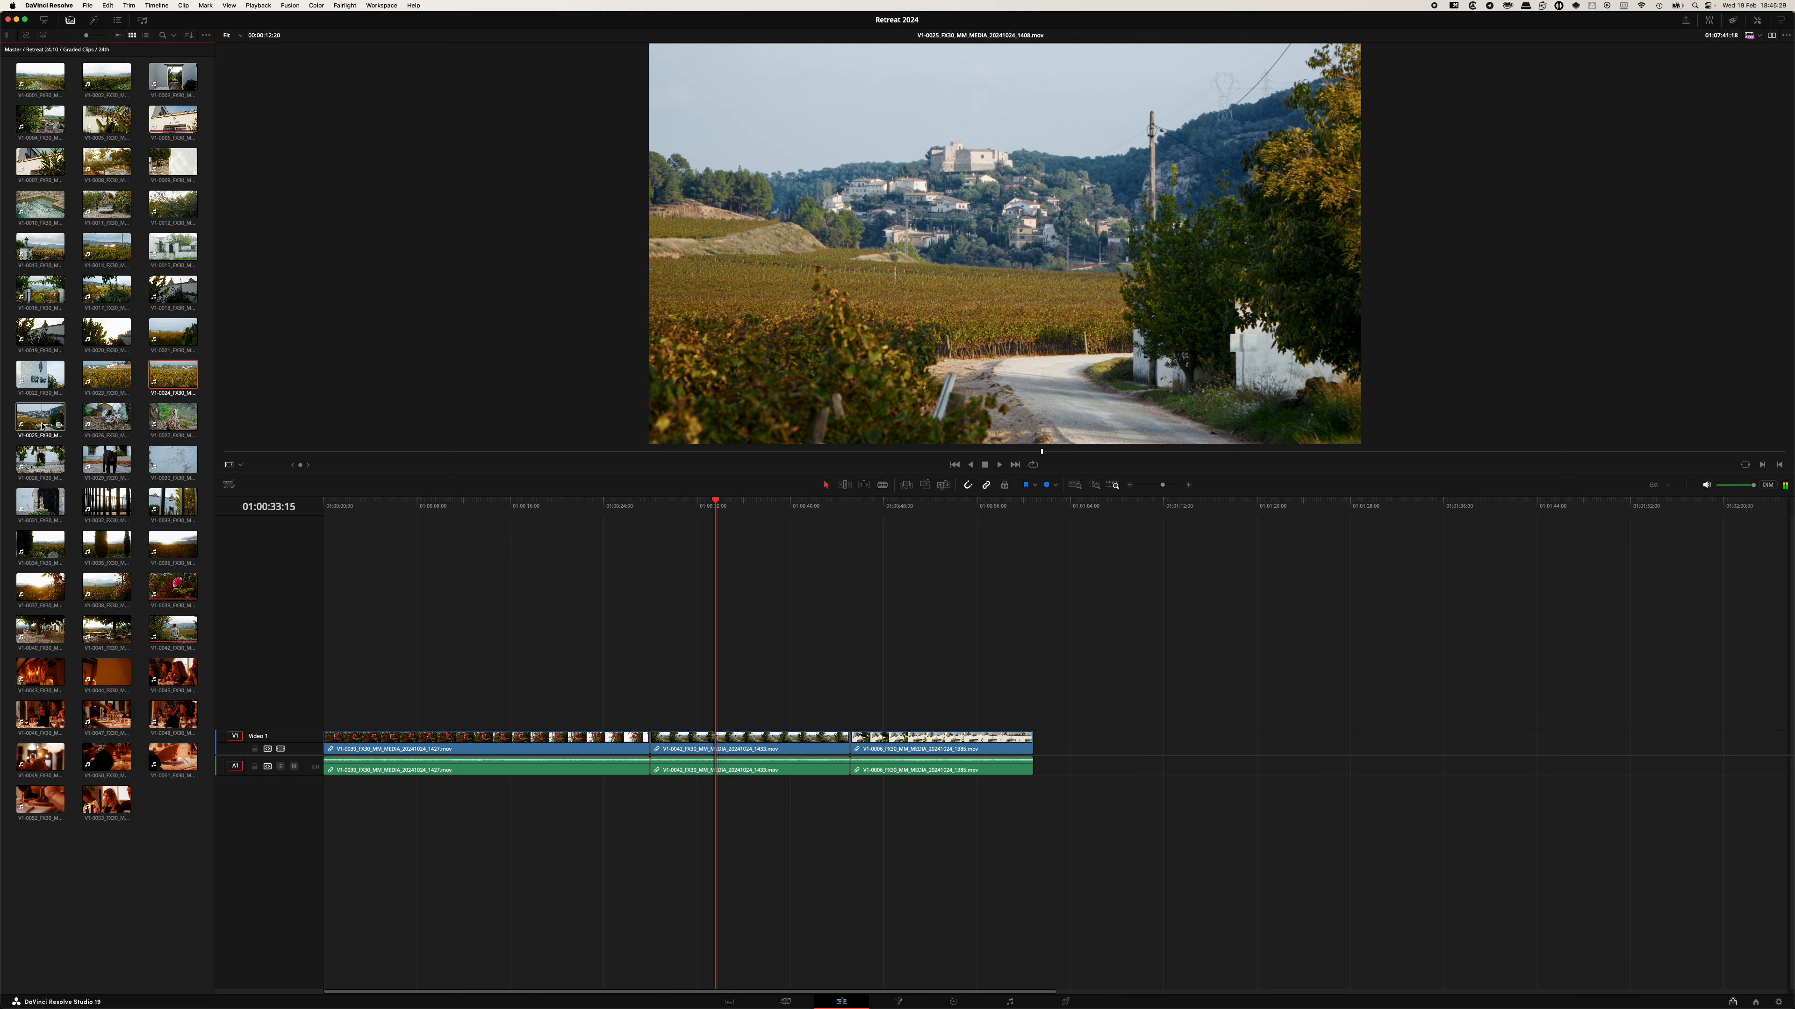
{"action": "left_click_drag", "start_coordinate": [42, 426], "coordinate": [1032, 754]}
Spread the timeline clips apart by moving each one further to the right, leaving gaps between them.
{"action": "key", "text": "a"}
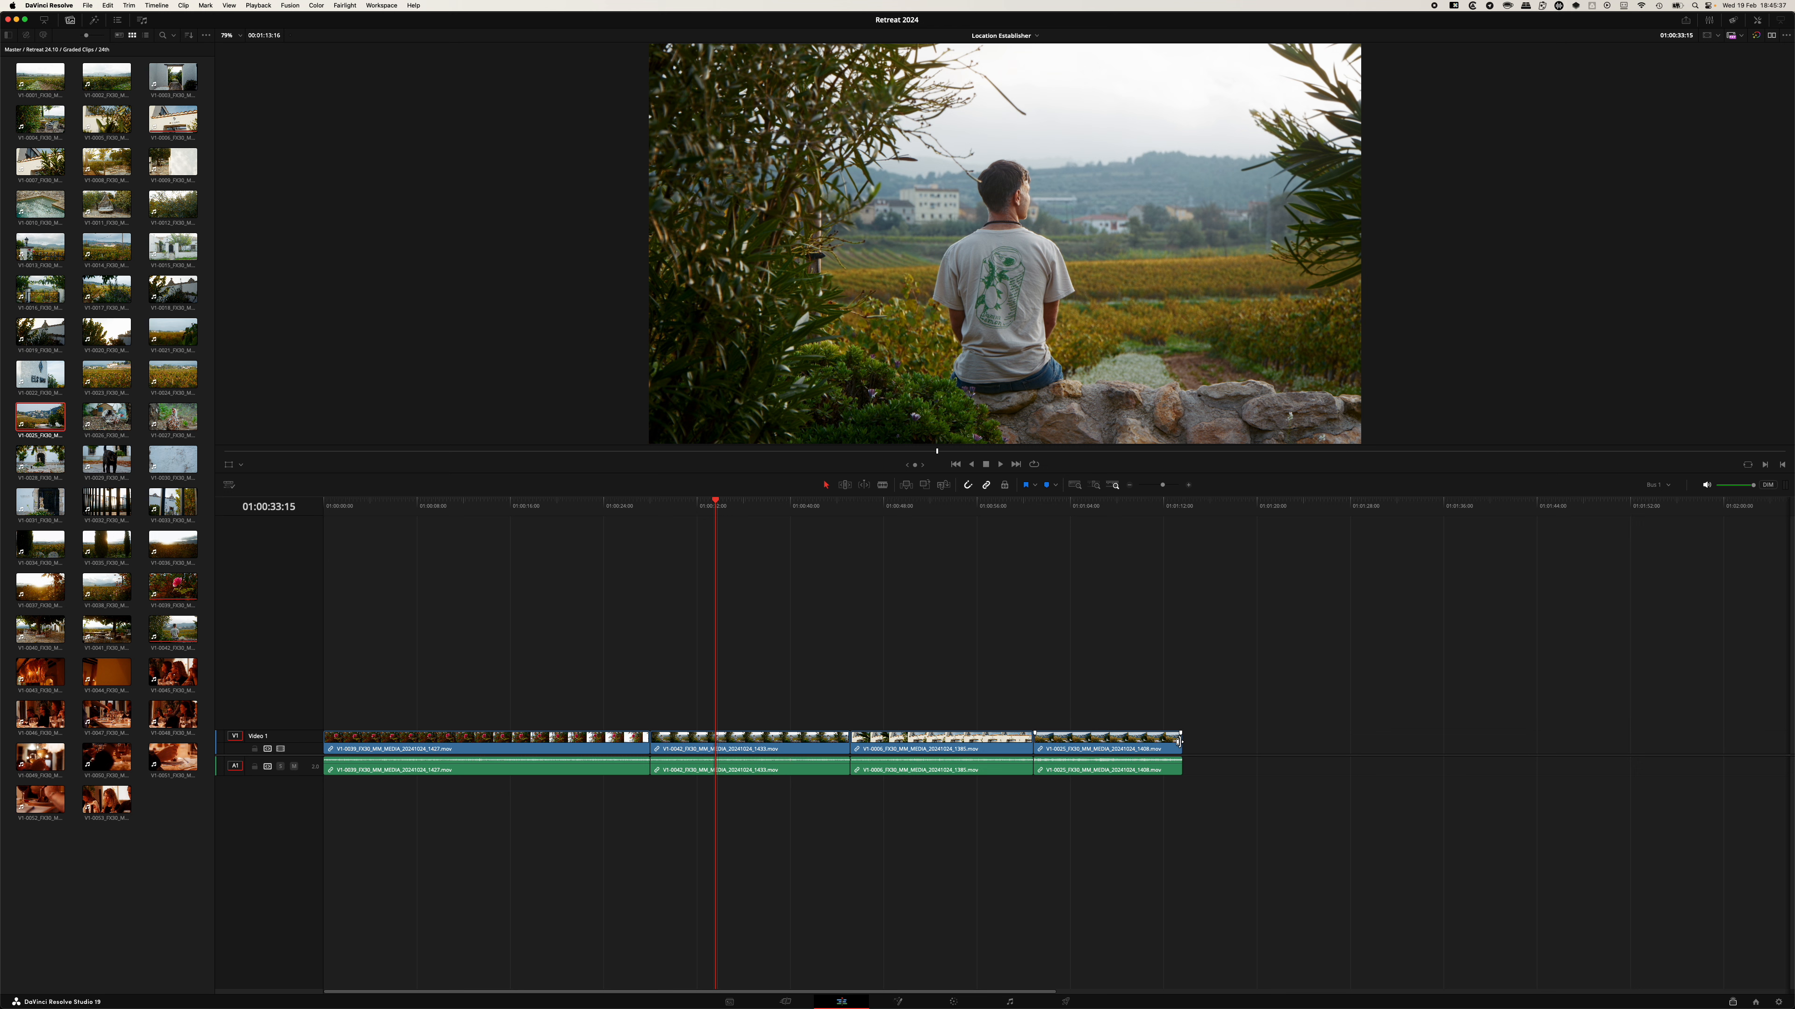
{"action": "left_click_drag", "start_coordinate": [1107, 742], "coordinate": [1345, 742]}
{"action": "left_click_drag", "start_coordinate": [939, 742], "coordinate": [1042, 742]}
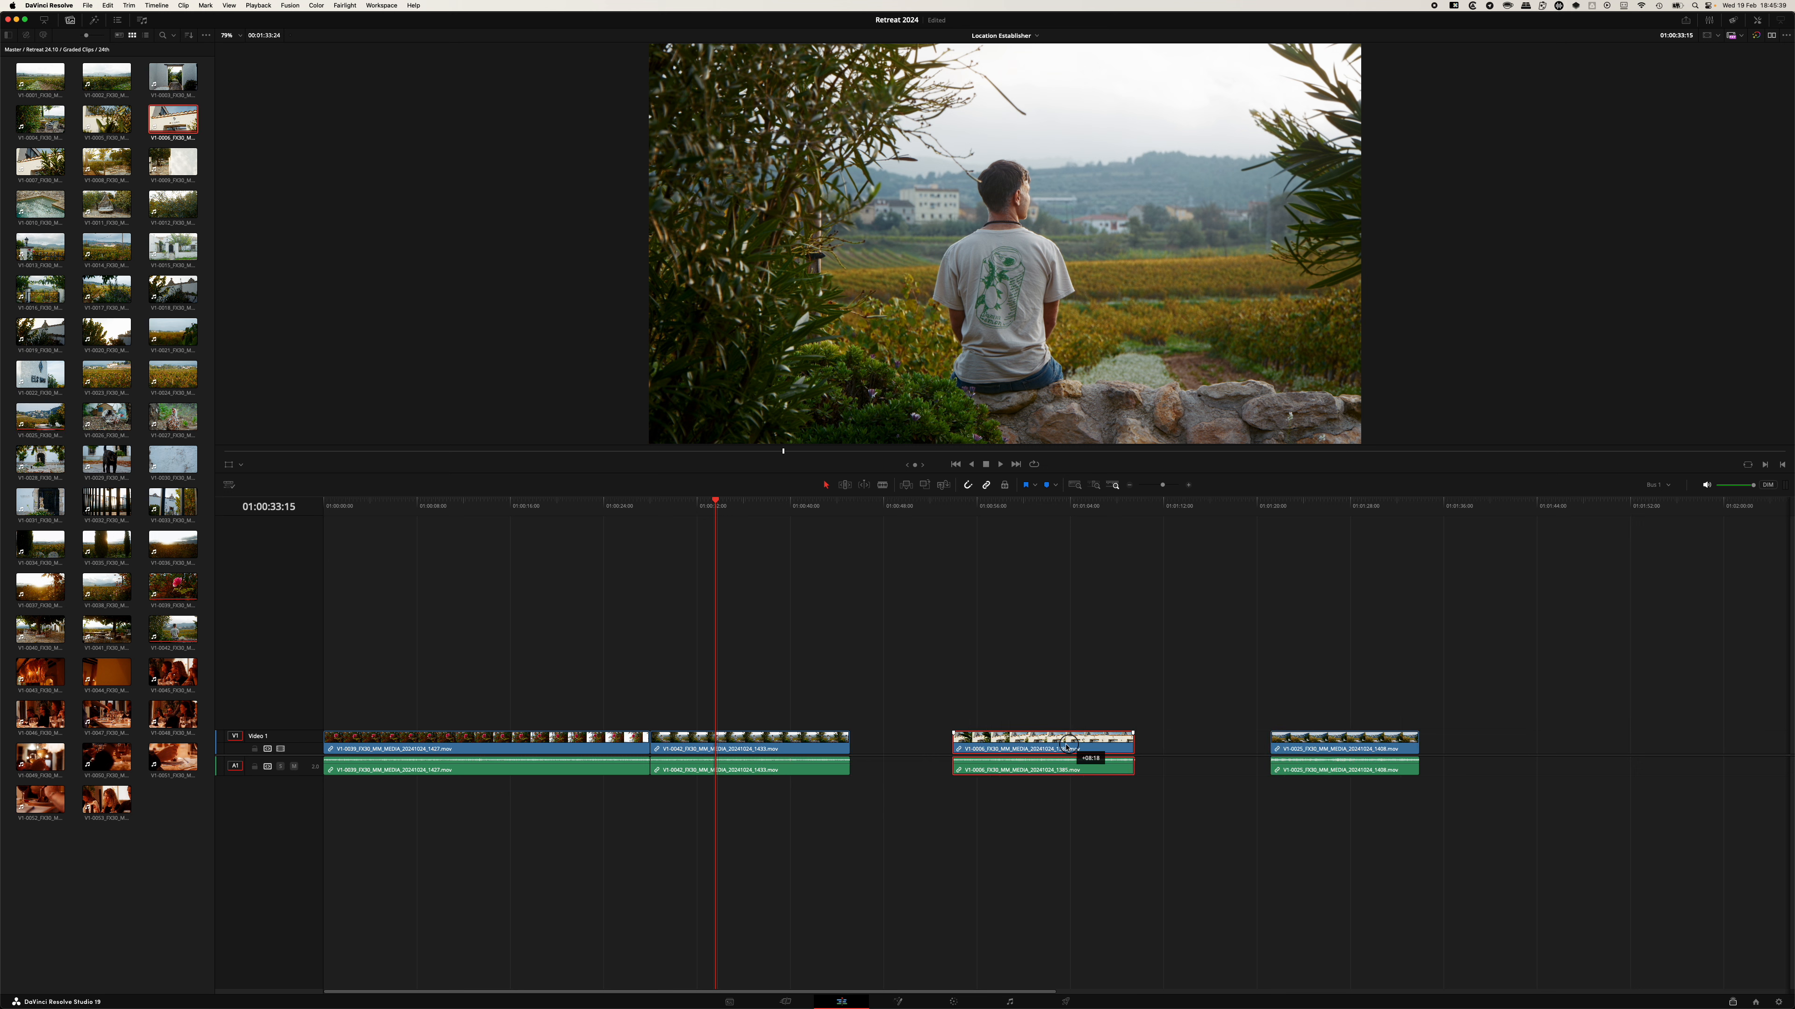
{"action": "left_click_drag", "start_coordinate": [776, 742], "coordinate": [863, 742]}
{"action": "left_click_drag", "start_coordinate": [487, 742], "coordinate": [544, 742]}
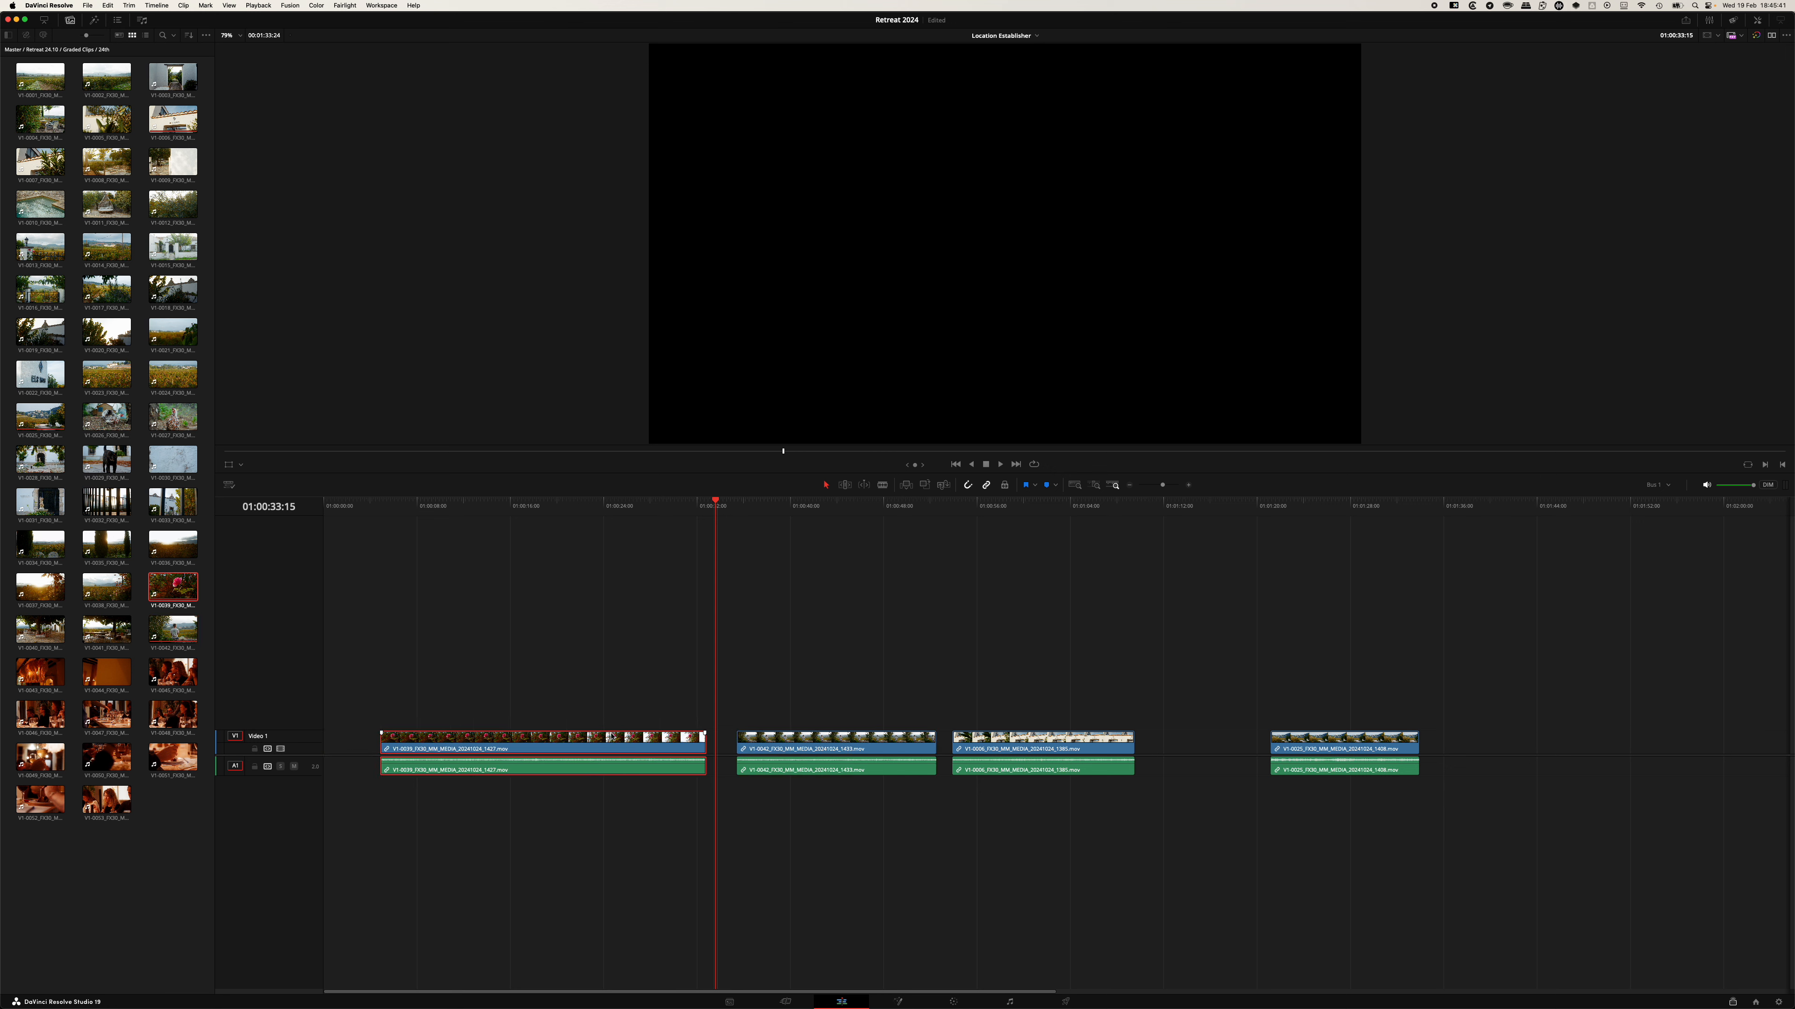
Cut the rose clip at about 01:00:15:10 with the Blade tool and delete its first part.
{"action": "left_click_drag", "start_coordinate": [387, 515], "coordinate": [503, 515]}
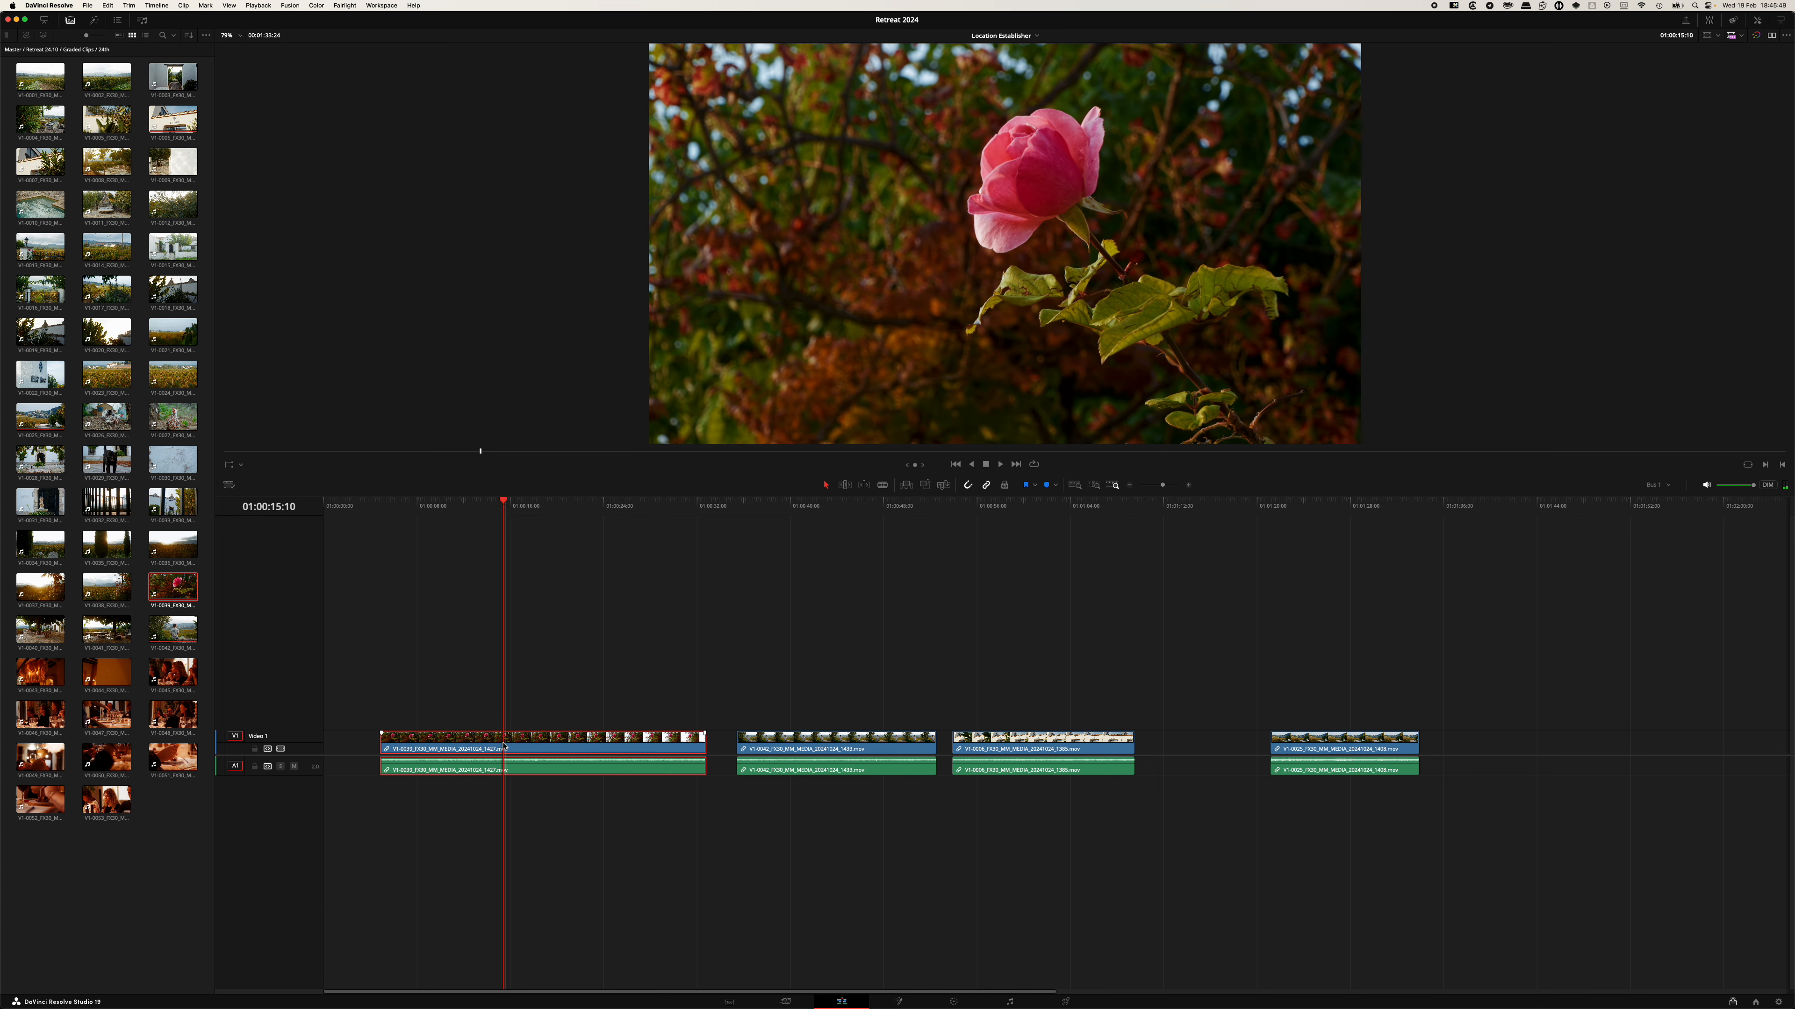
{"action": "key", "text": "b"}
{"action": "left_click", "coordinate": [508, 742]}
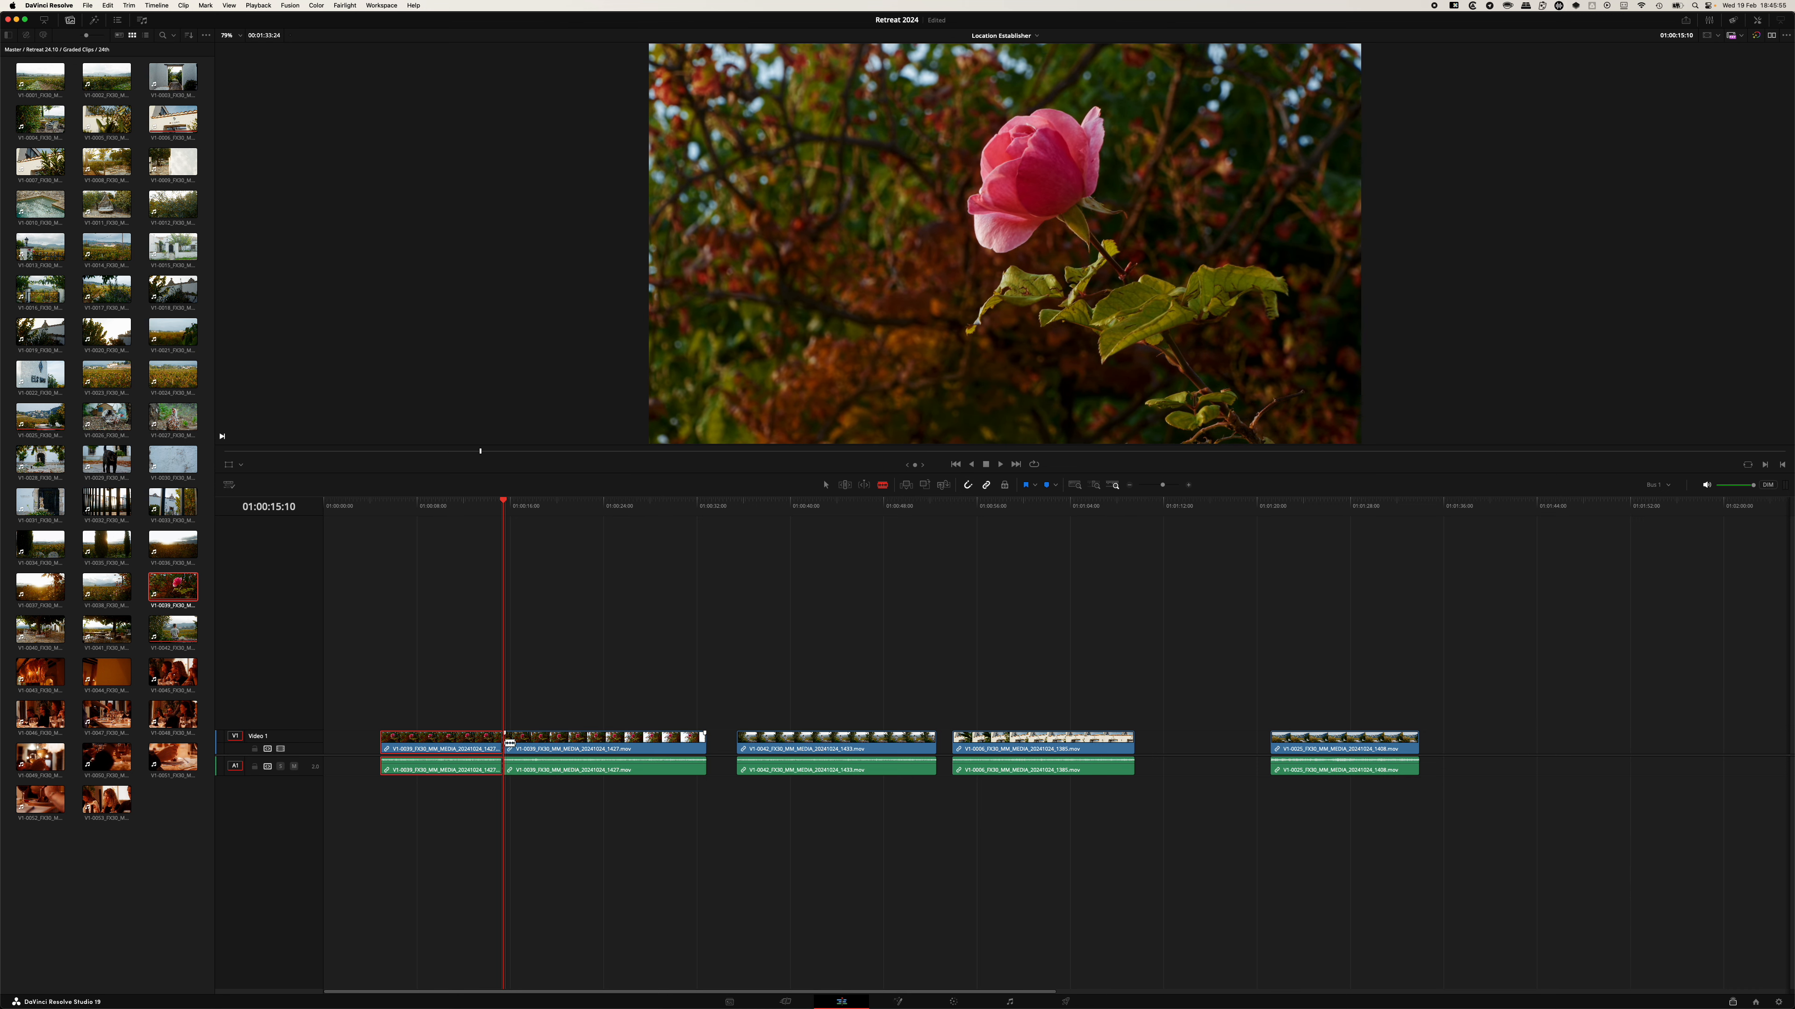
{"action": "key", "text": "a"}
{"action": "scroll", "coordinate": [497, 746], "scroll_direction": "right", "scroll_amount": 1}
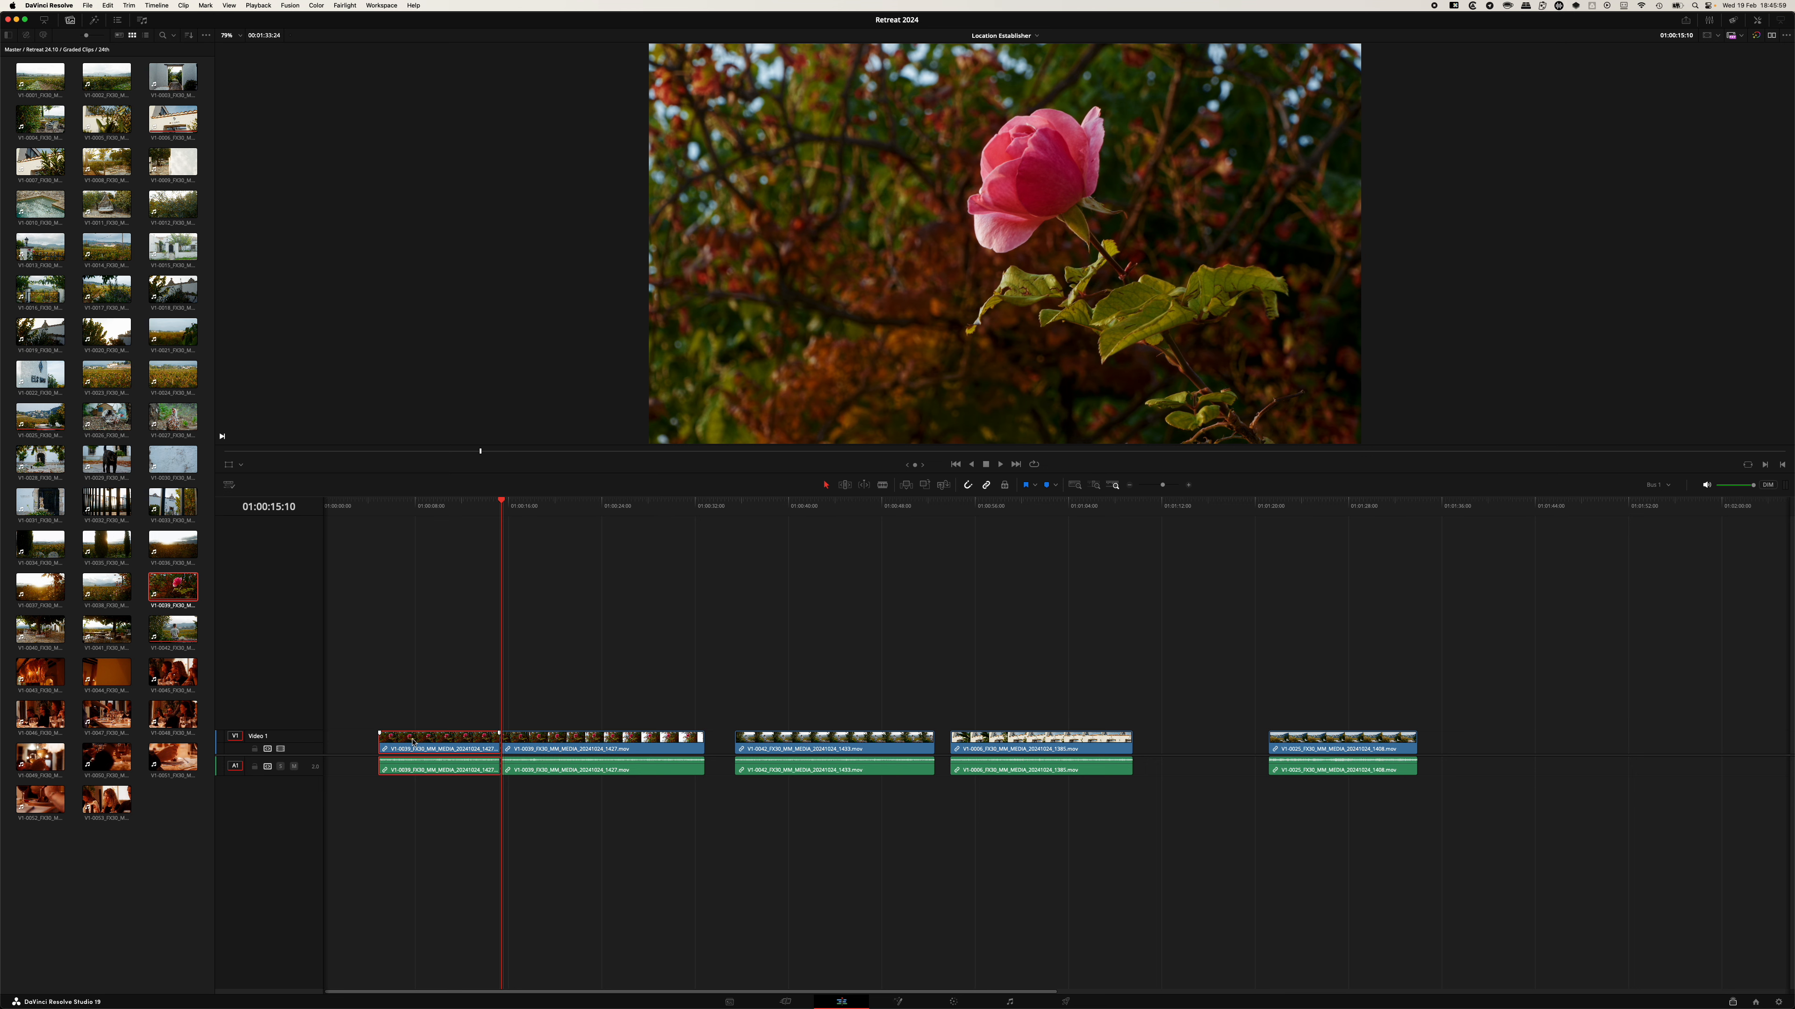
{"action": "key", "text": "BackSpace"}
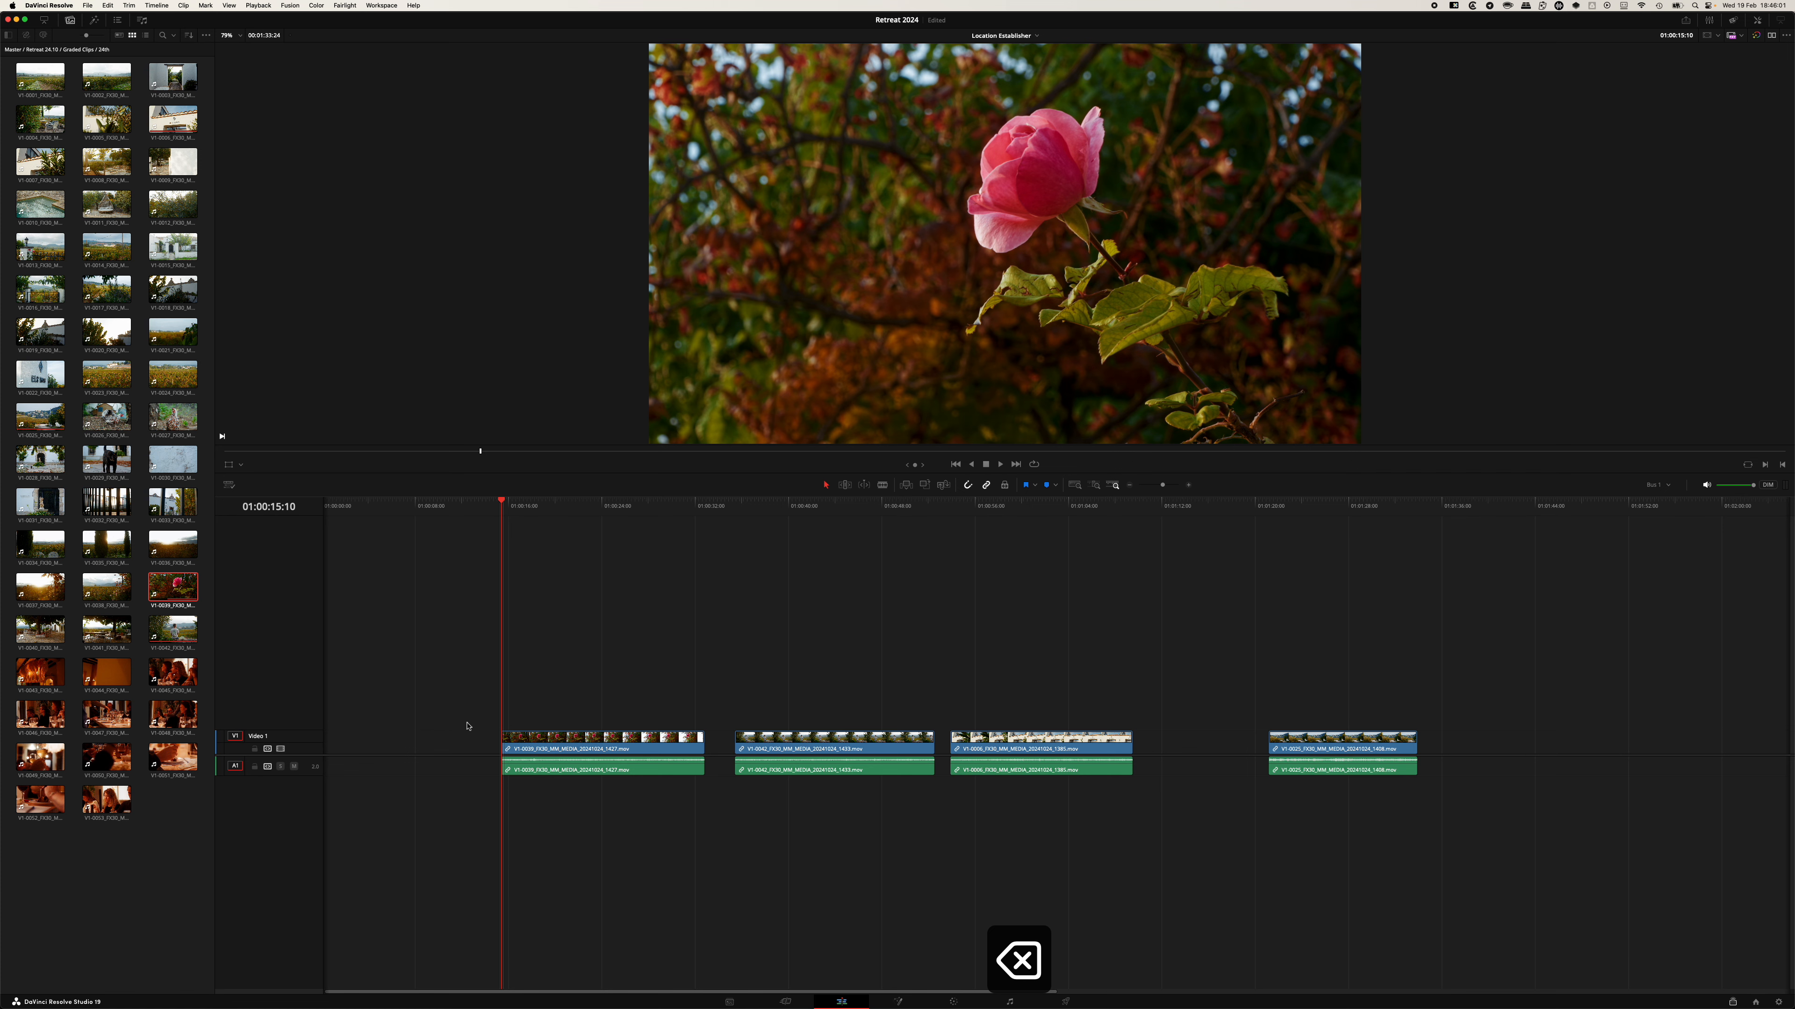
Move the trimmed rose clip to the timeline start and place the seated-man clip directly after it.
{"action": "left_click_drag", "start_coordinate": [549, 741], "coordinate": [359, 732]}
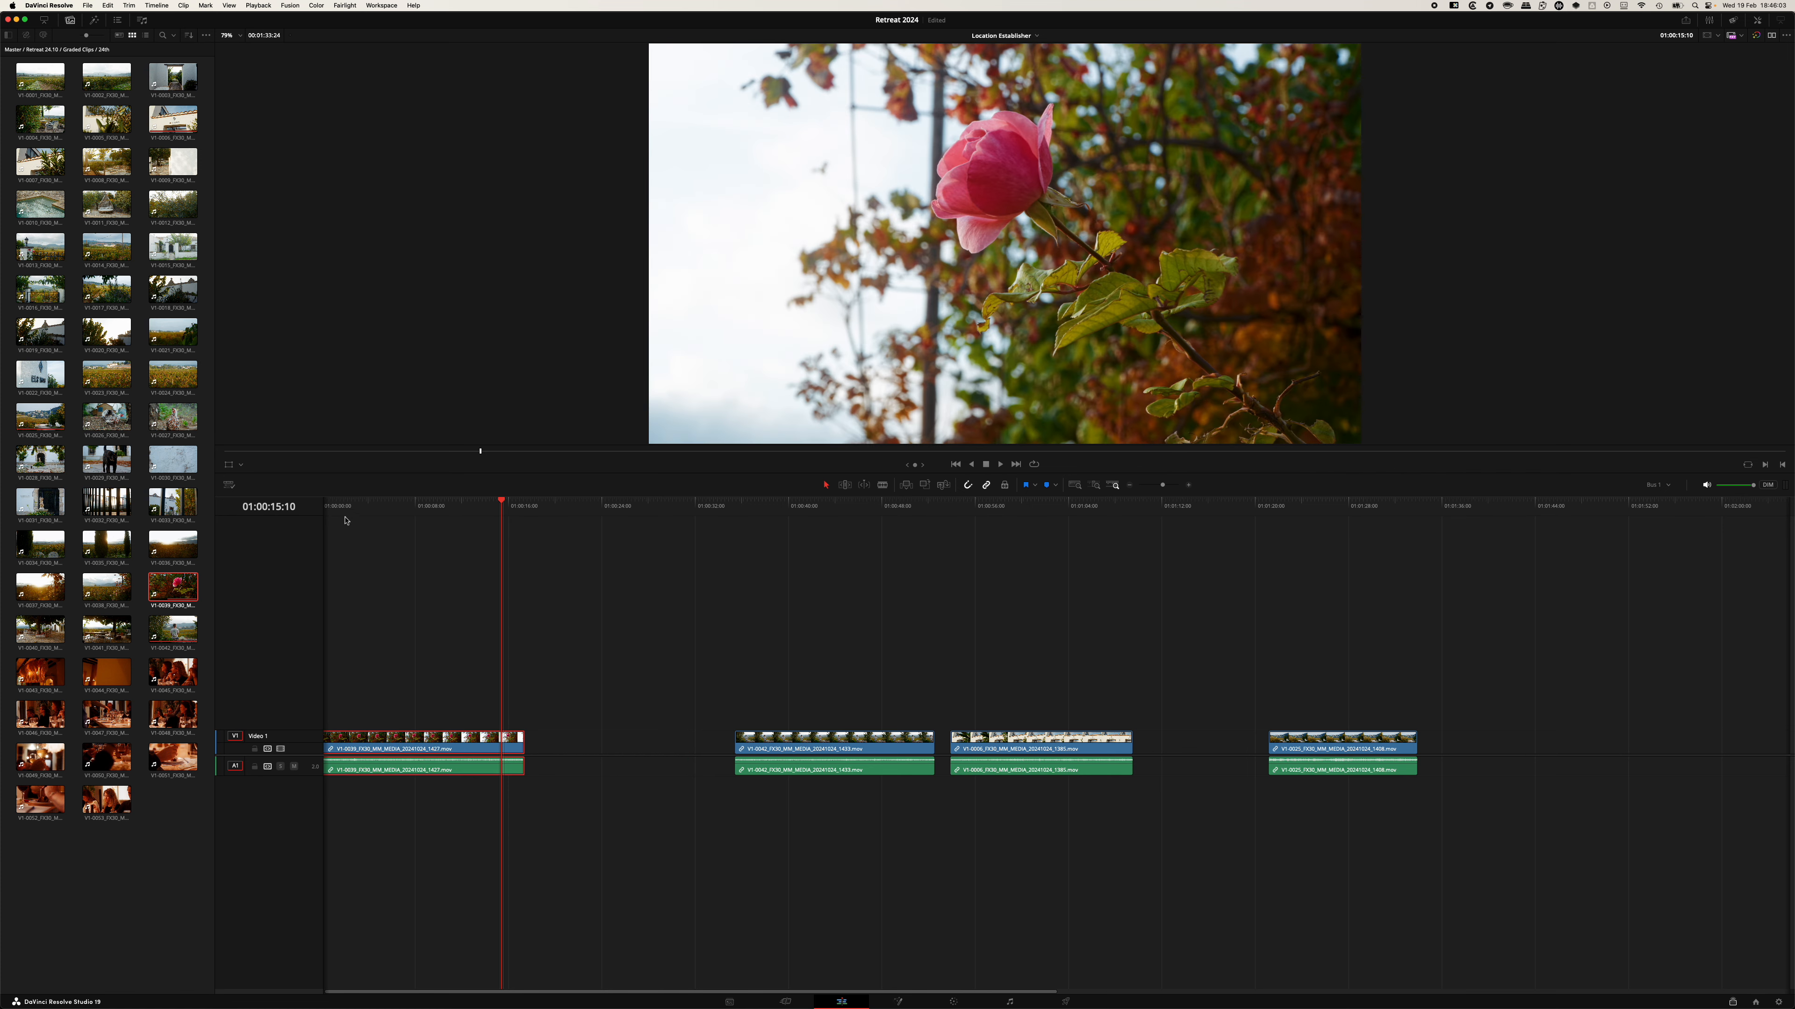
{"action": "left_click_drag", "start_coordinate": [343, 506], "coordinate": [468, 506]}
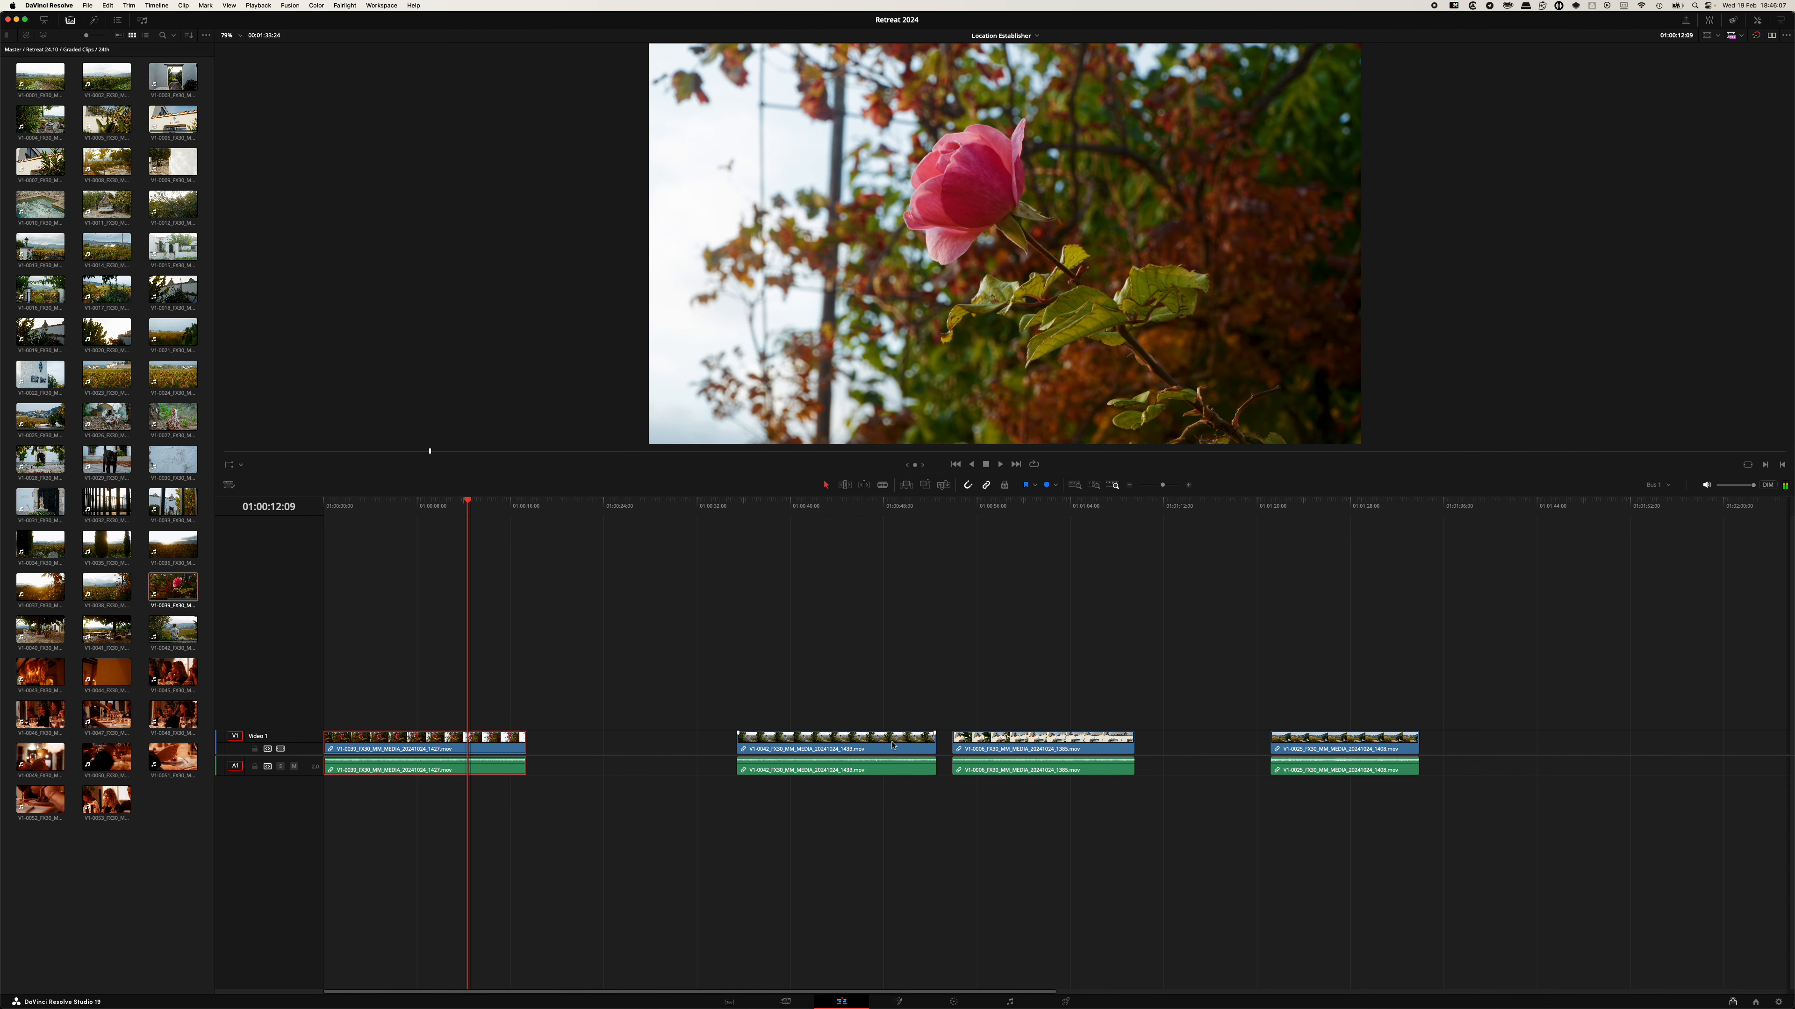
{"action": "left_click_drag", "start_coordinate": [891, 743], "coordinate": [625, 739]}
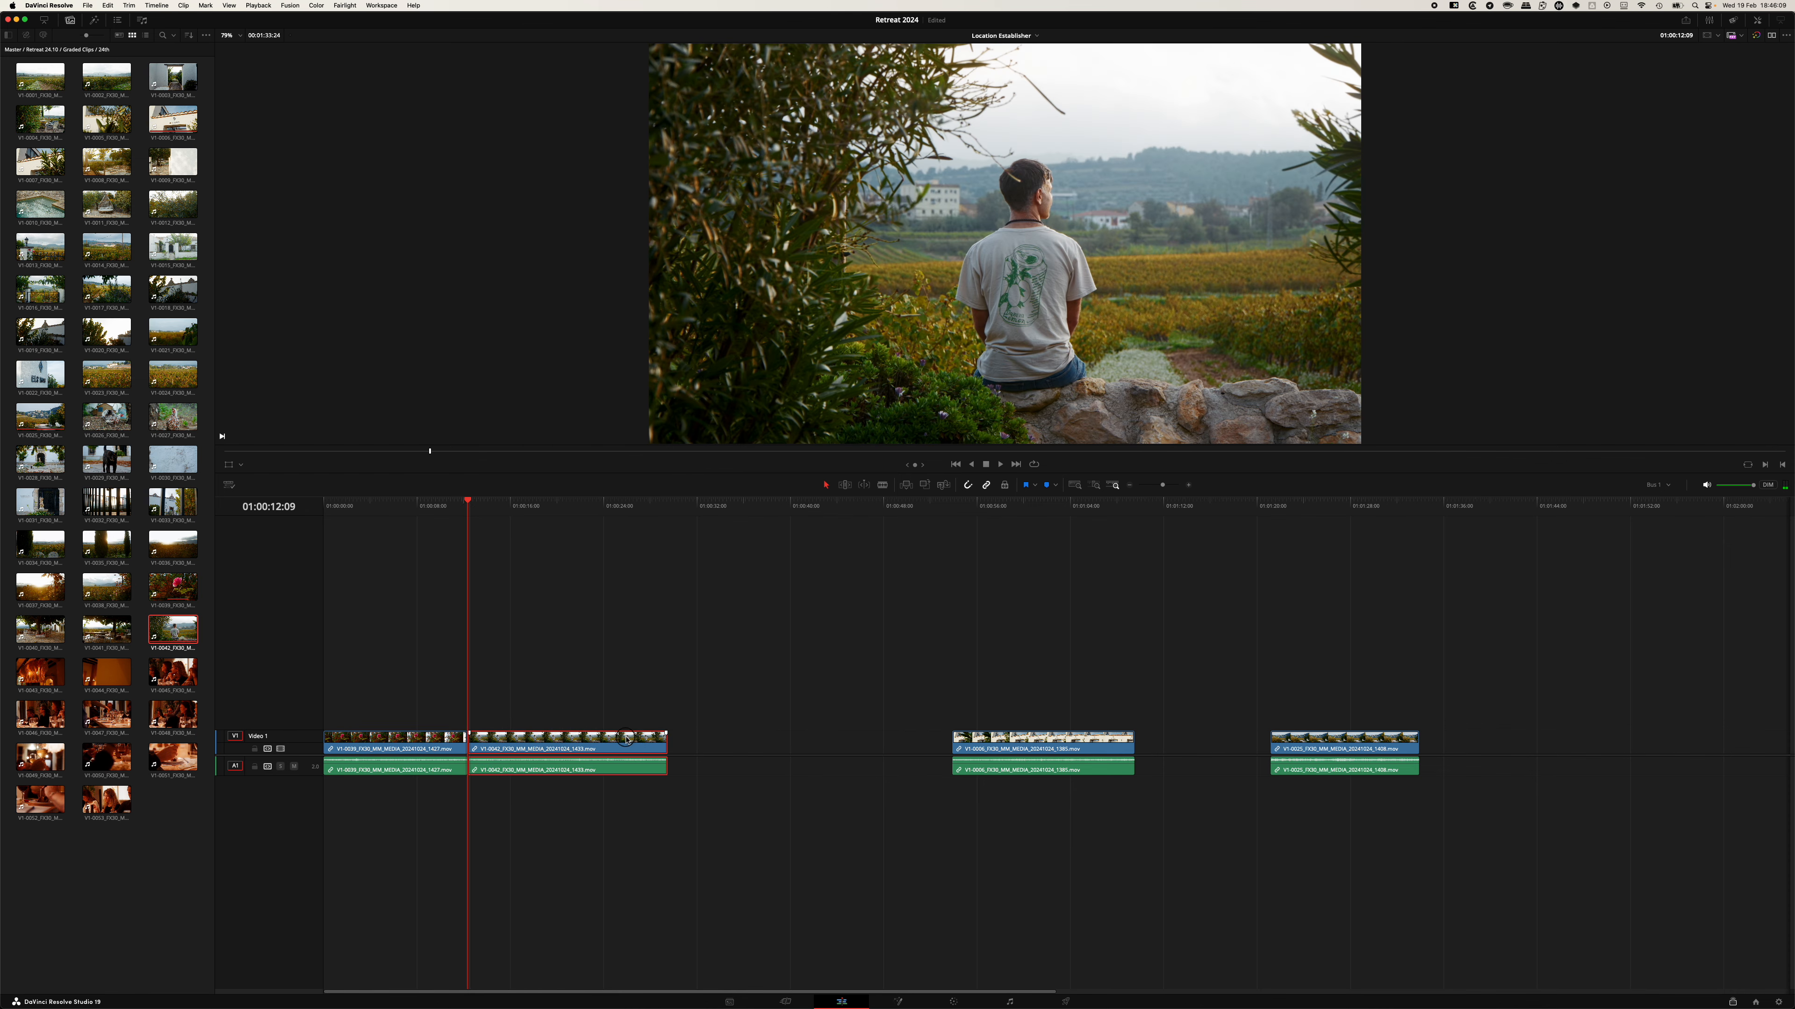
Cut the seated-man clip at about 01:00:17:11 with the Blade tool and slide its second section left, shortening the clip.
{"action": "left_click_drag", "start_coordinate": [438, 509], "coordinate": [527, 516]}
{"action": "key", "text": "b"}
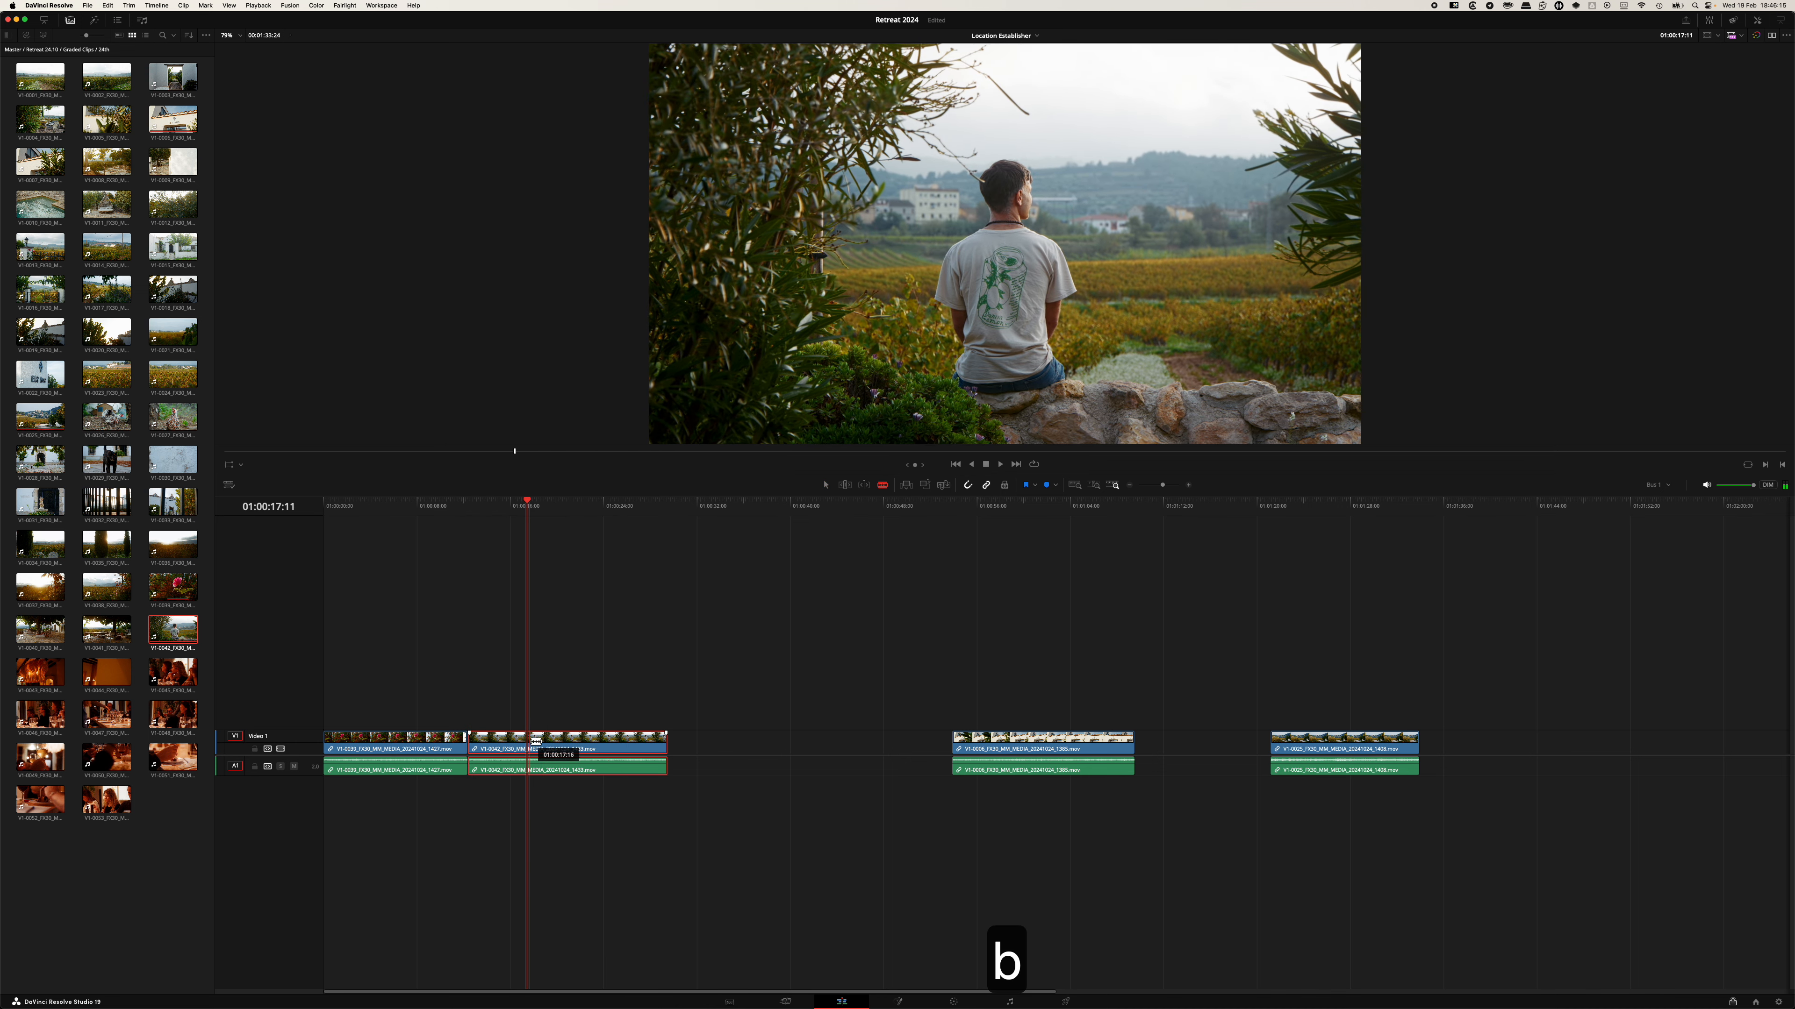
{"action": "left_click", "coordinate": [527, 743]}
{"action": "key", "text": "a"}
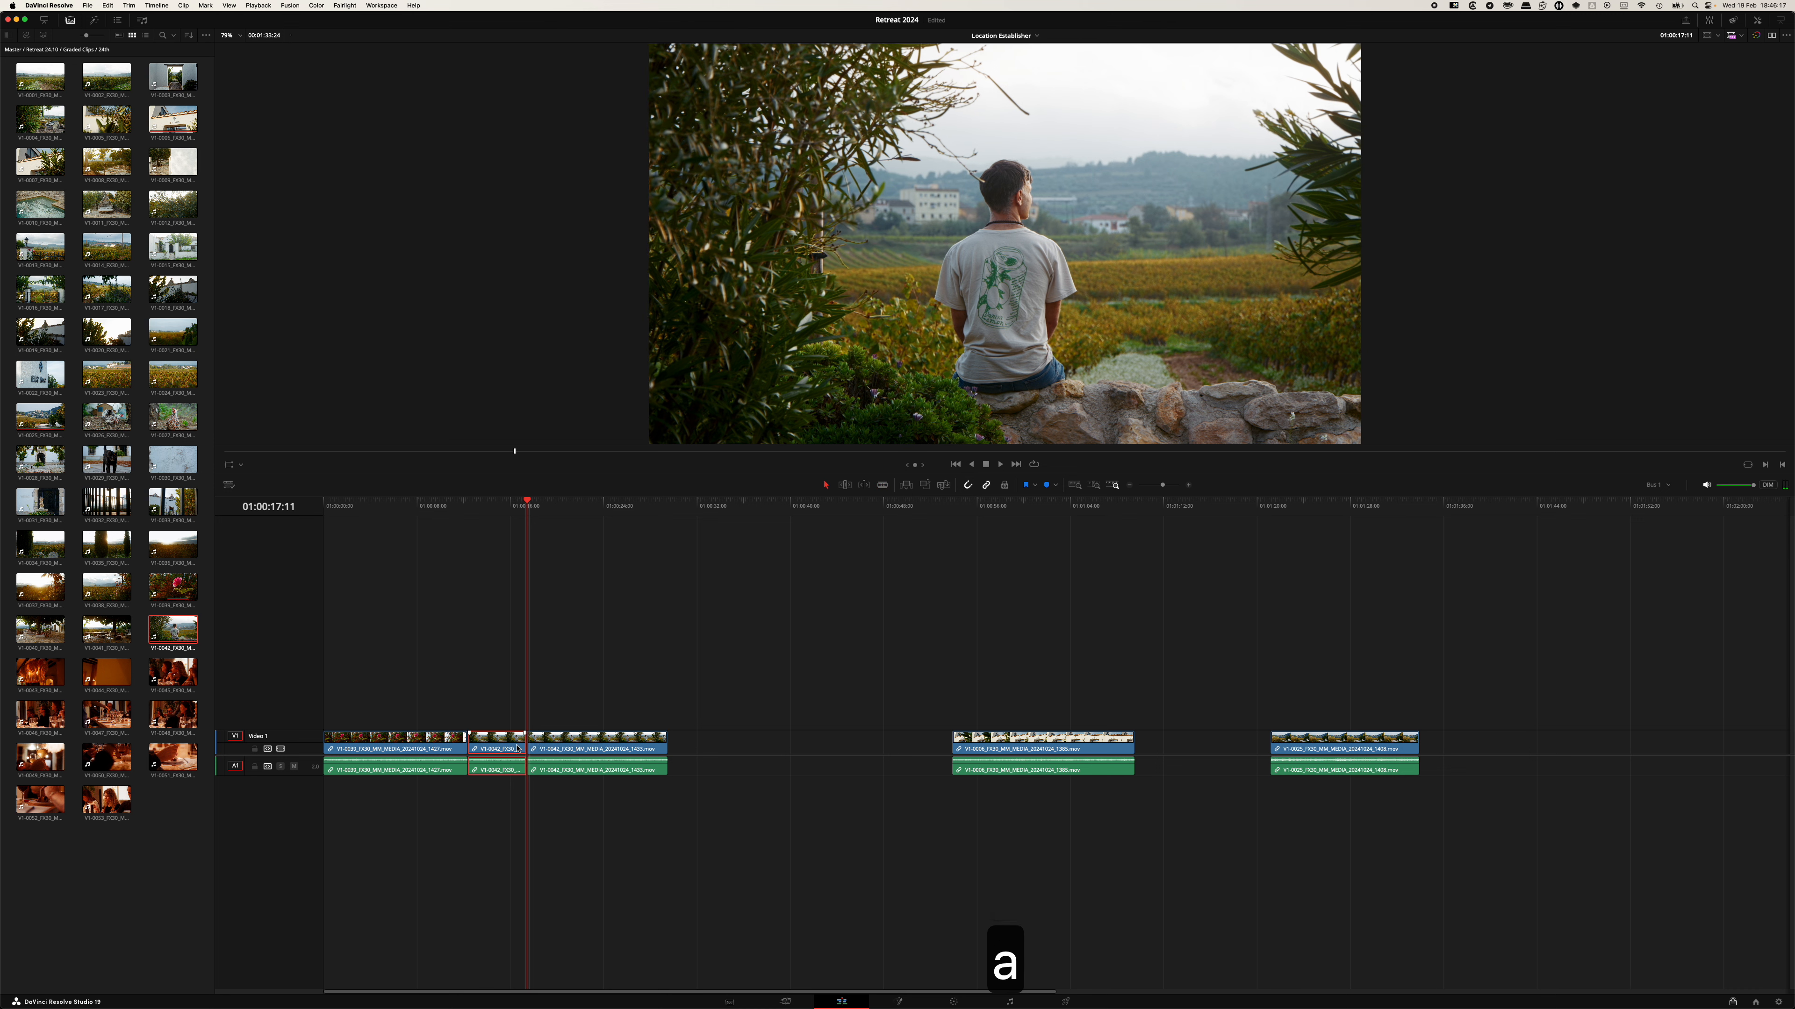
{"action": "left_click_drag", "start_coordinate": [594, 749], "coordinate": [535, 746]}
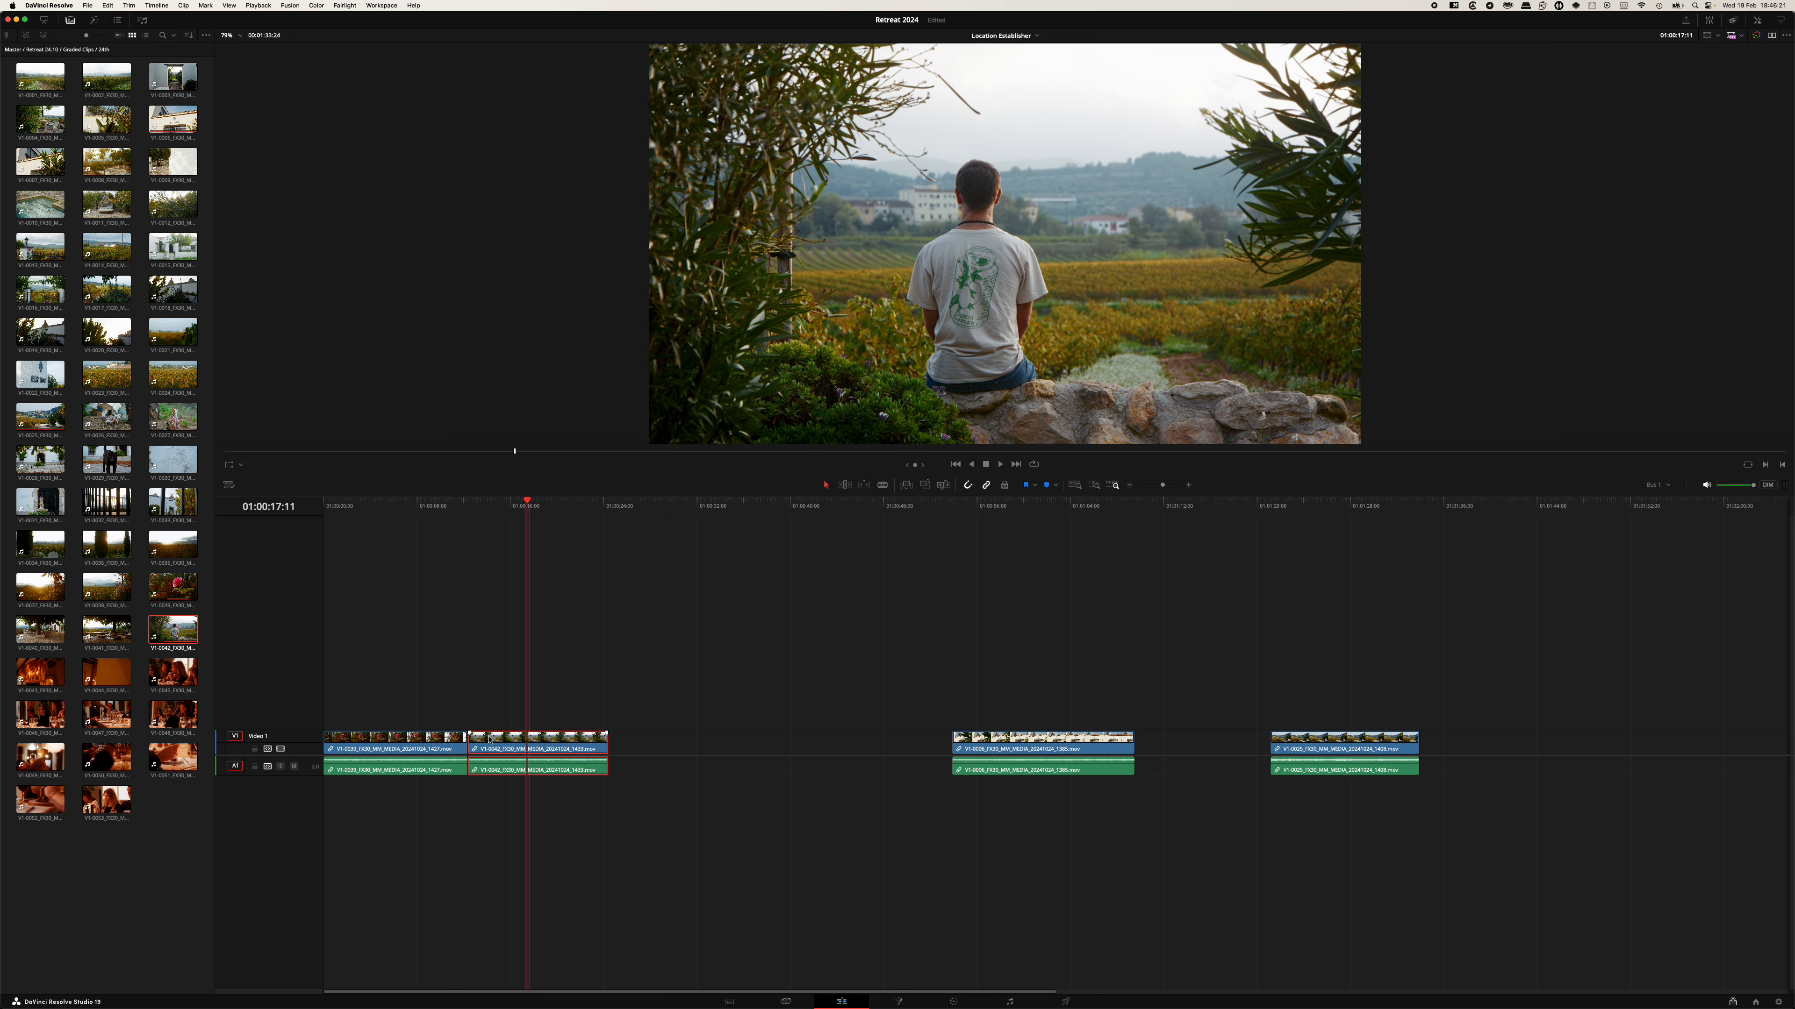
Move the Els Igols building clip to sit directly after the seated-man clip.
{"action": "left_click_drag", "start_coordinate": [428, 506], "coordinate": [576, 518]}
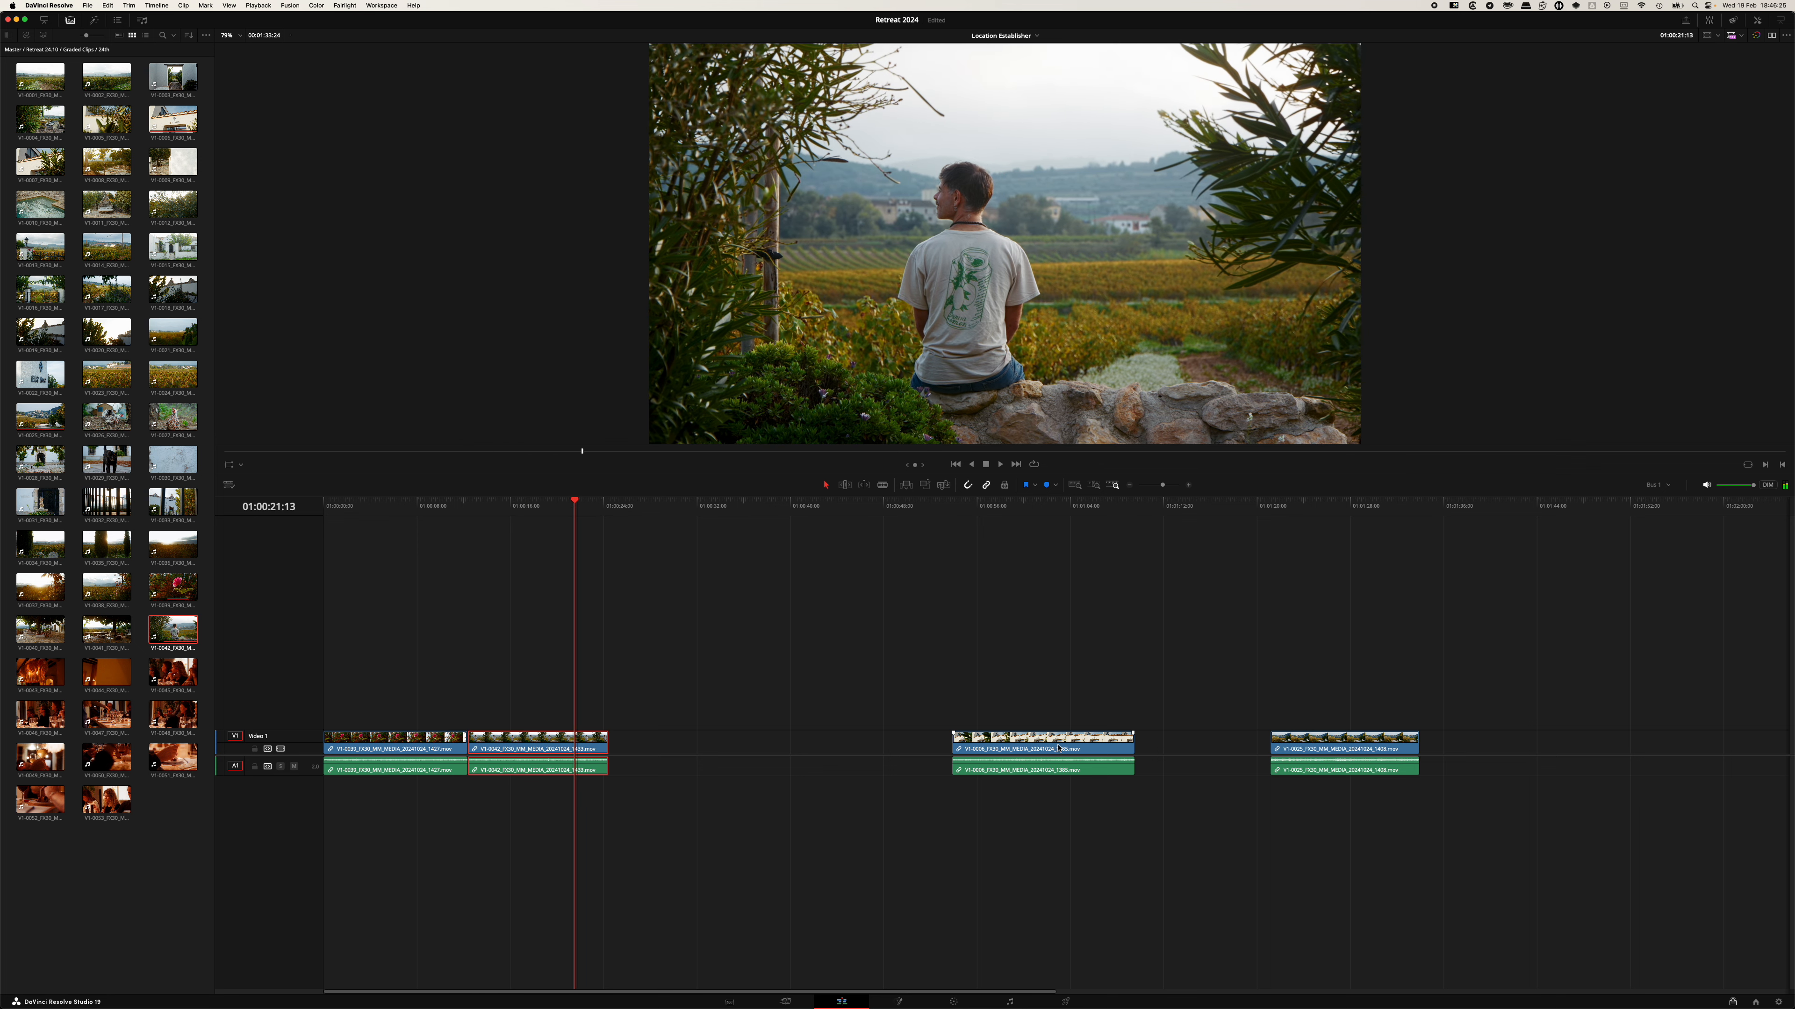
{"action": "left_click_drag", "start_coordinate": [1057, 747], "coordinate": [683, 747]}
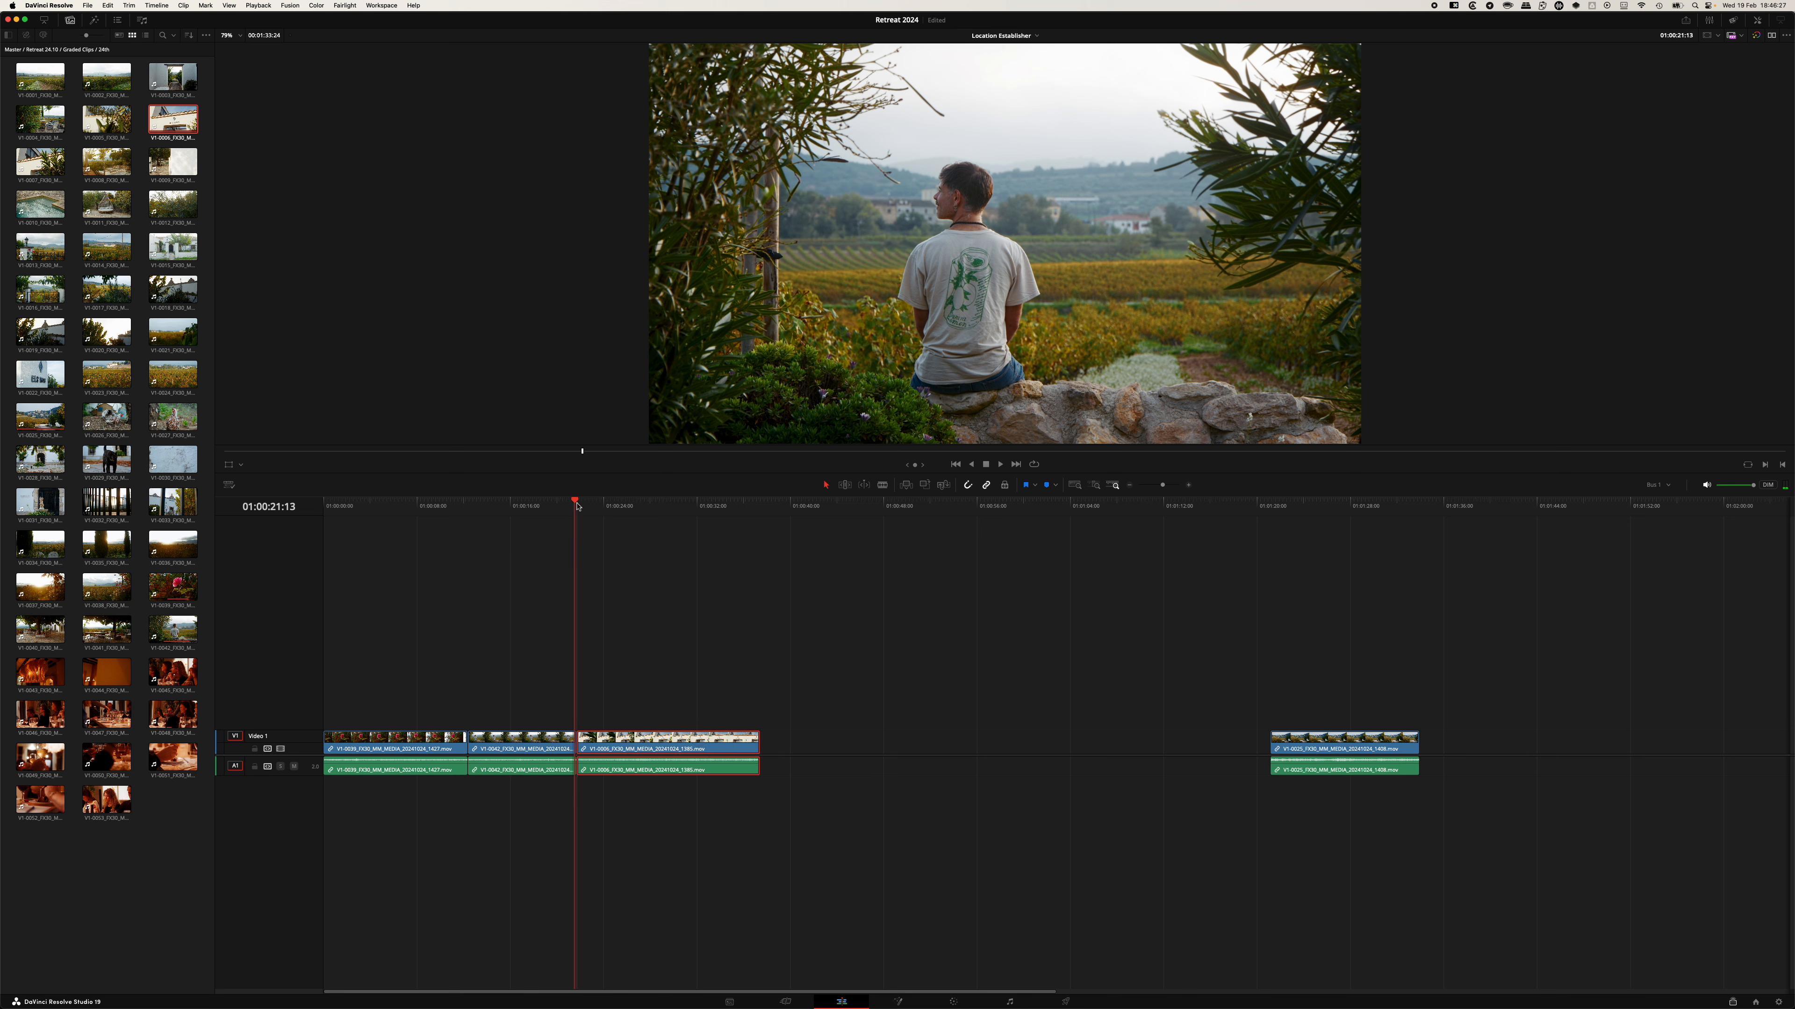
Move the village road clip directly after the Els Igols building clip and scrub through it.
{"action": "left_click_drag", "start_coordinate": [577, 506], "coordinate": [670, 509]}
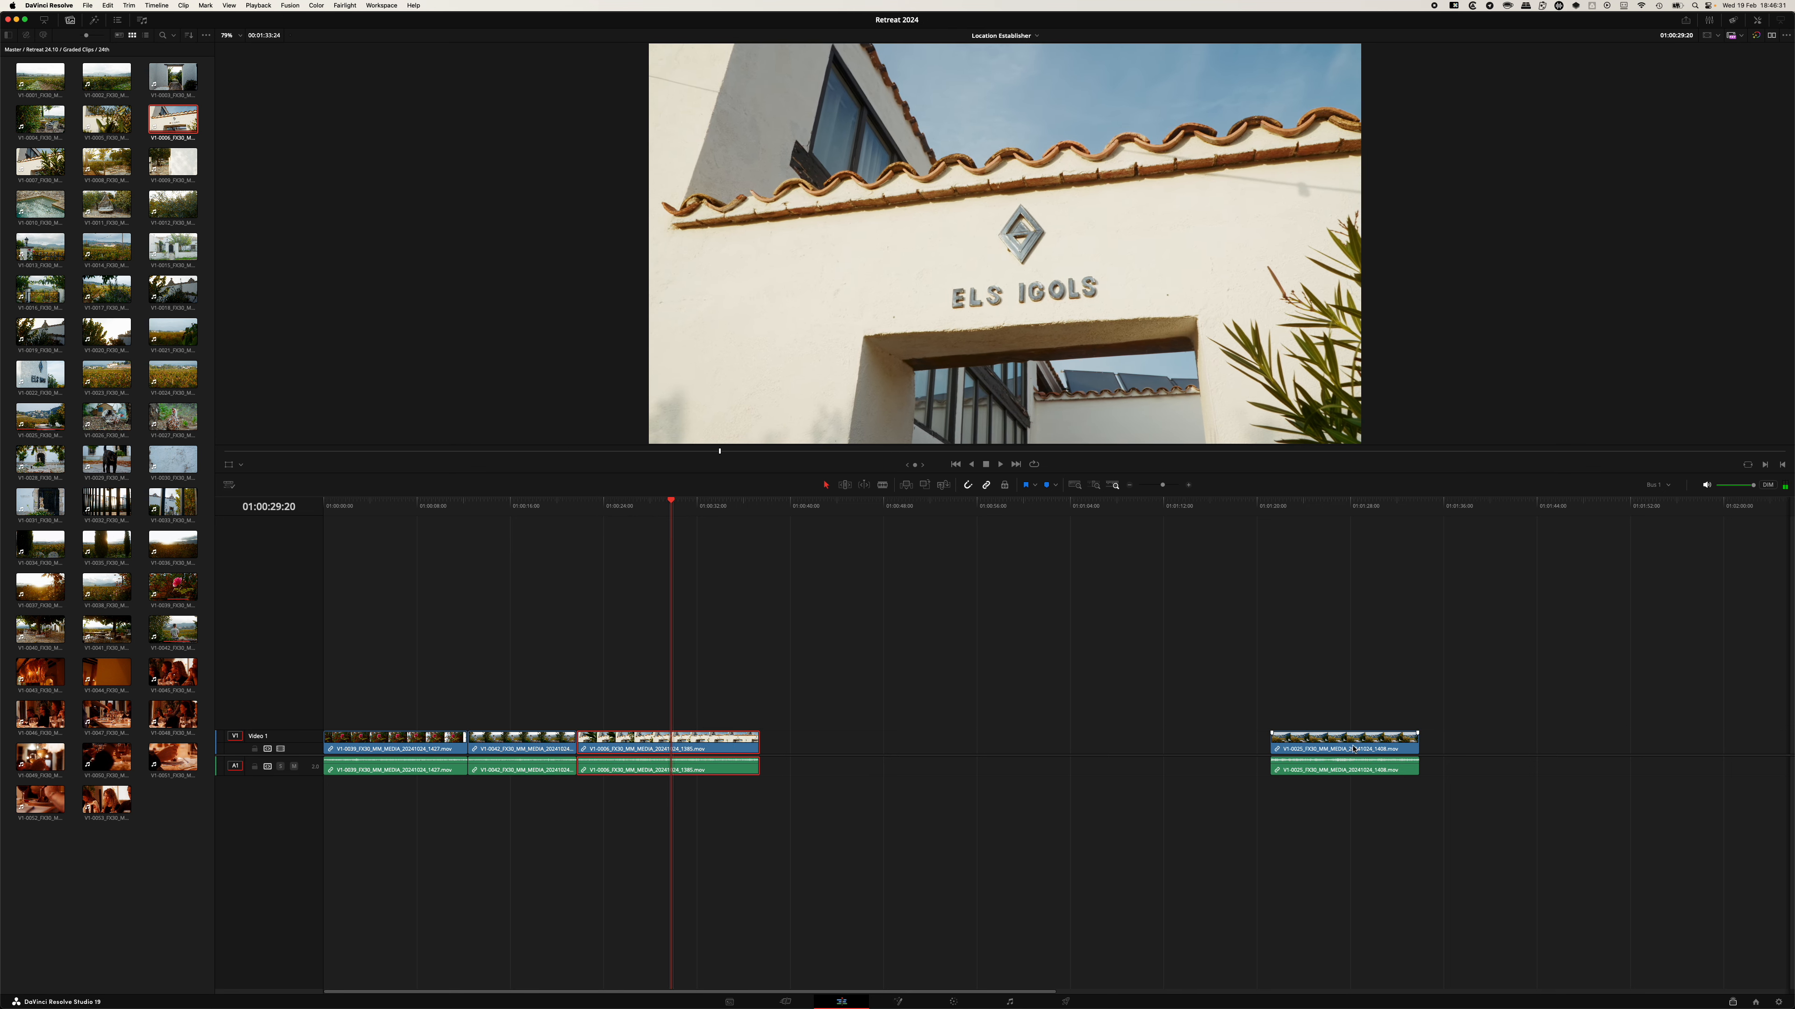
{"action": "left_click_drag", "start_coordinate": [1353, 749], "coordinate": [772, 747]}
{"action": "left_click", "coordinate": [675, 505]}
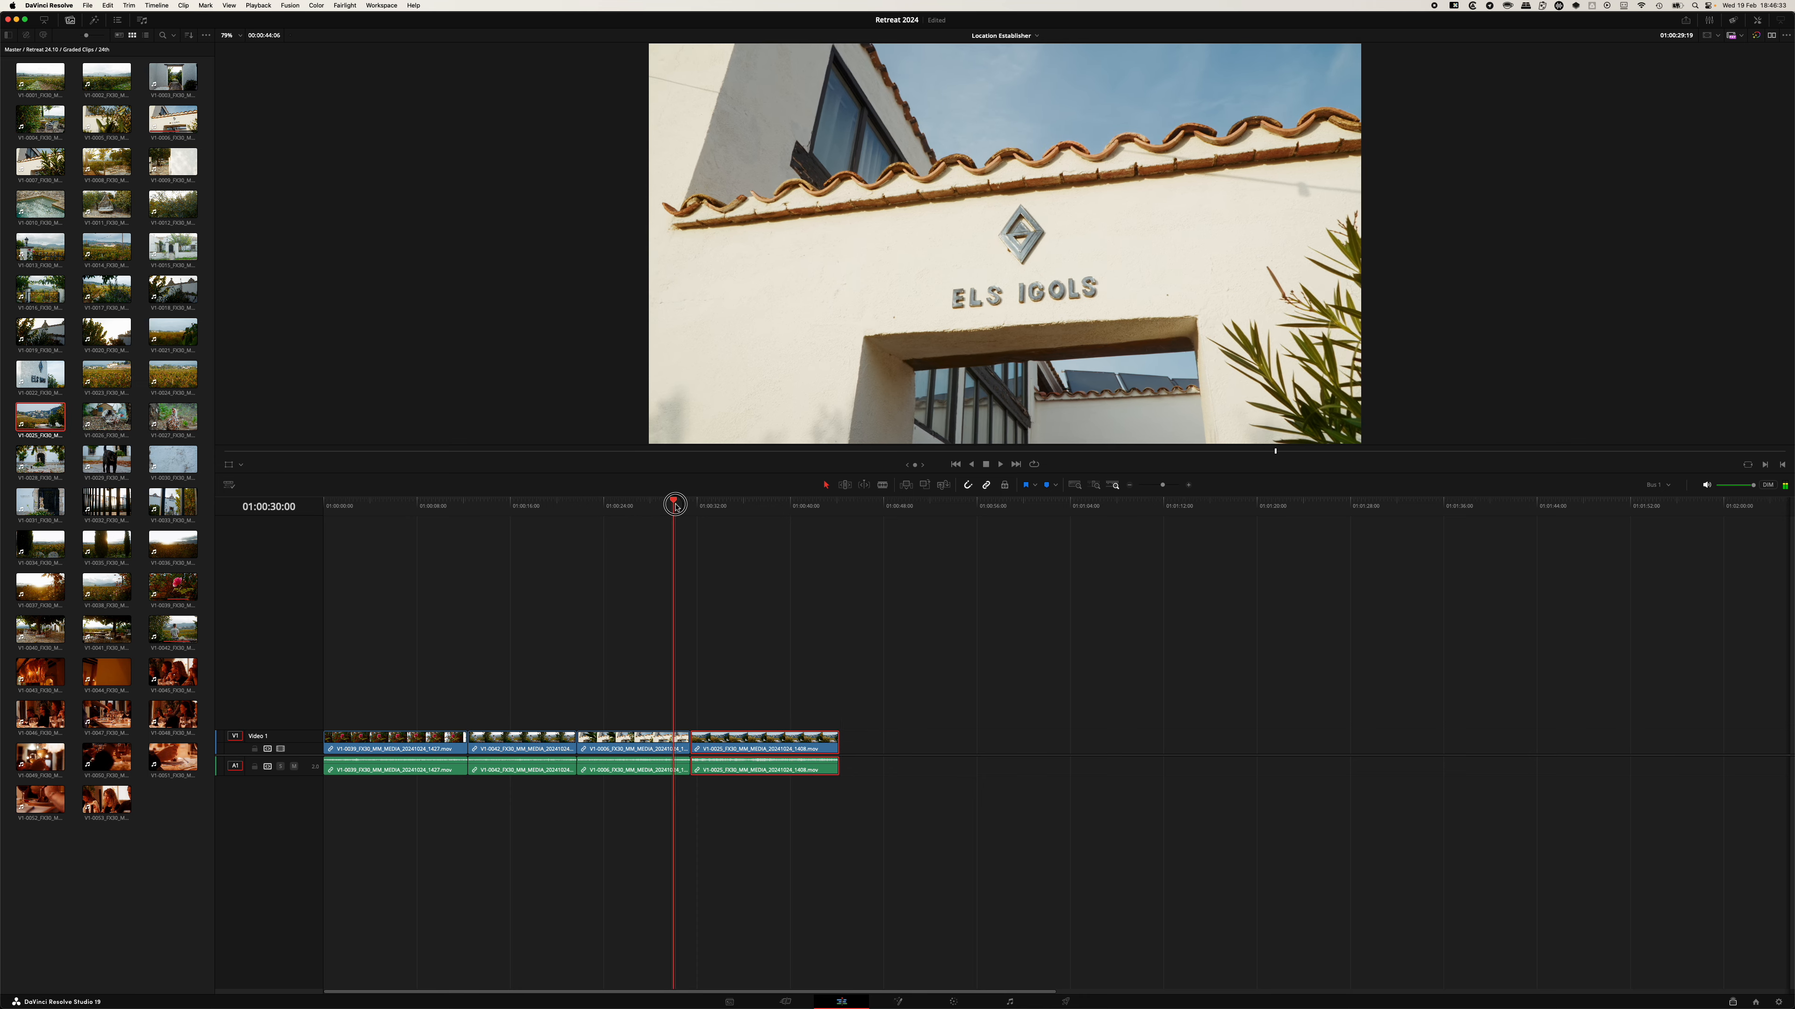
{"action": "left_click_drag", "start_coordinate": [675, 506], "coordinate": [740, 506]}
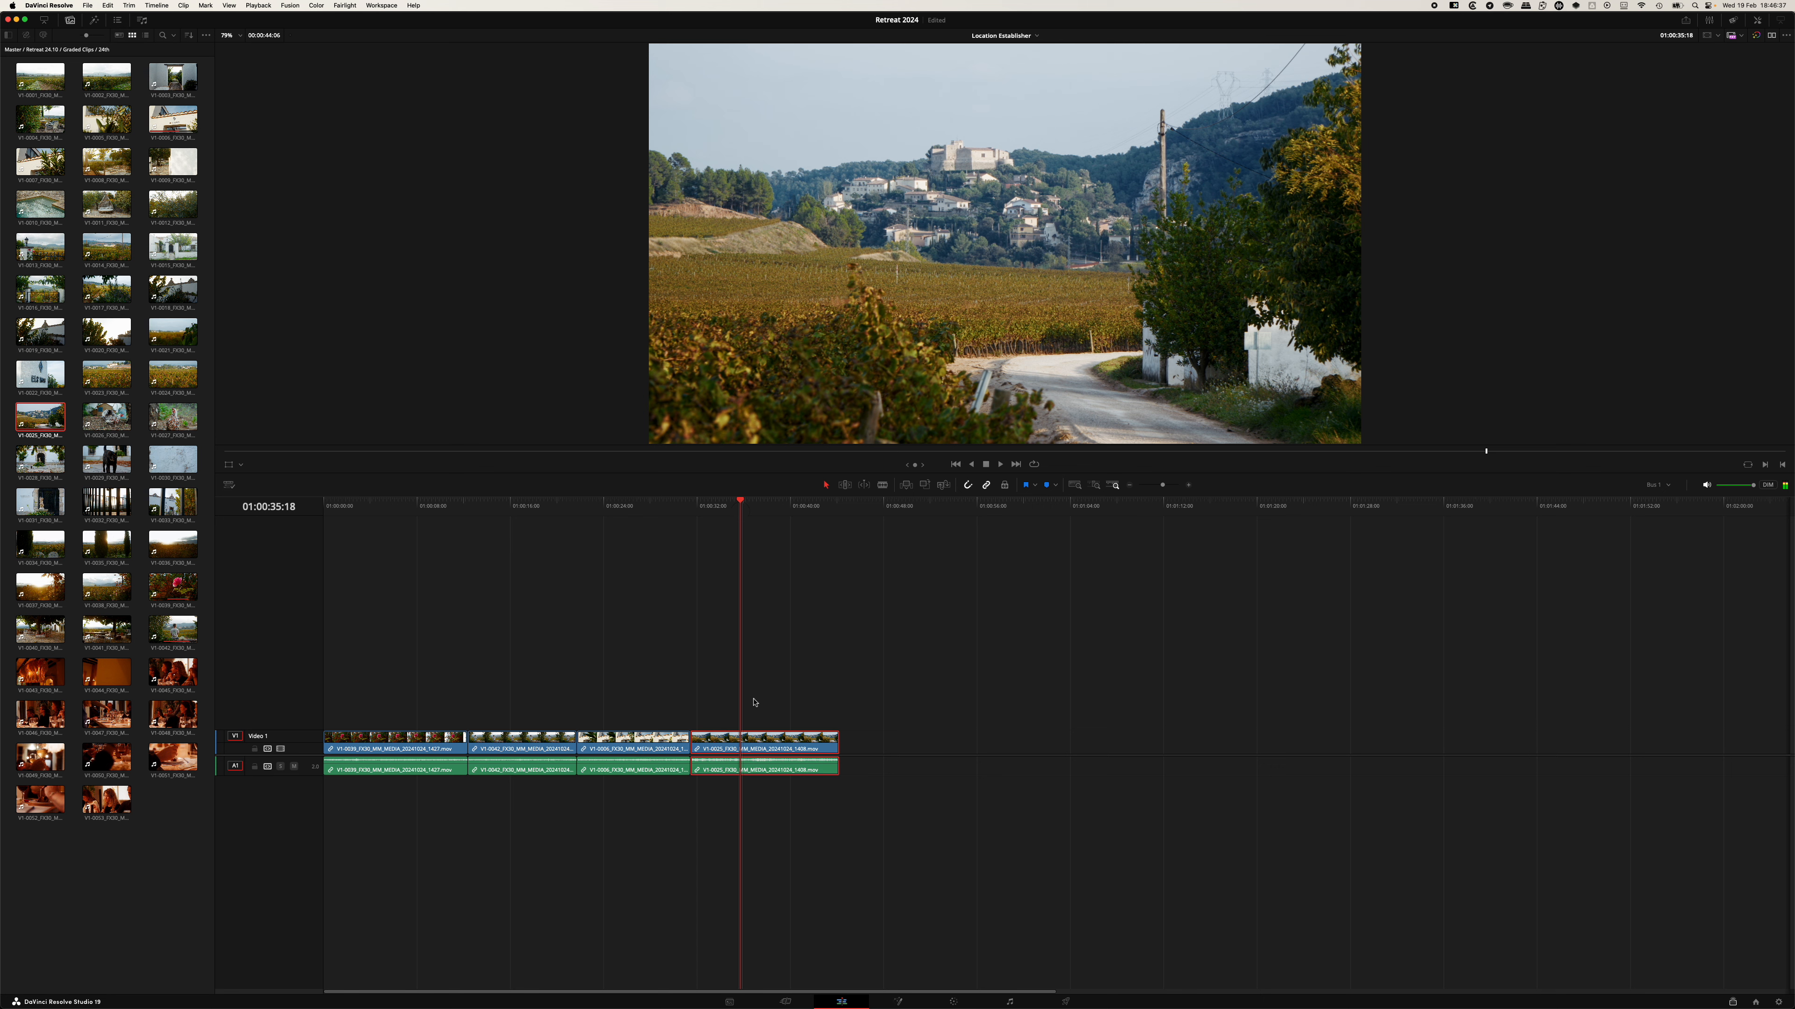
Try reversing the village road clip's speed with the Change Clip Speed dialog.
{"action": "left_click", "coordinate": [693, 507]}
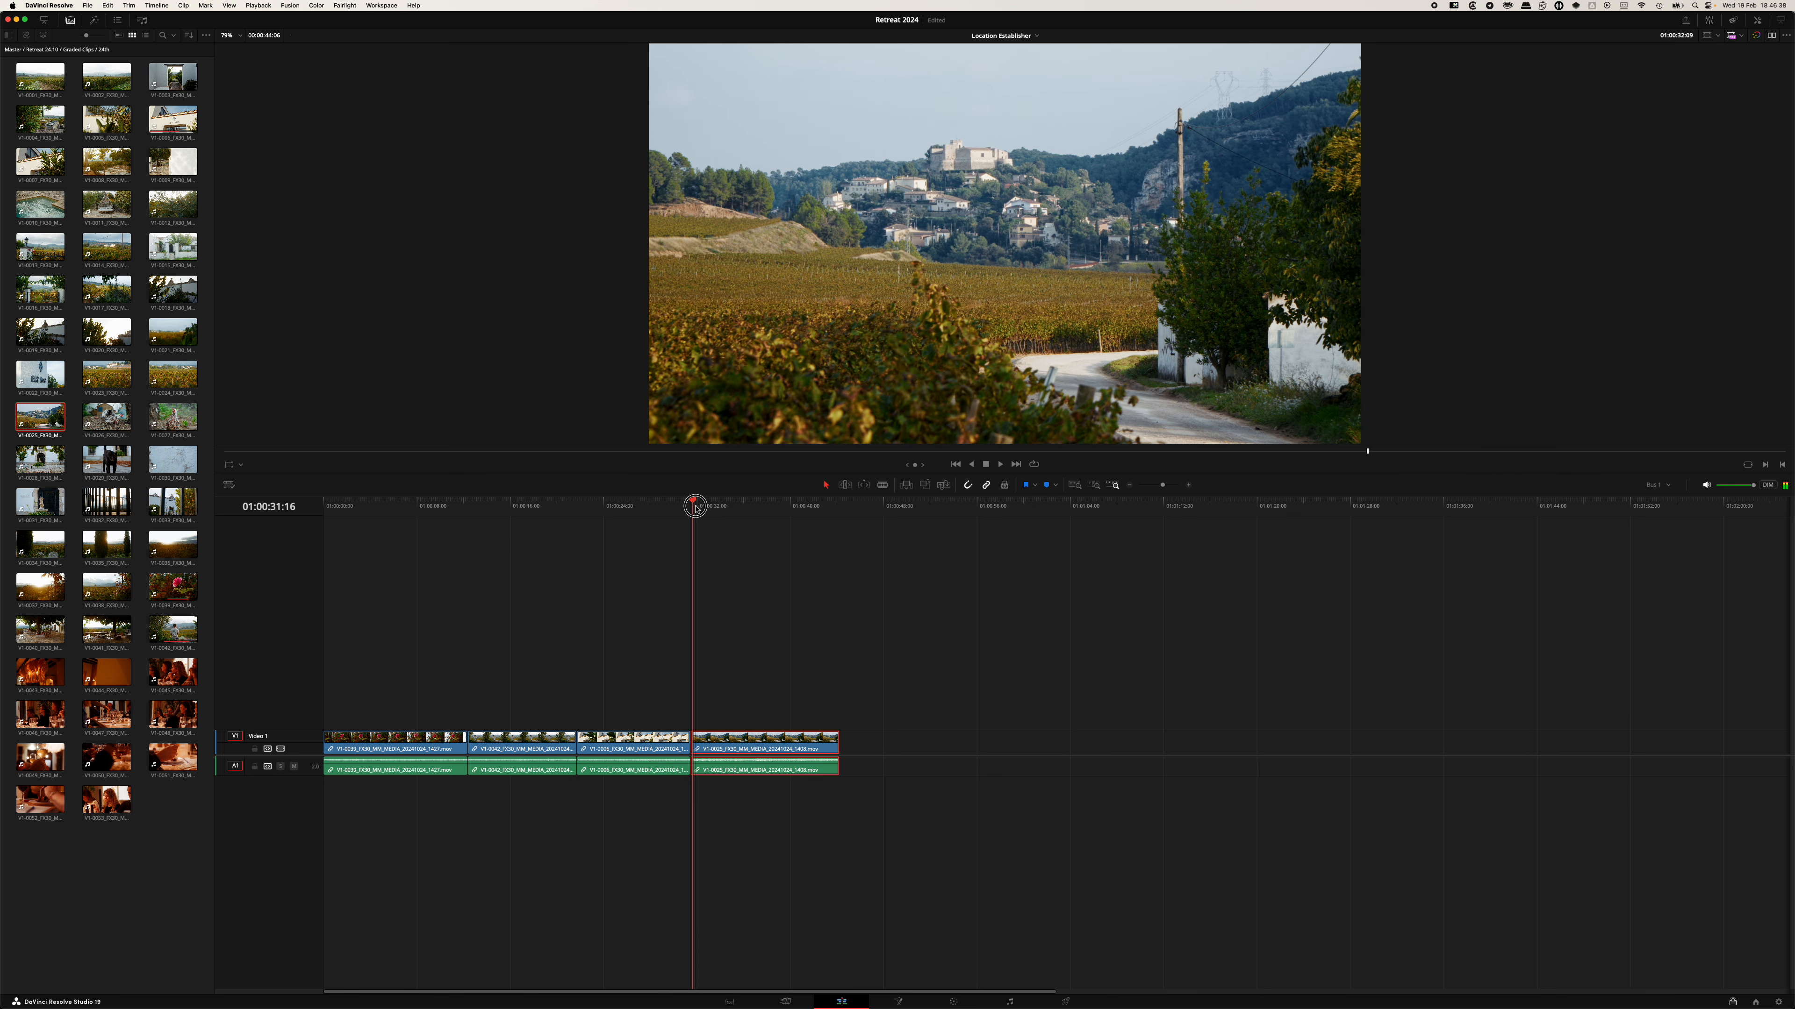
{"action": "left_click", "coordinate": [764, 709]}
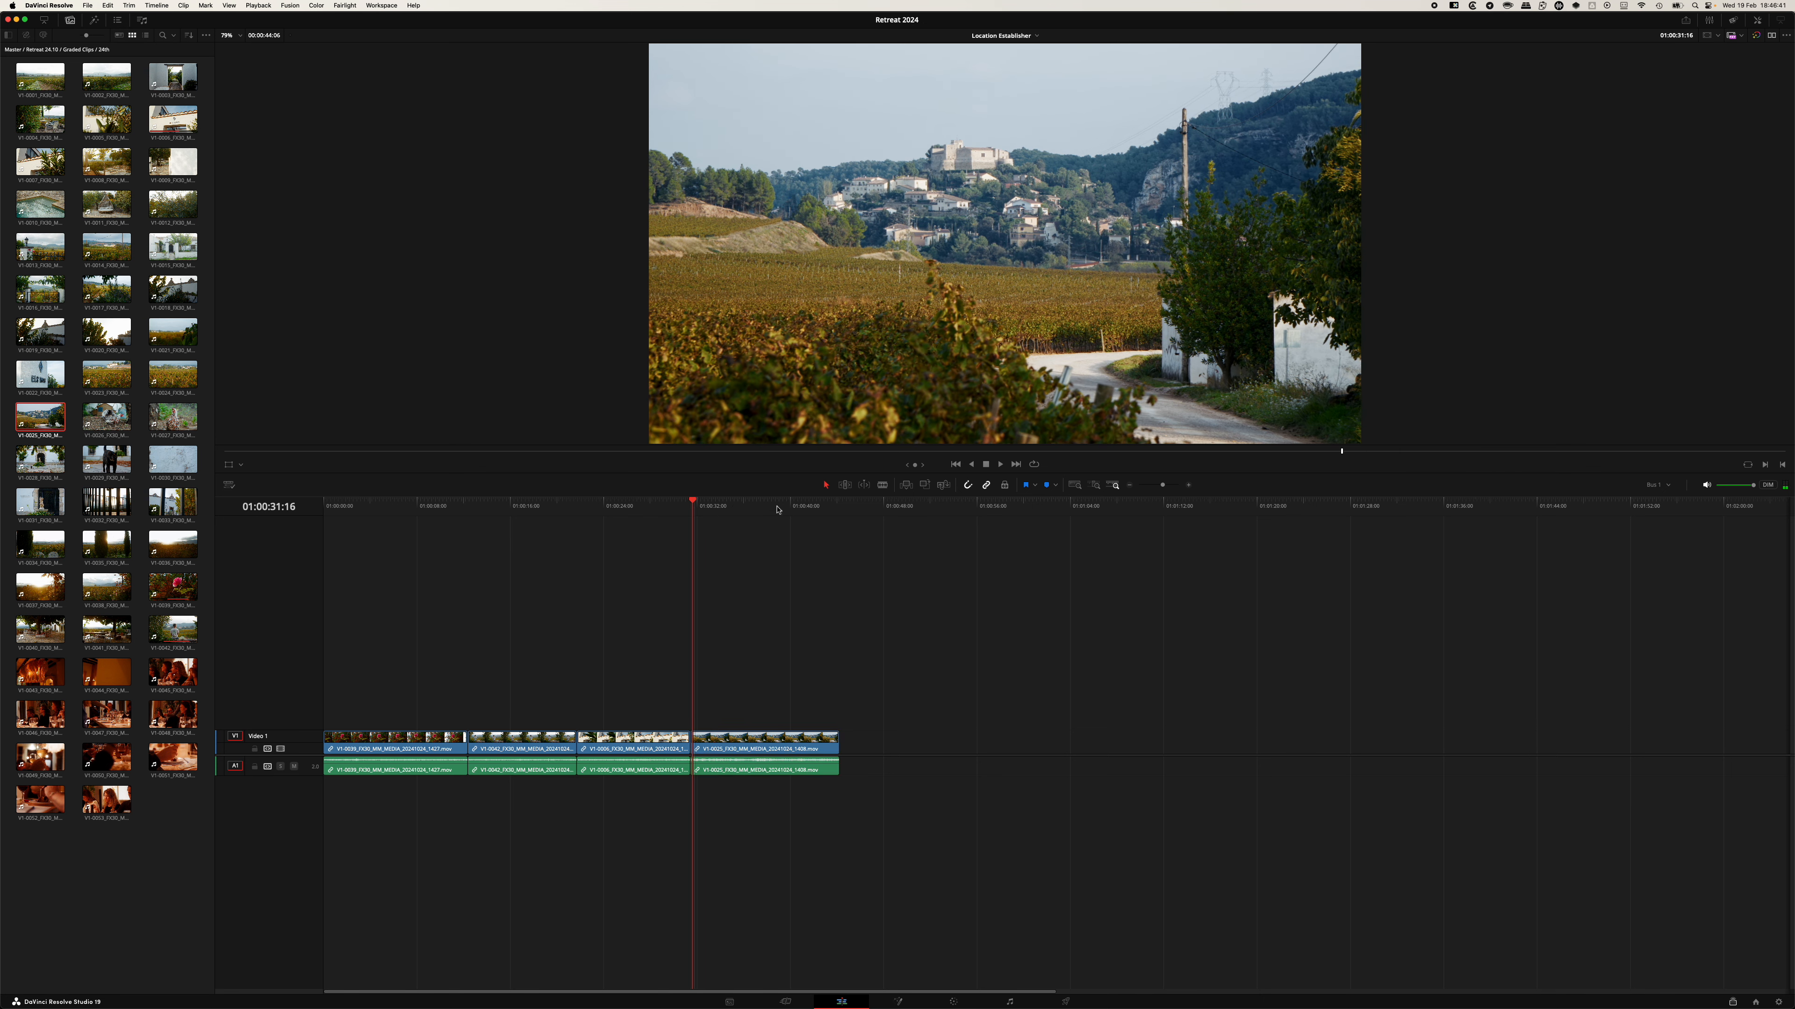
{"action": "left_click_drag", "start_coordinate": [698, 501], "coordinate": [735, 506]}
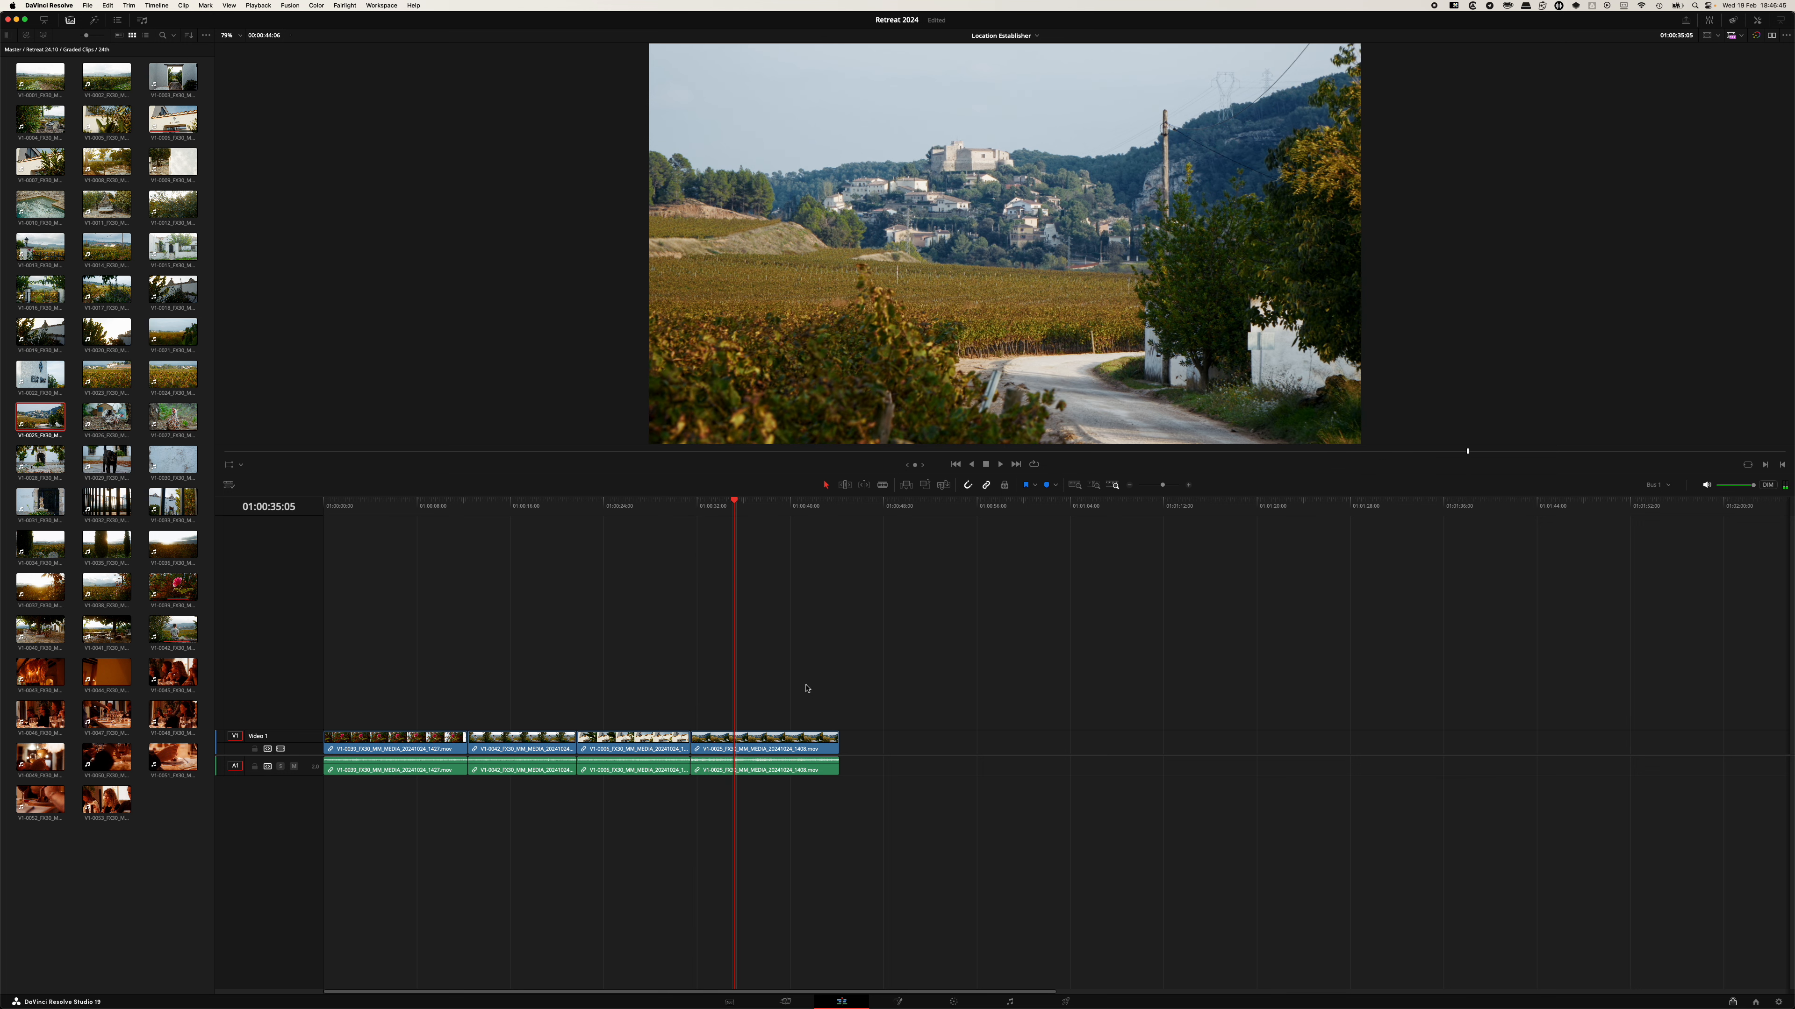
{"action": "left_click_drag", "start_coordinate": [827, 705], "coordinate": [777, 805]}
{"action": "key", "text": "shift+g"}
{"action": "left_click", "coordinate": [725, 748]}
{"action": "key", "text": "shift+super+r"}
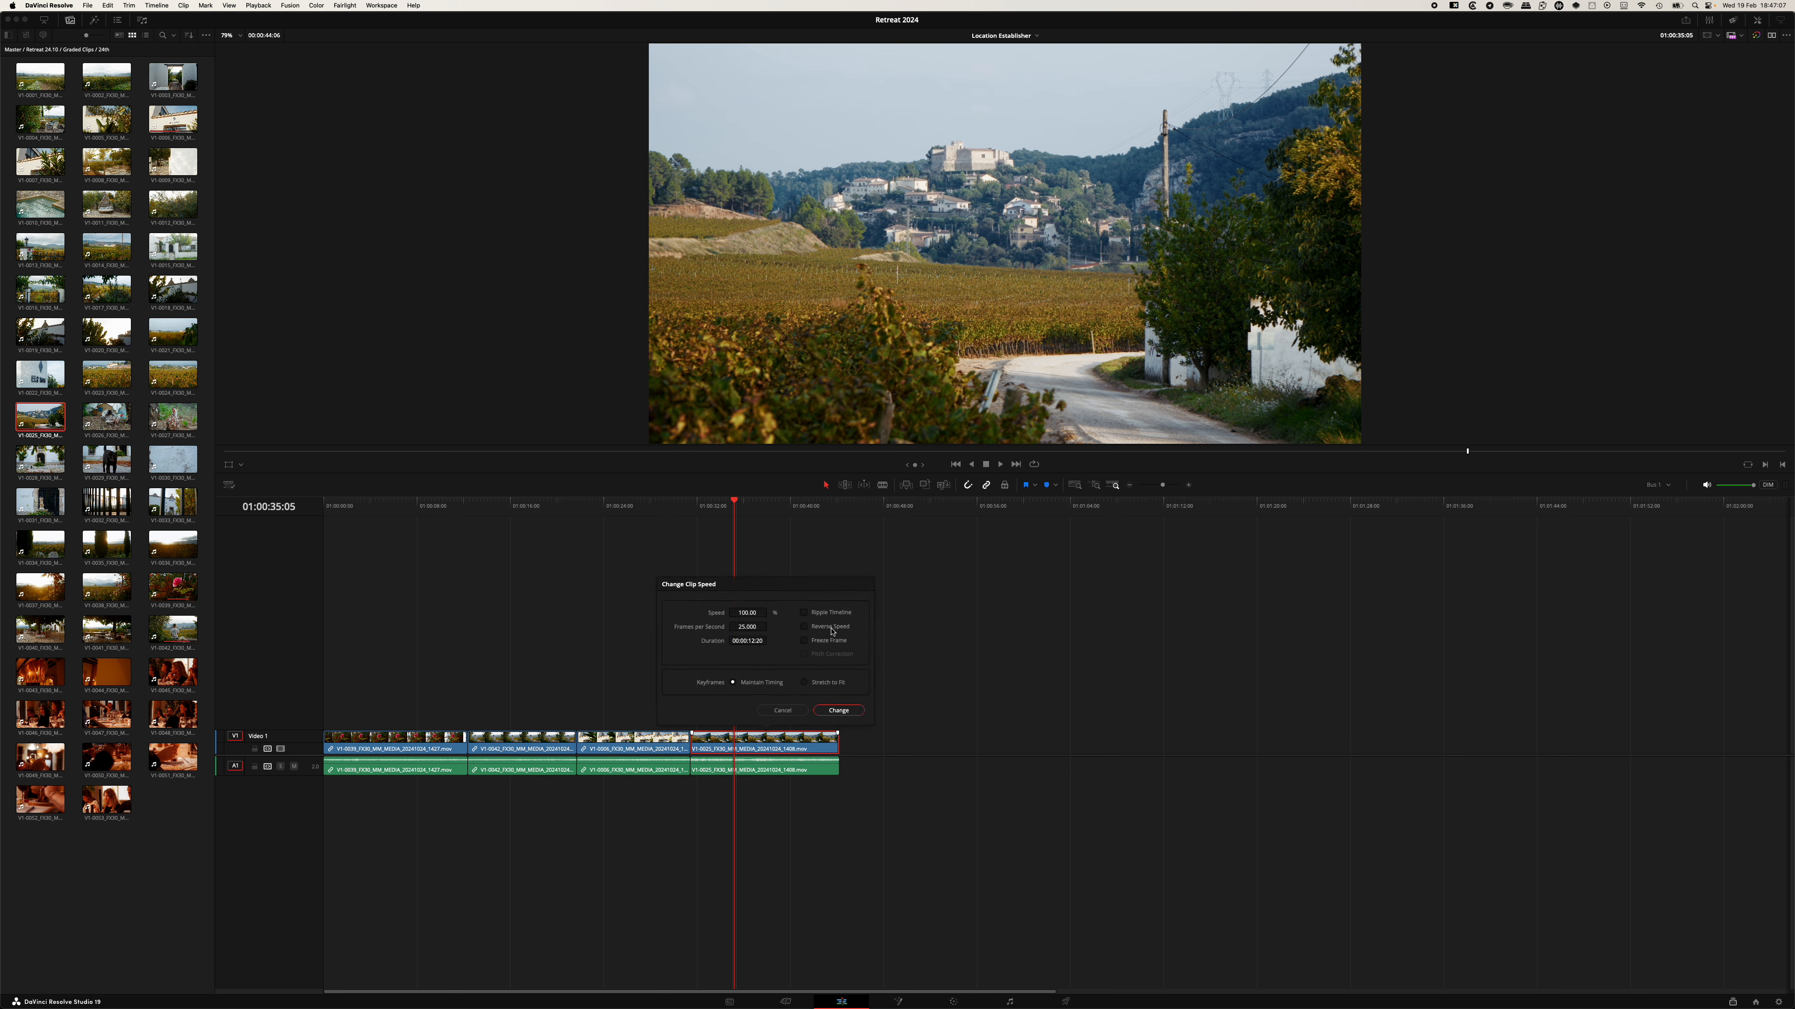
{"action": "left_click", "coordinate": [838, 710]}
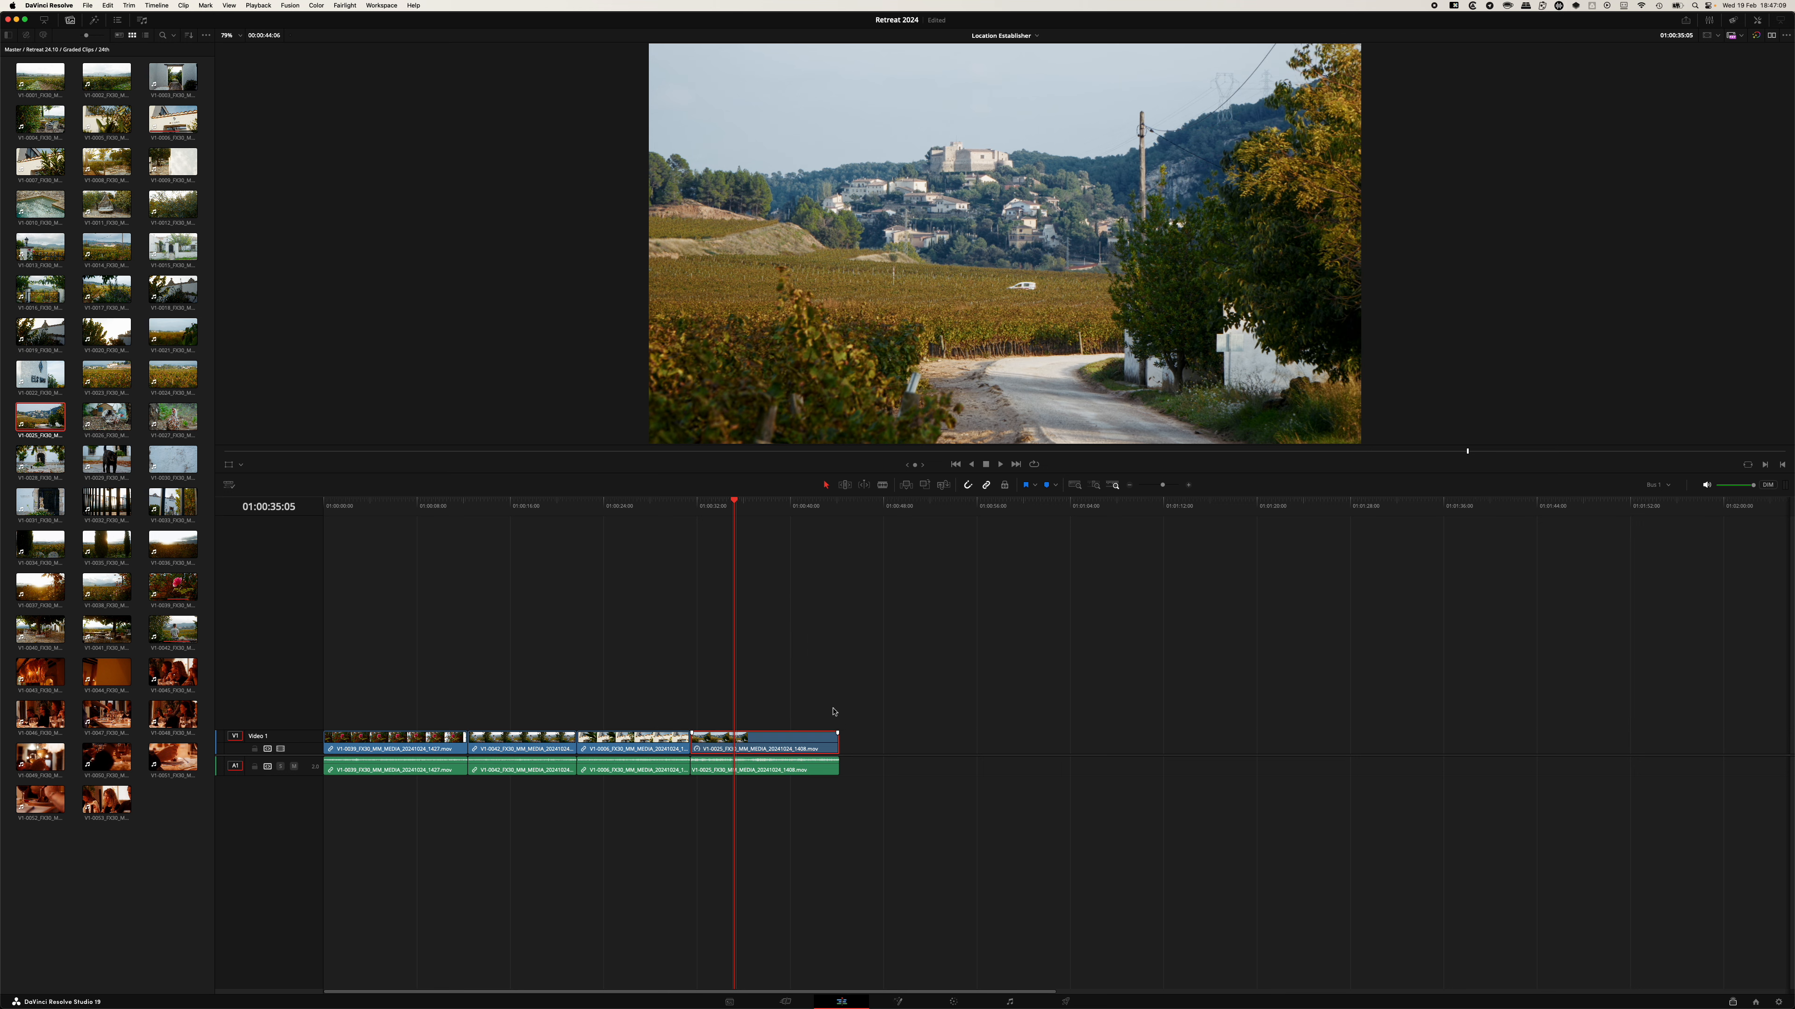
Reverse the village road clip's playback speed in the Change Clip Speed dialog.
{"action": "left_click", "coordinate": [701, 505]}
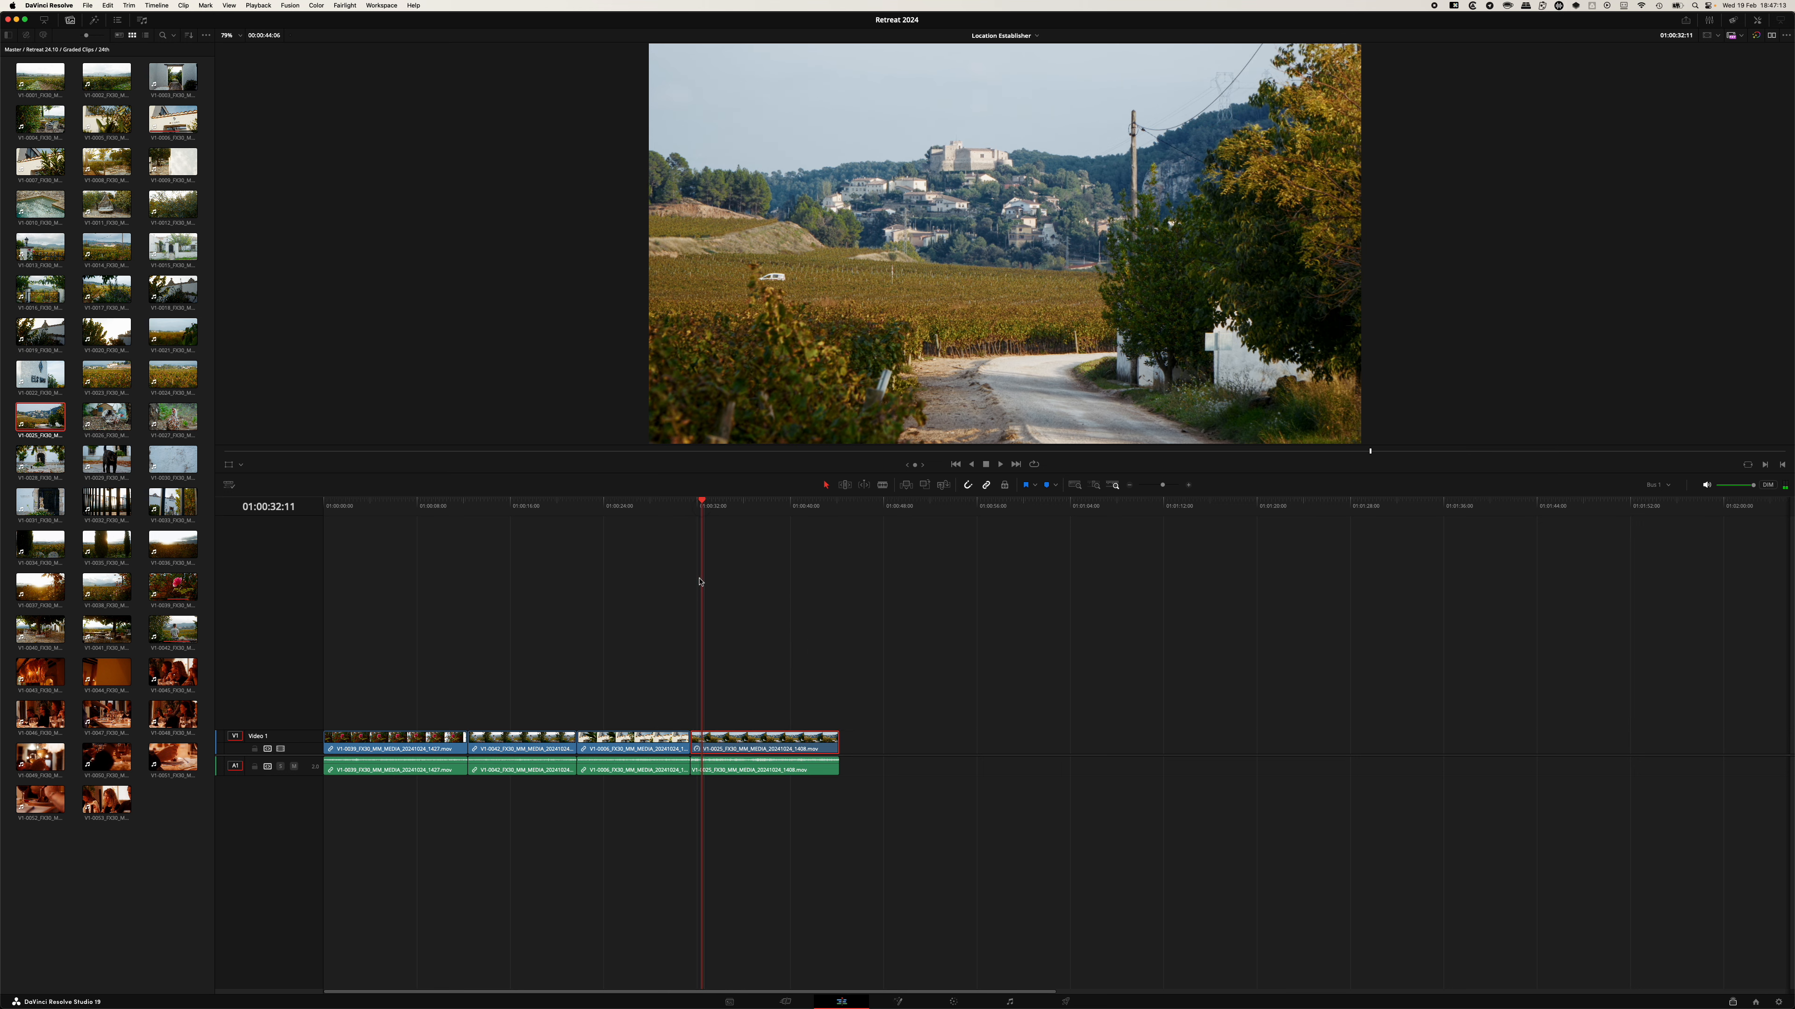
{"action": "left_click_drag", "start_coordinate": [701, 506], "coordinate": [775, 507]}
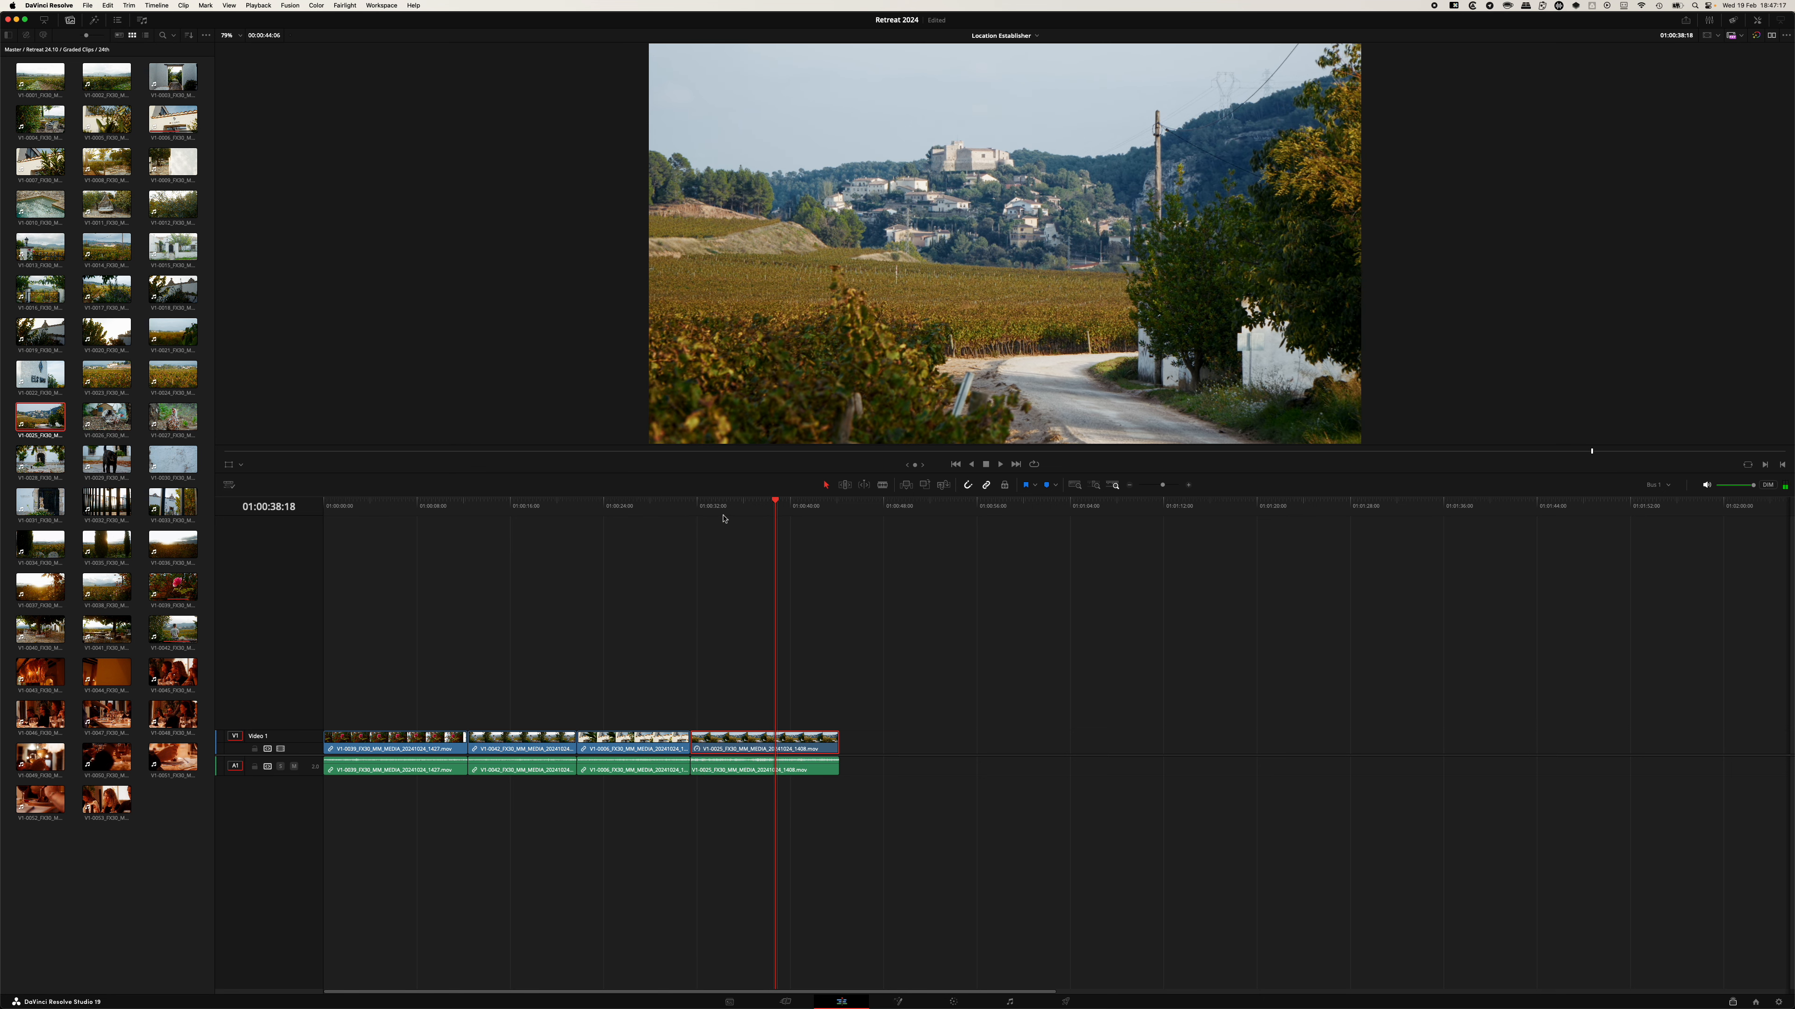
{"action": "left_click_drag", "start_coordinate": [631, 507], "coordinate": [704, 509]}
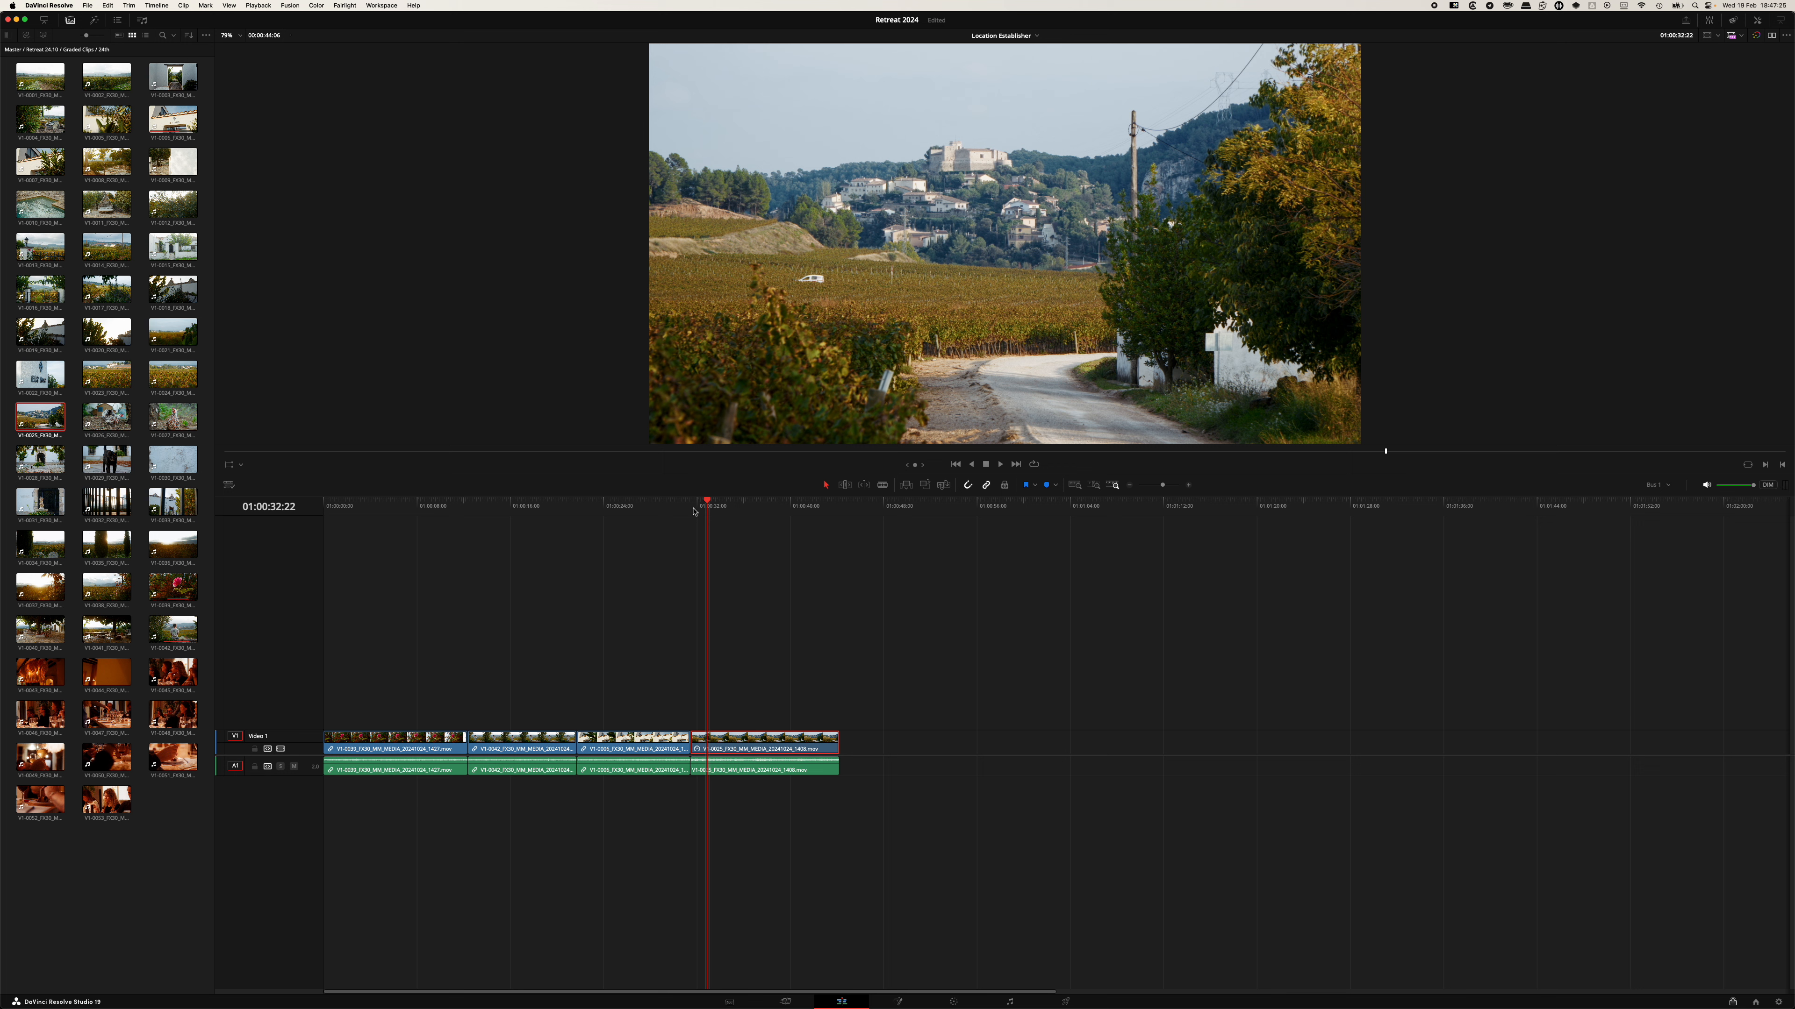
{"action": "left_click", "coordinate": [693, 510]}
{"action": "left_click_drag", "start_coordinate": [693, 510], "coordinate": [735, 511]}
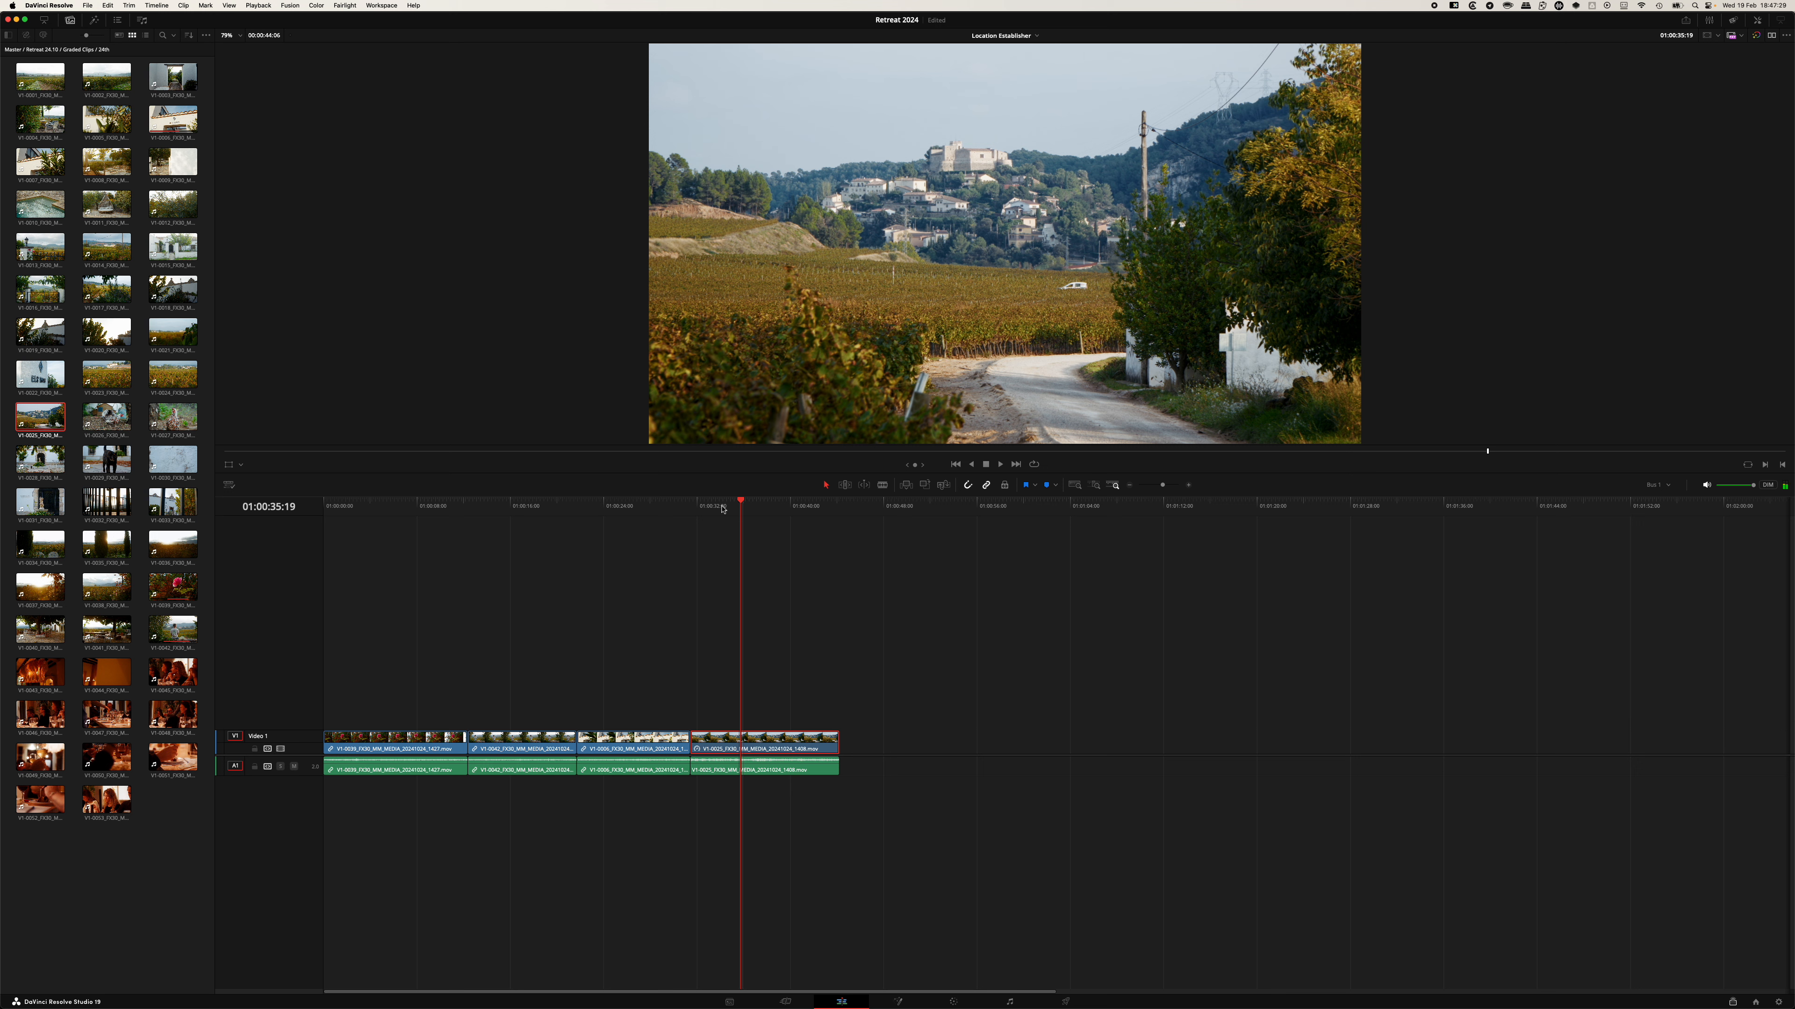
{"action": "key", "text": "shift+super+r"}
{"action": "left_click", "coordinate": [828, 628]}
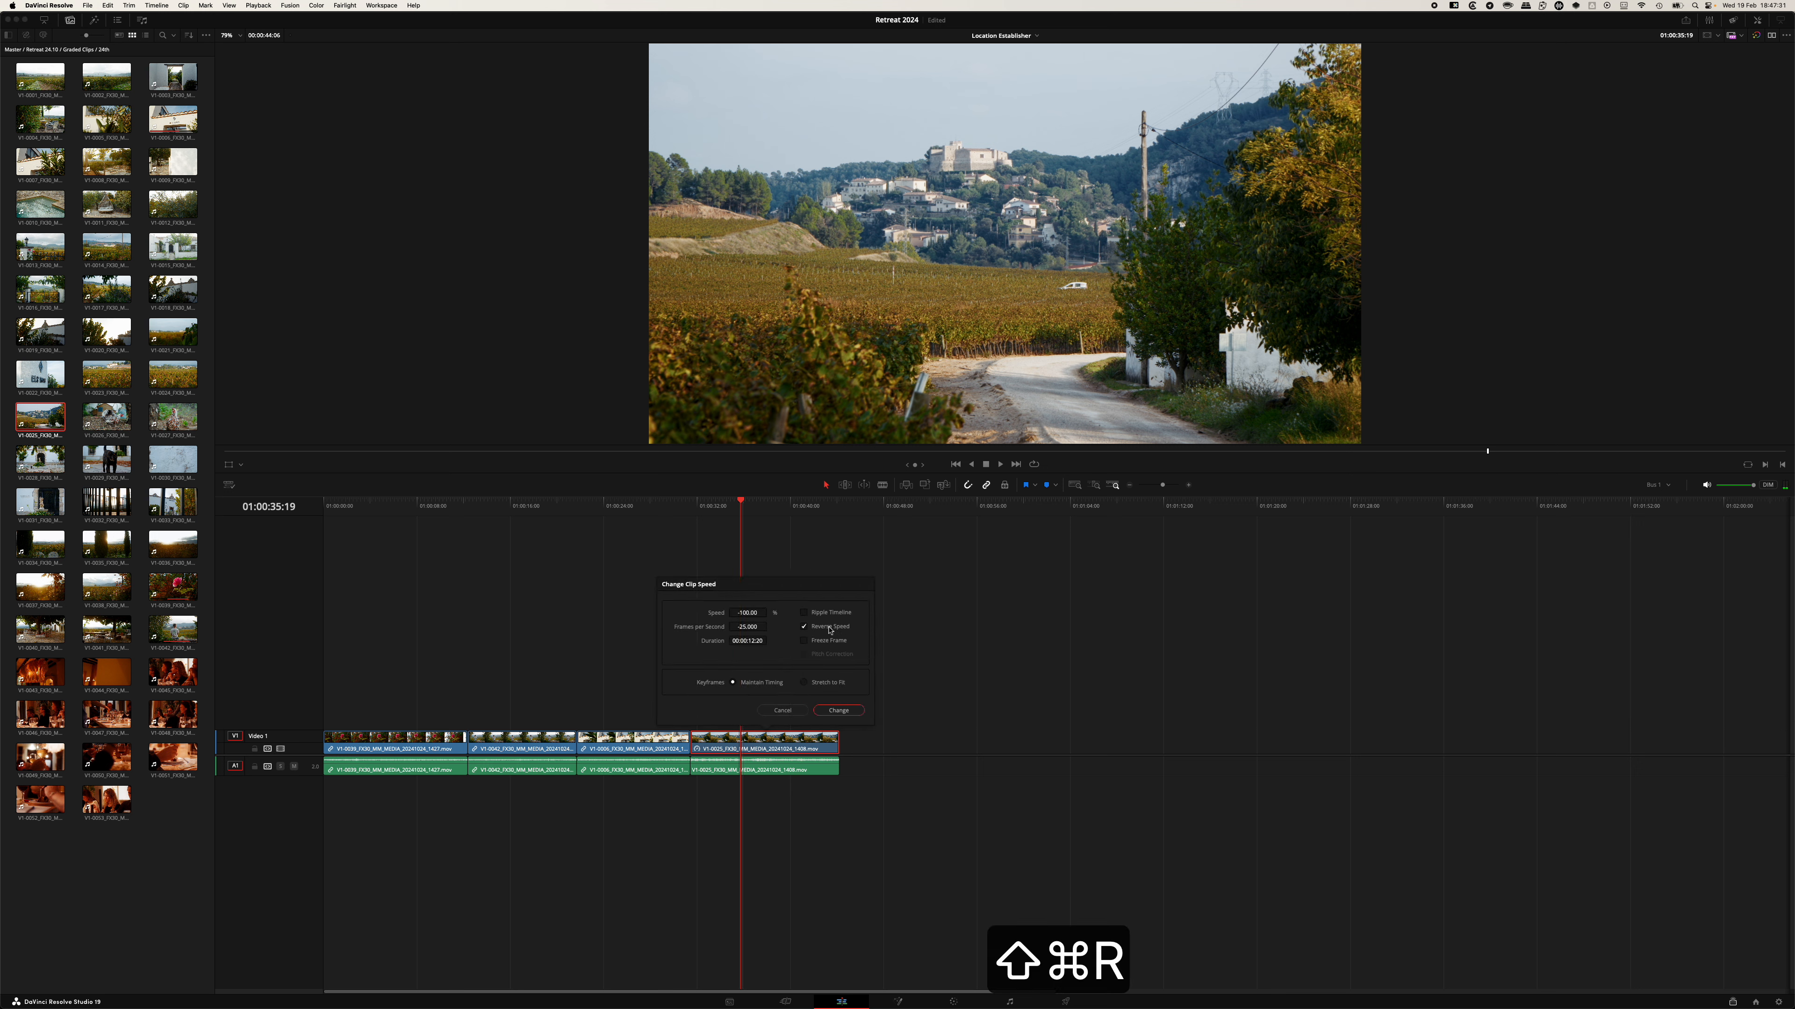
{"action": "left_click", "coordinate": [839, 711]}
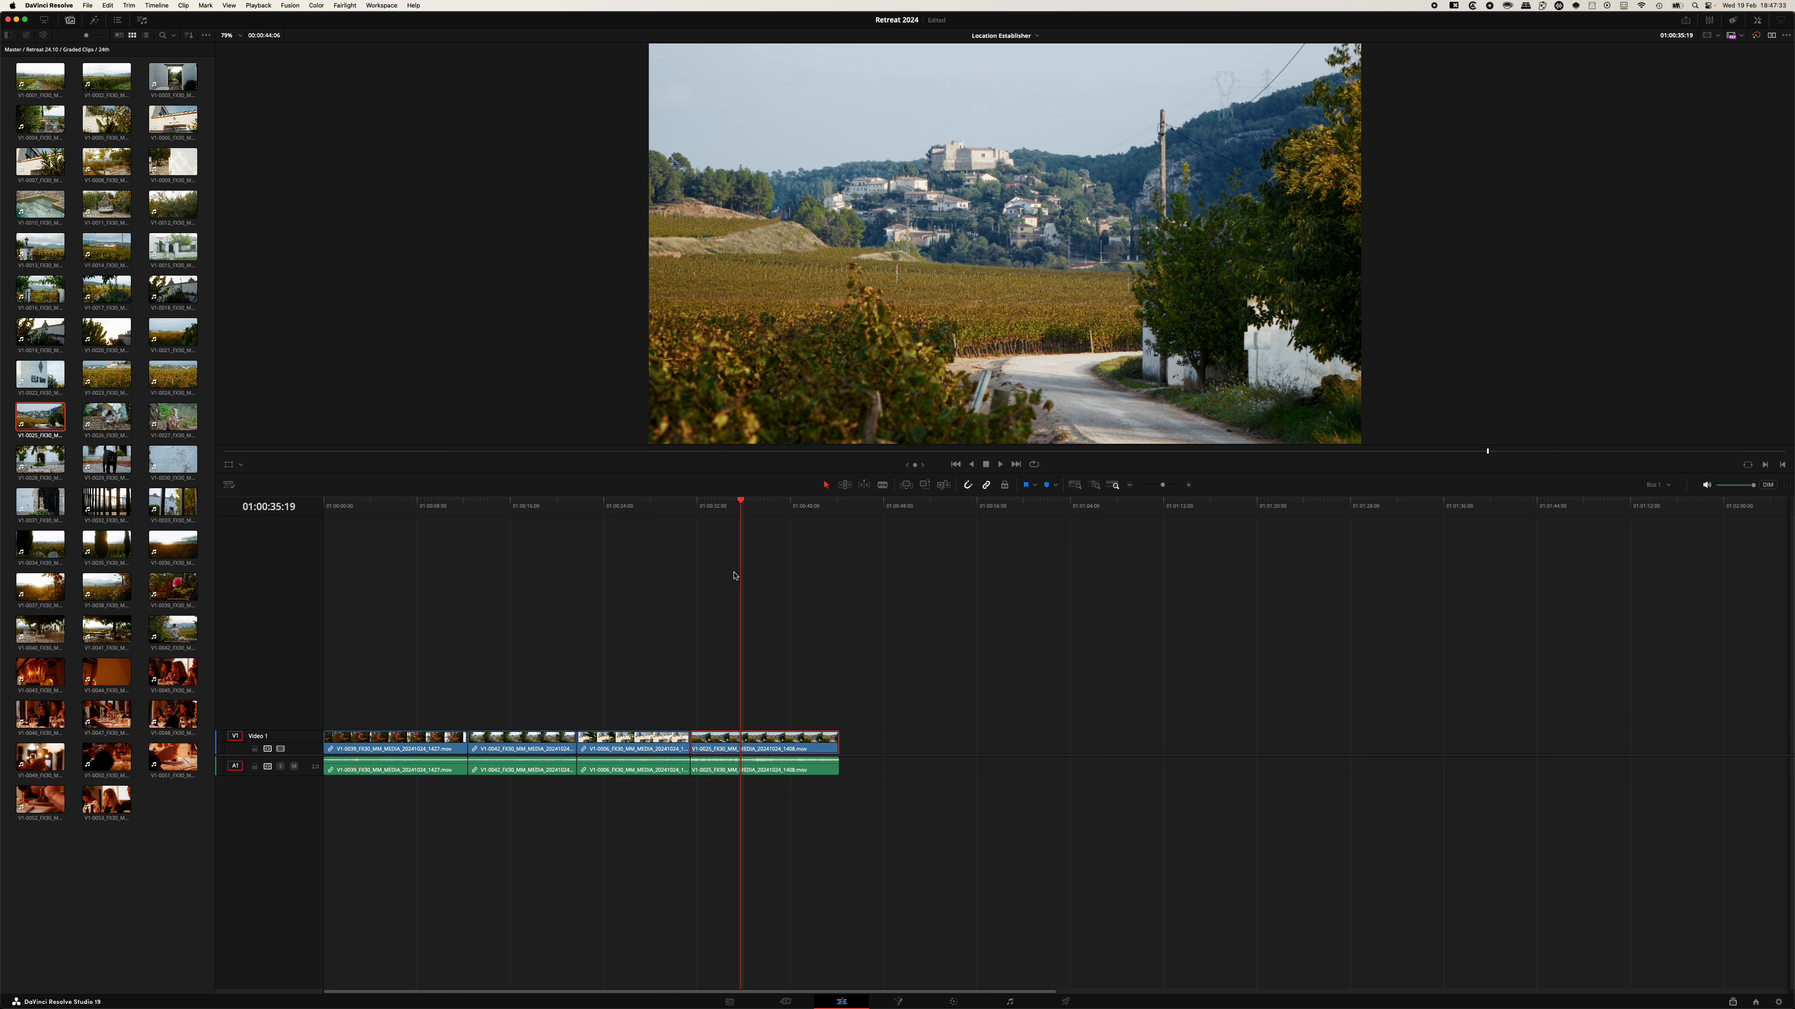
Open the Deliver page and set the render format to MP4.
{"action": "left_click_drag", "start_coordinate": [740, 503], "coordinate": [839, 503]}
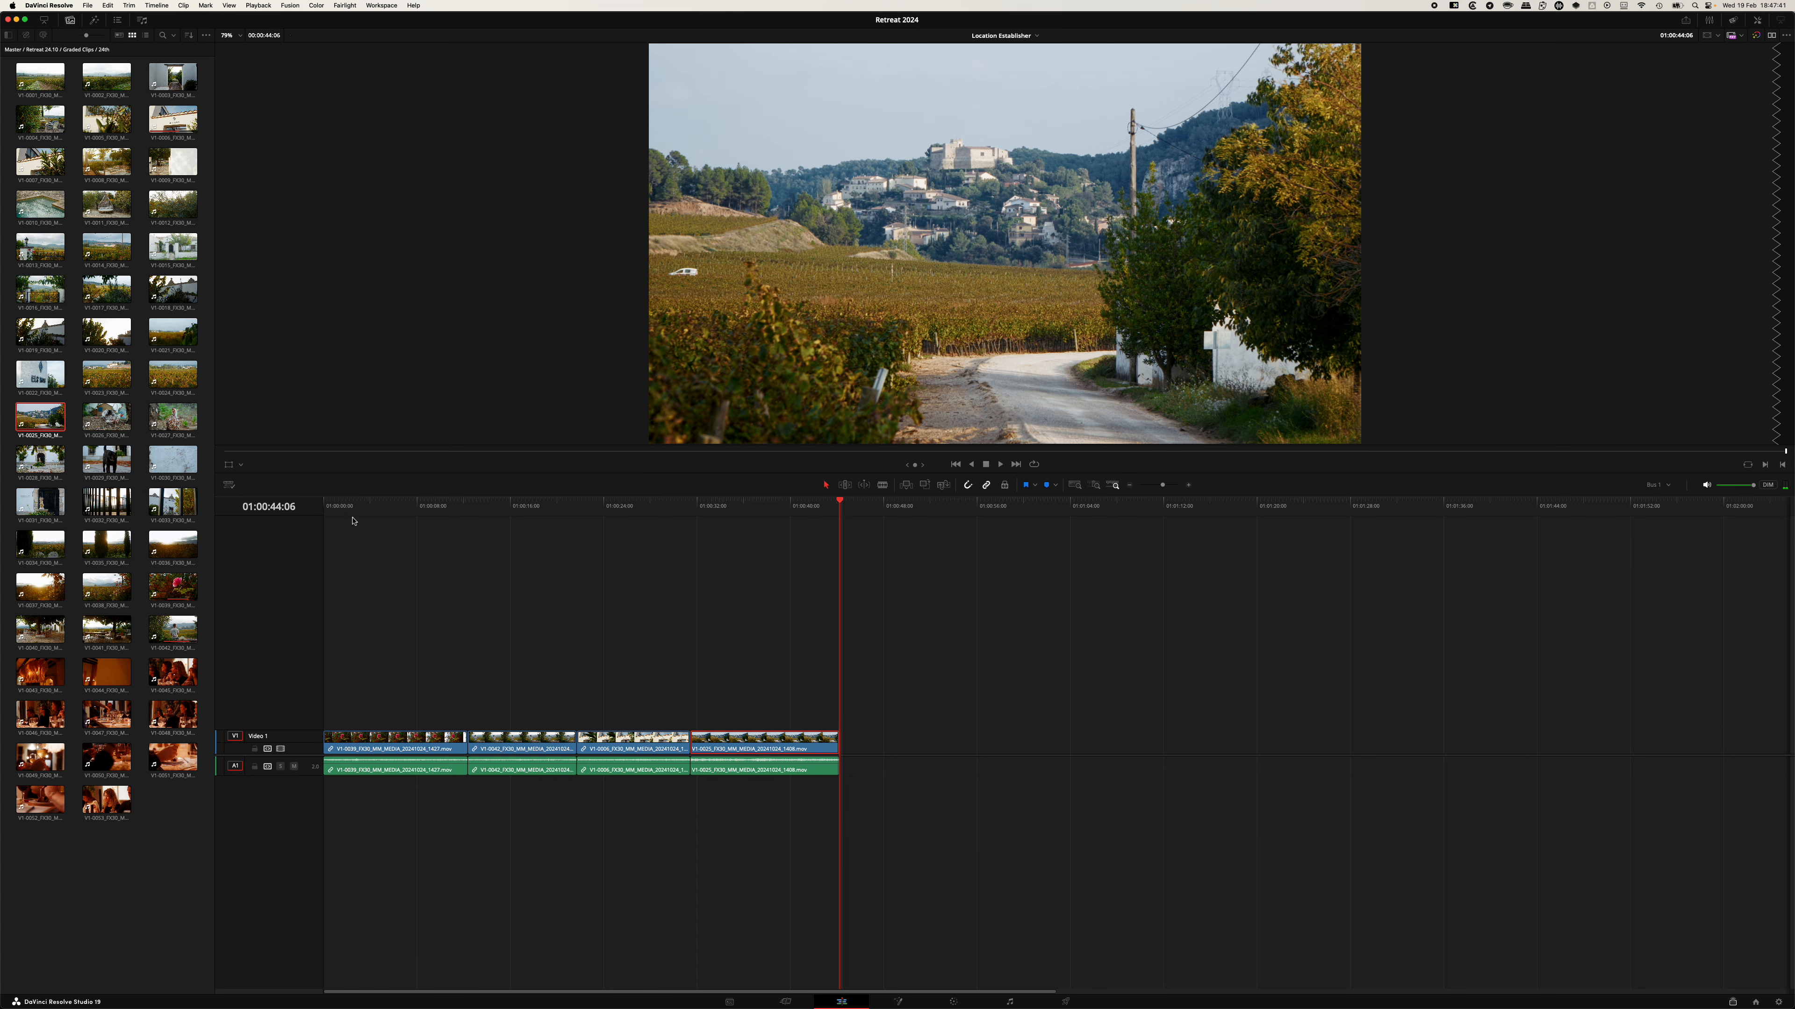
{"action": "left_click", "coordinate": [960, 675]}
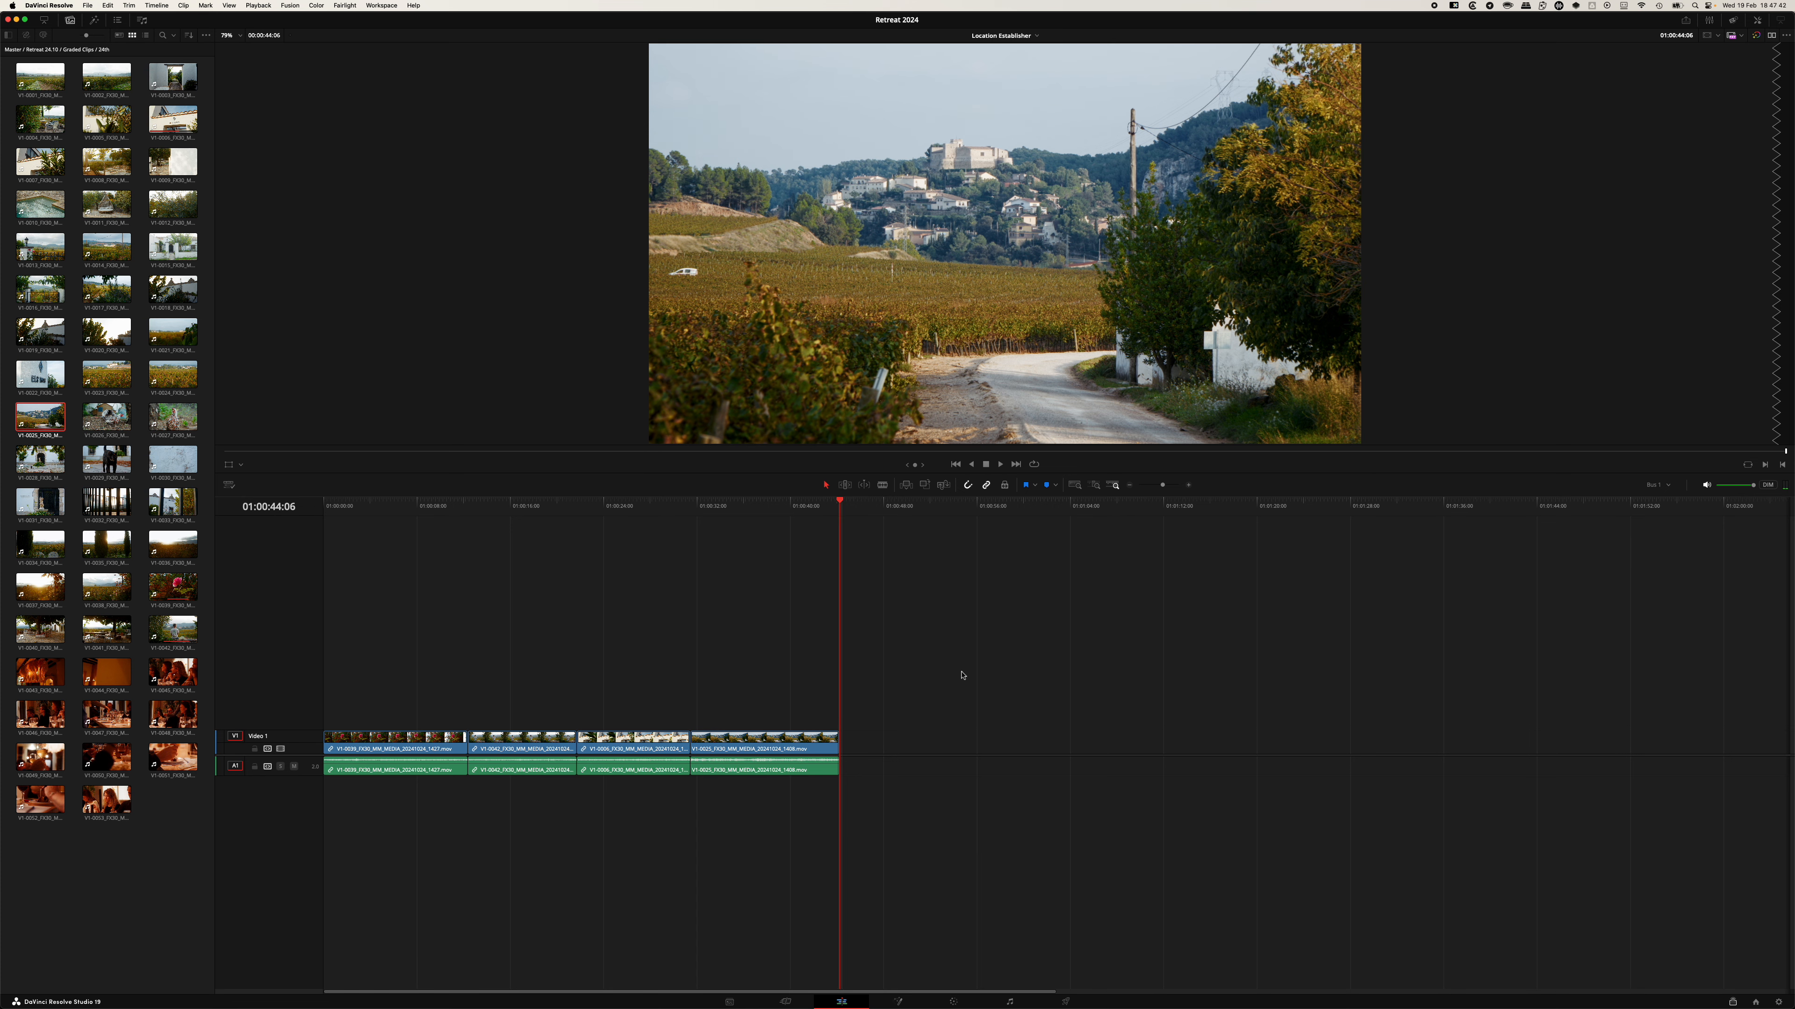
{"action": "left_click", "coordinate": [1066, 1002]}
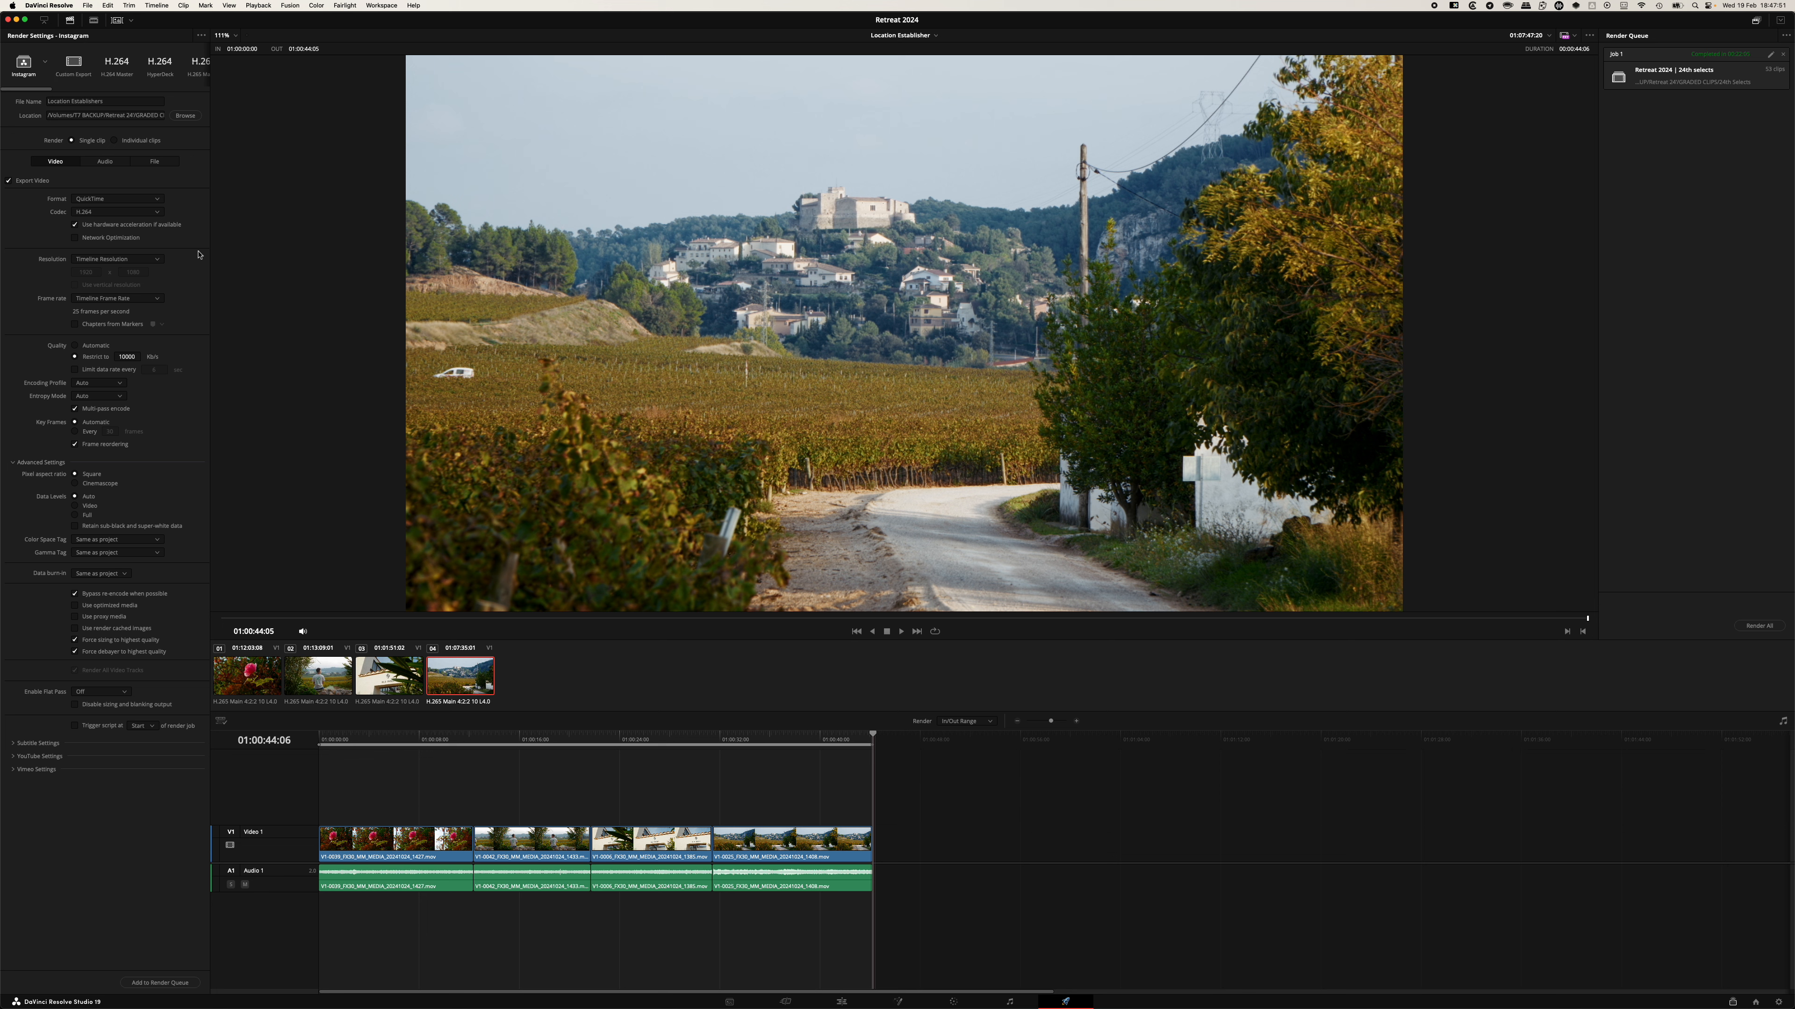
{"action": "left_click", "coordinate": [103, 200]}
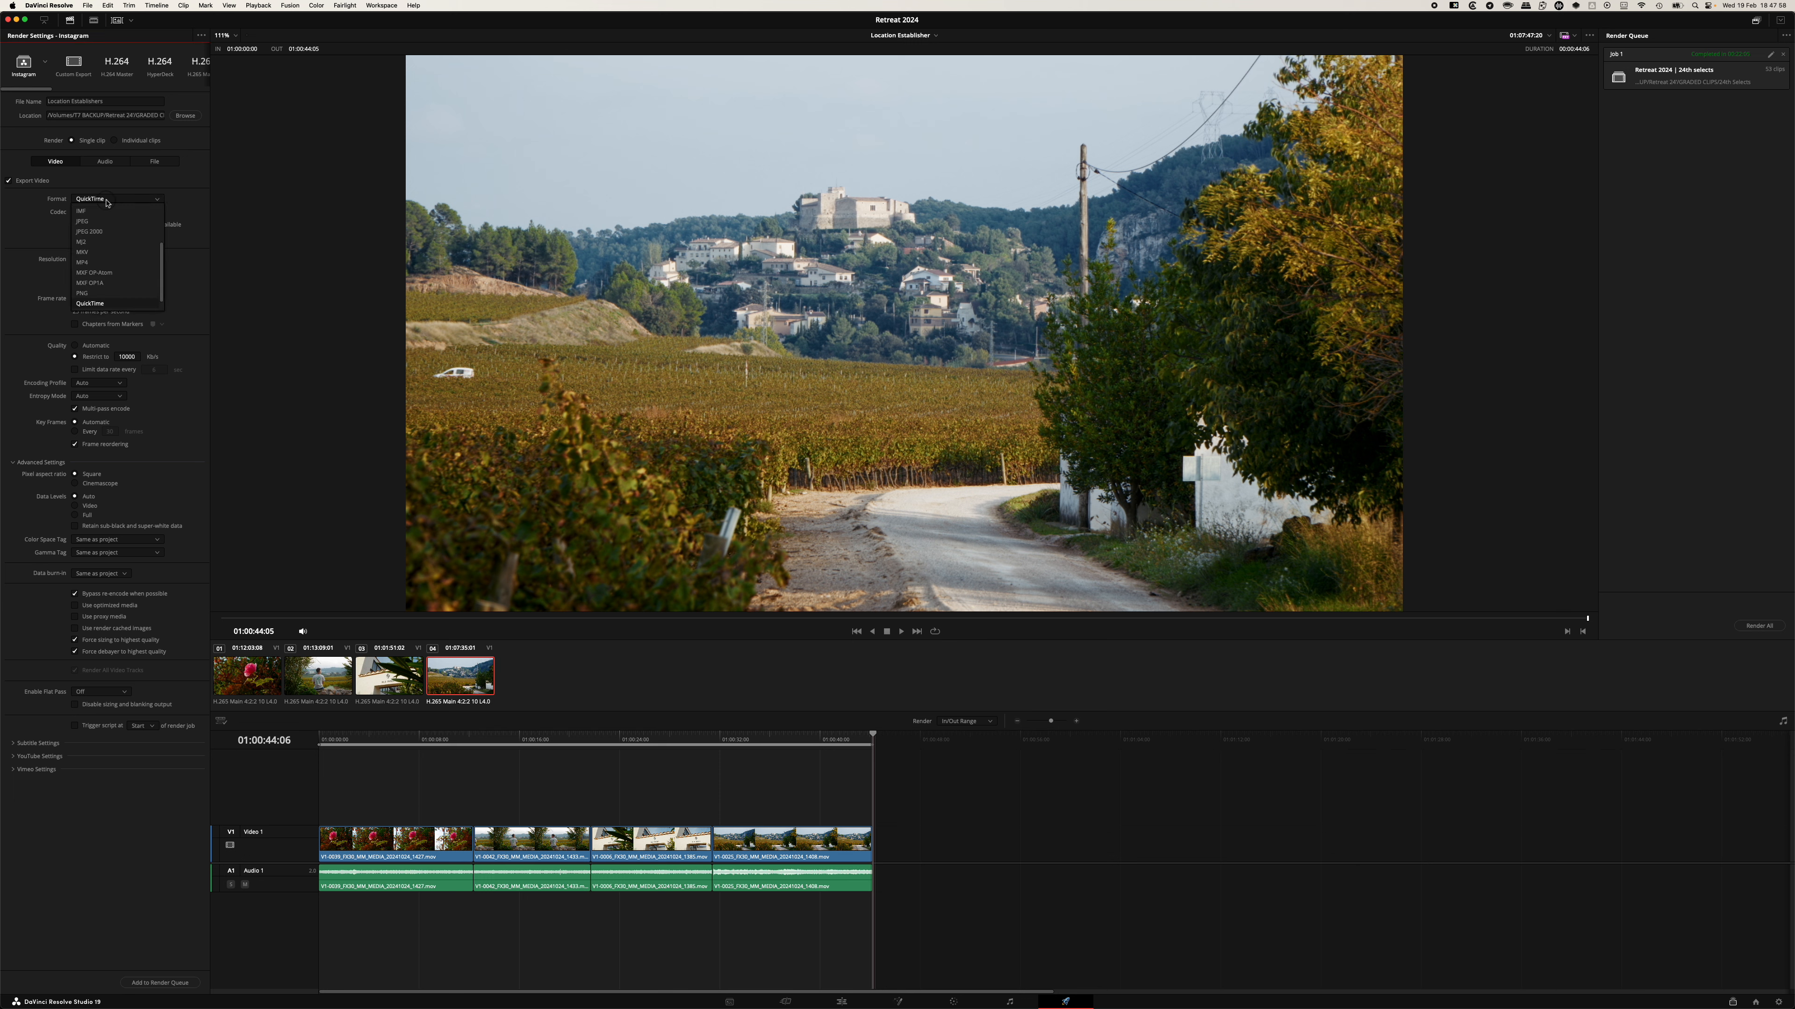
{"action": "left_click", "coordinate": [107, 263]}
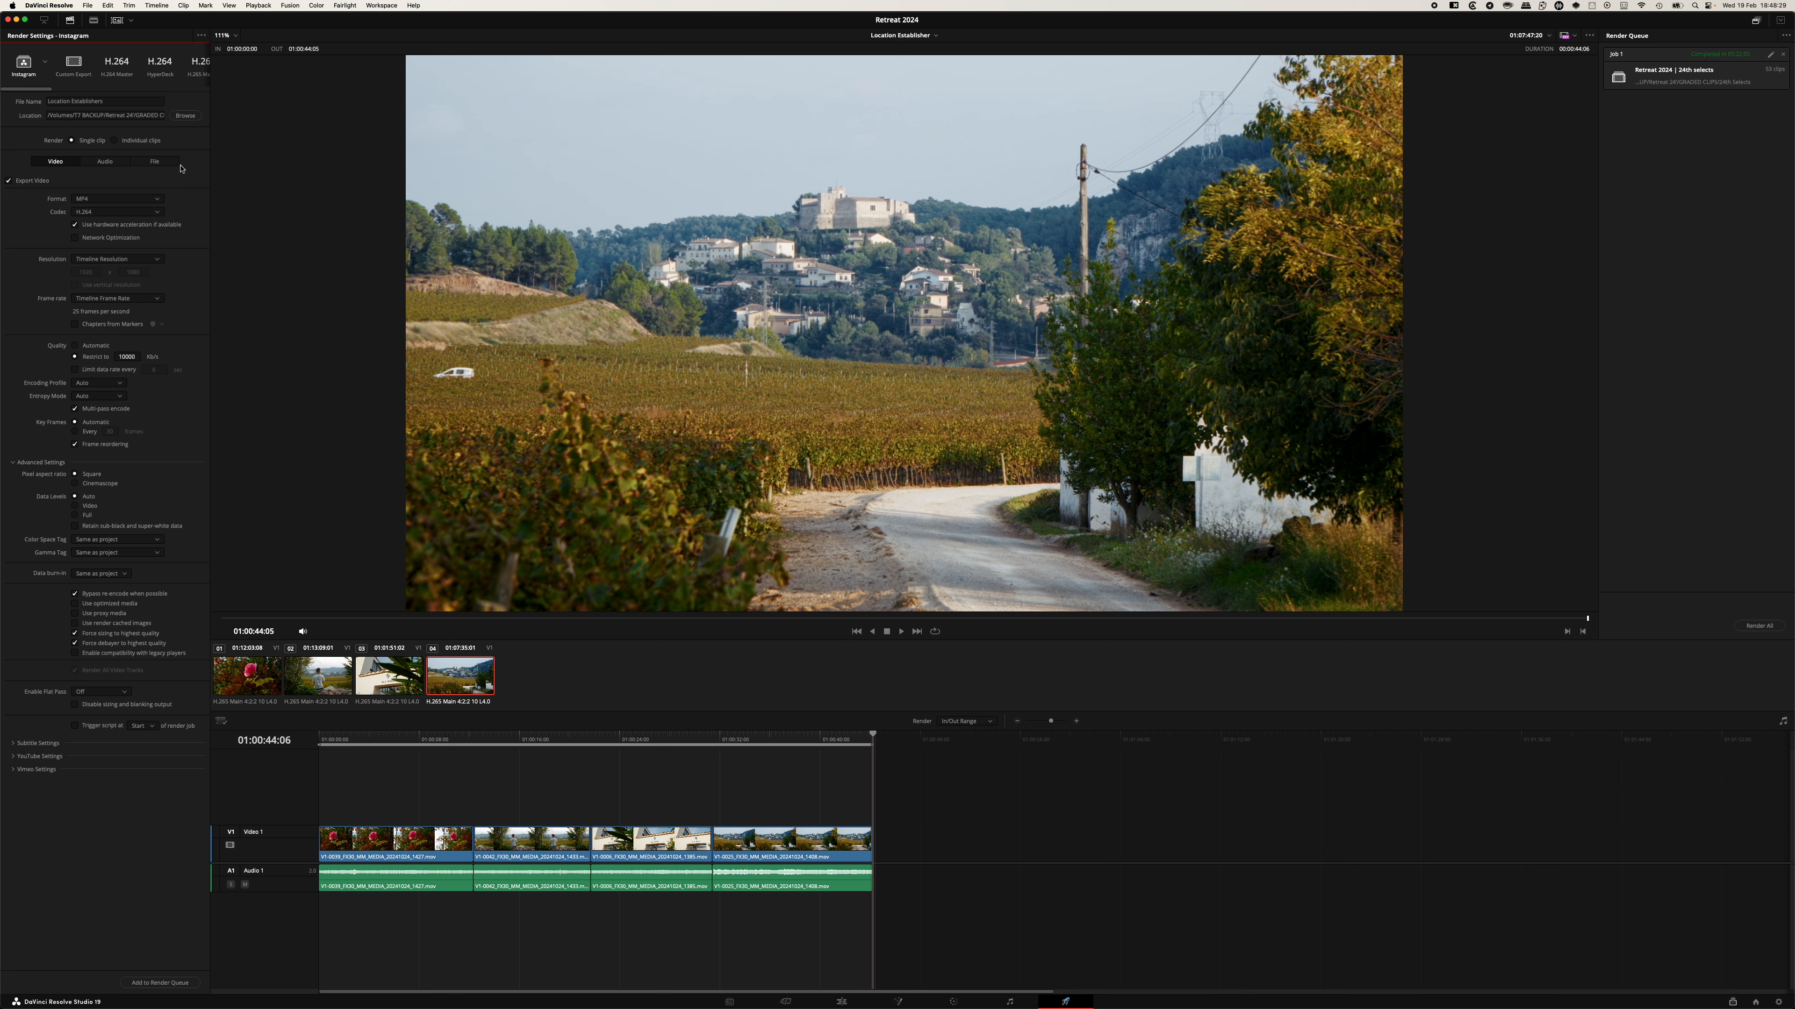
Load the Instagram render preset and set its format to MP4.
{"action": "left_click", "coordinate": [201, 36]}
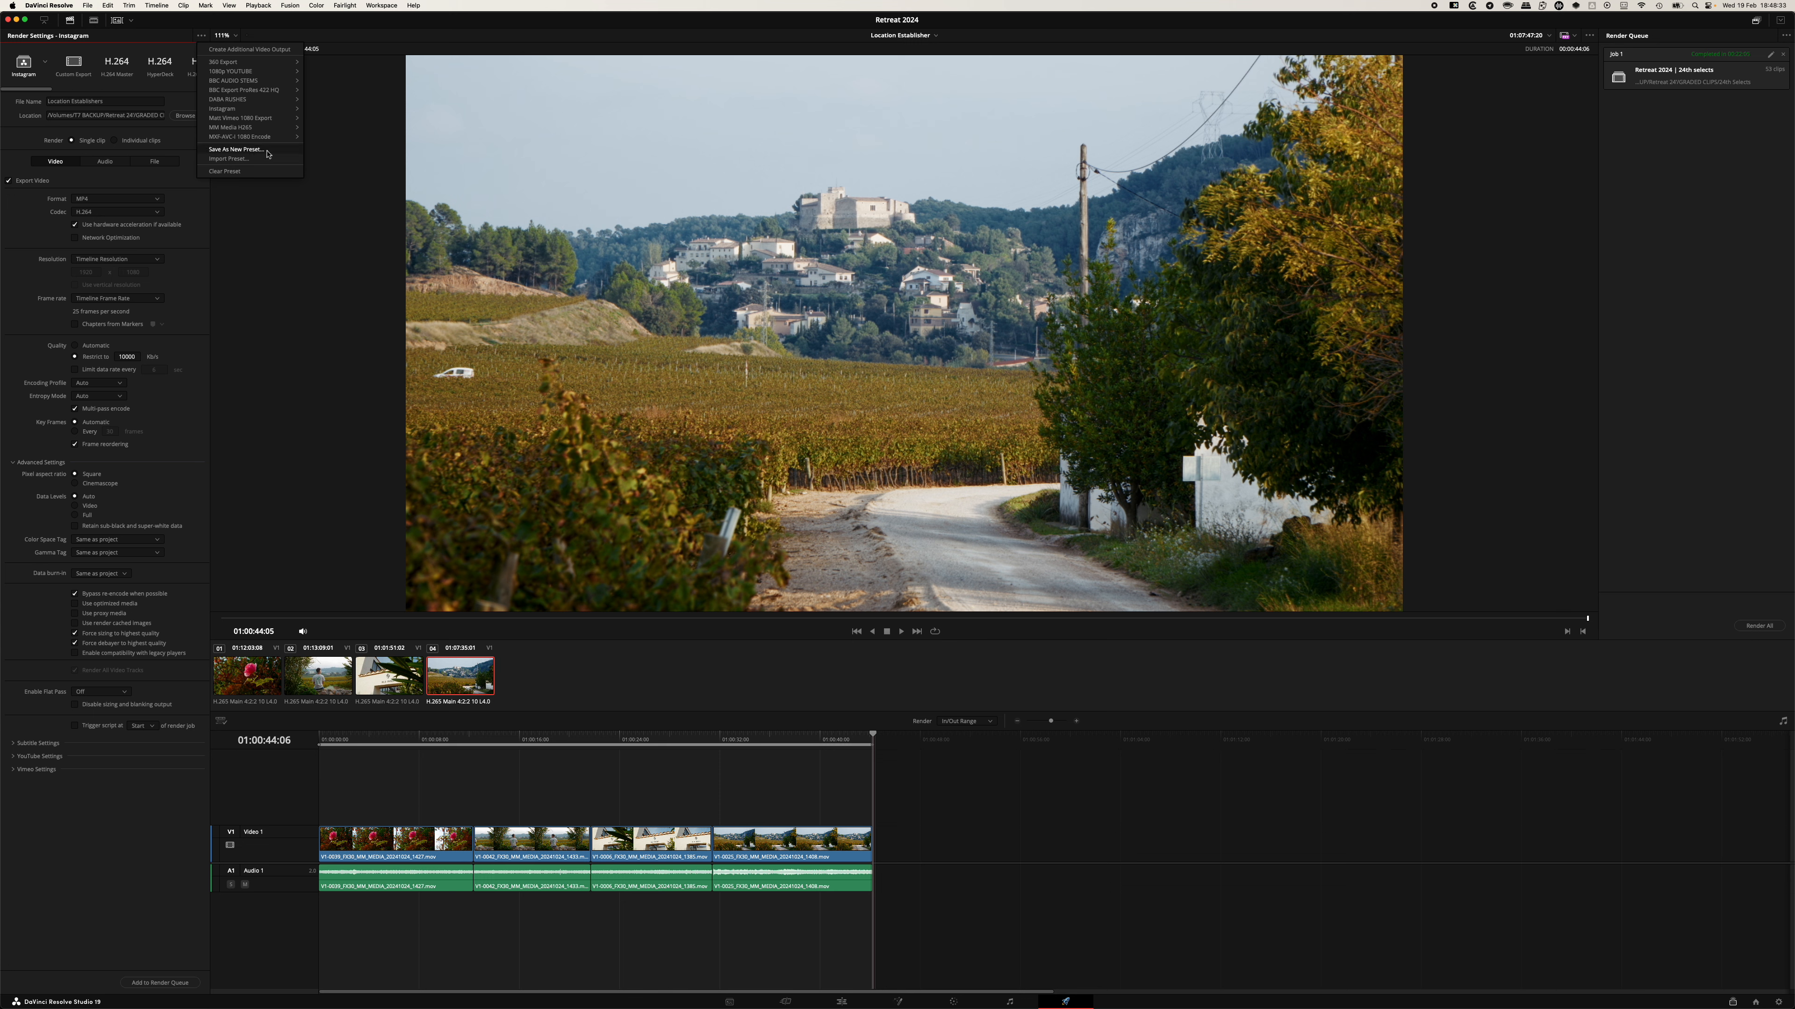
{"action": "left_click", "coordinate": [181, 38]}
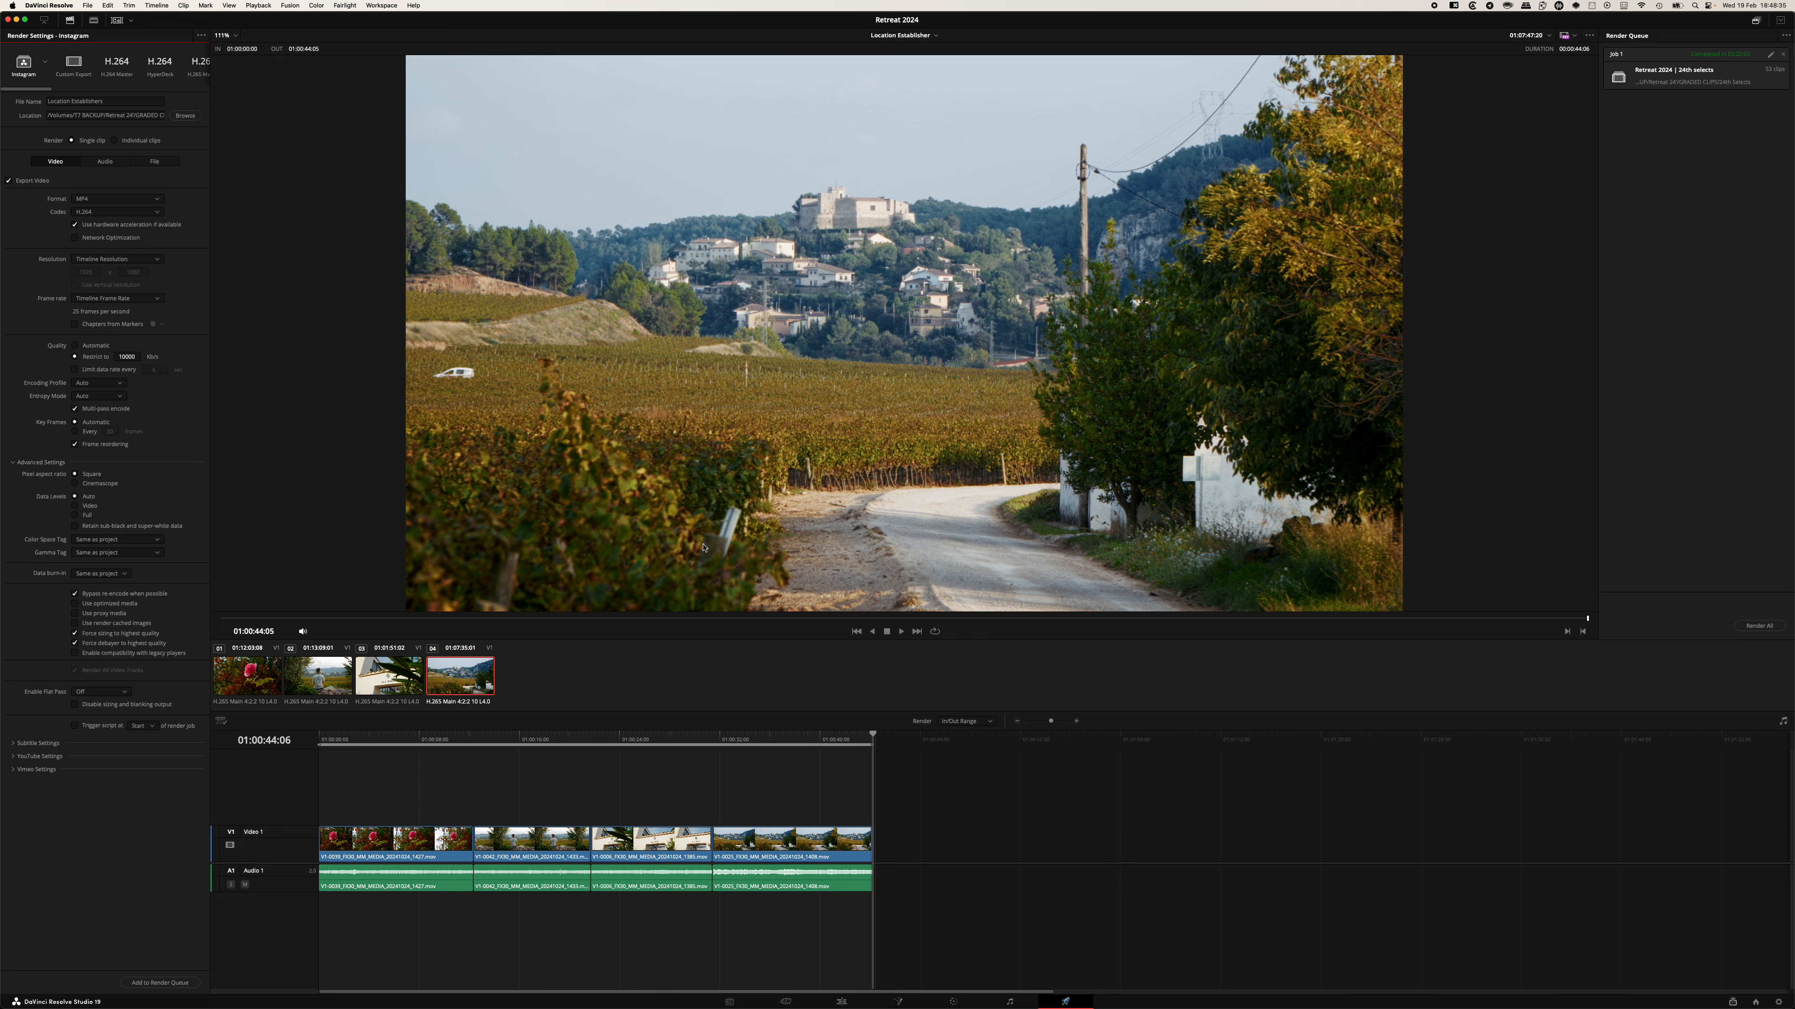
{"action": "left_click", "coordinate": [26, 69]}
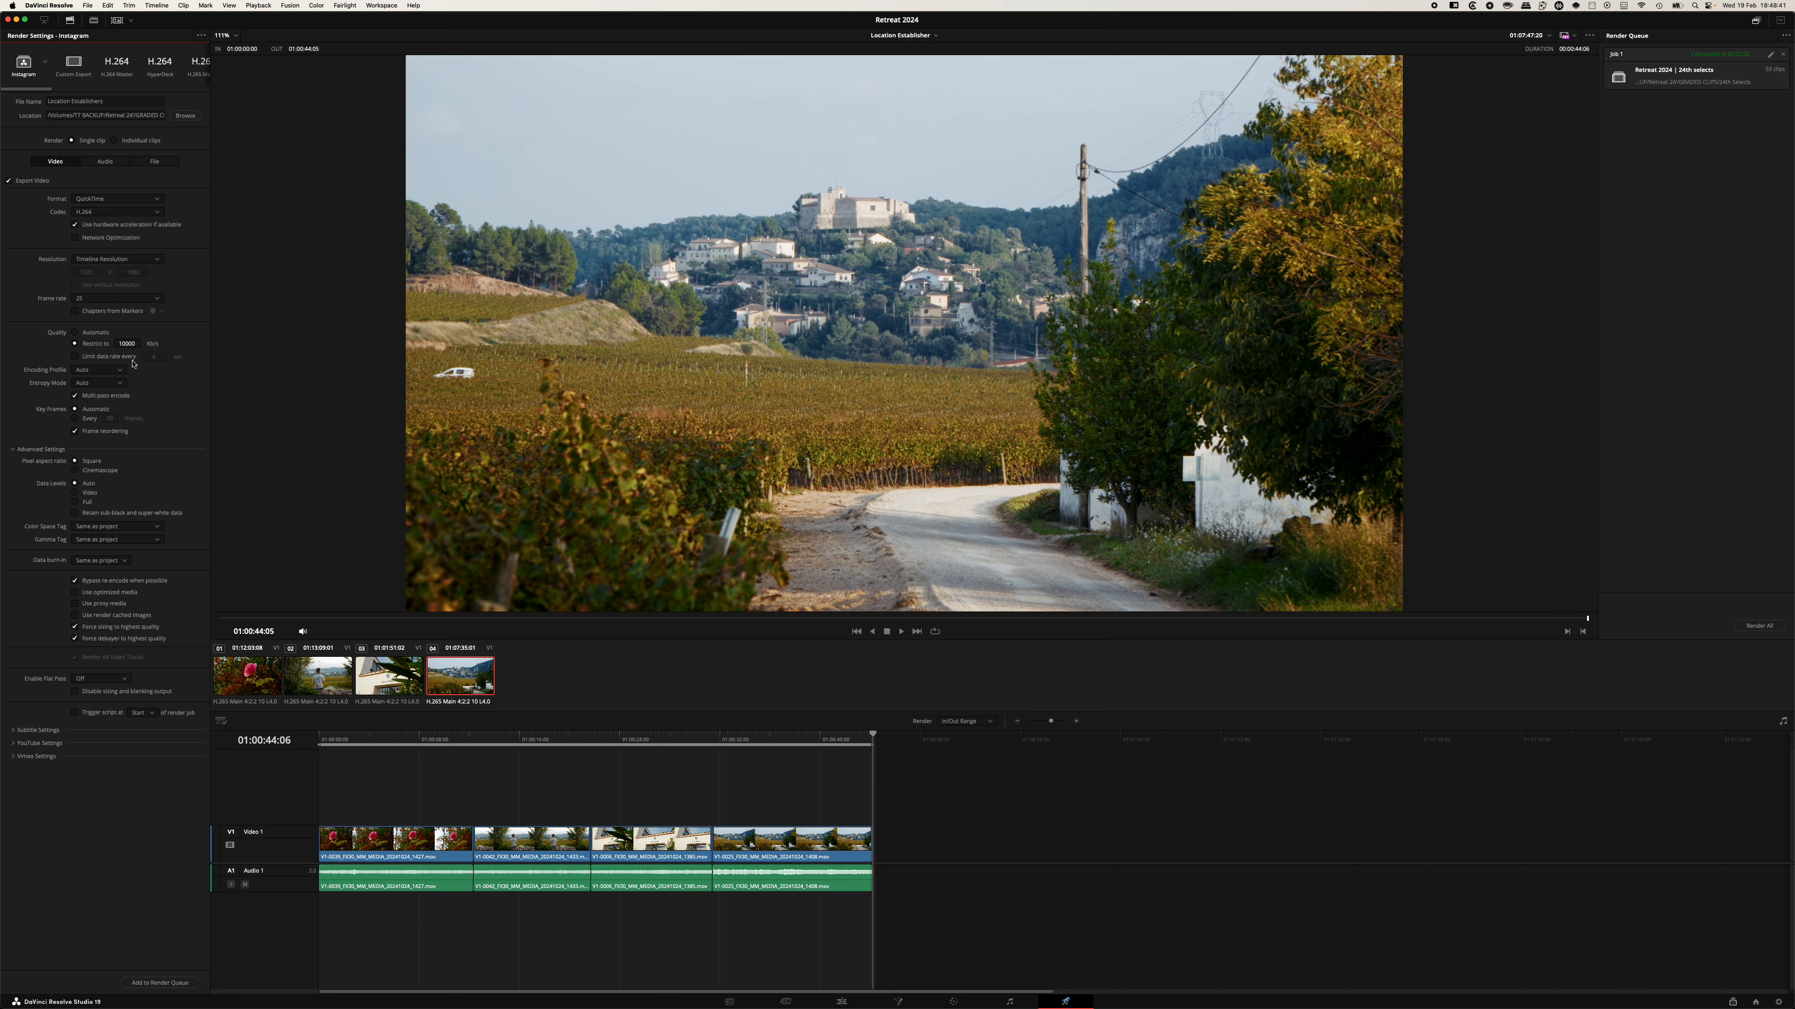
{"action": "left_click", "coordinate": [112, 201]}
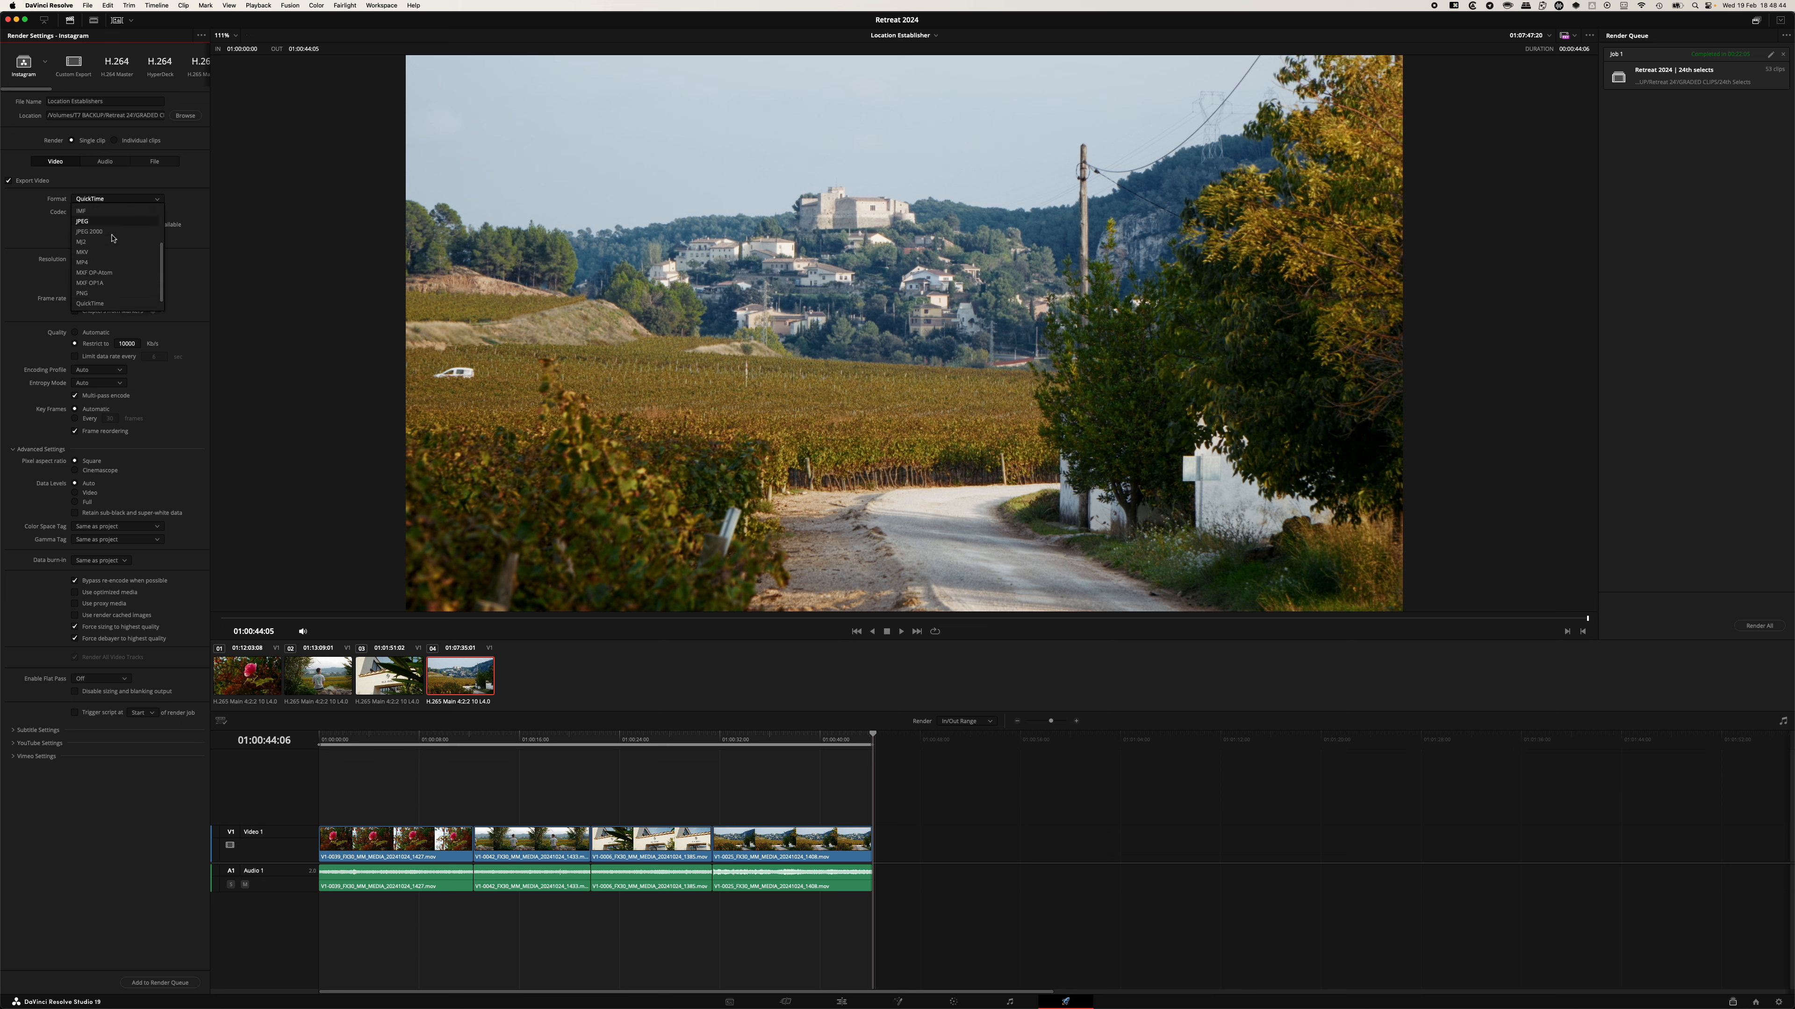
{"action": "left_click", "coordinate": [106, 263]}
Save the current settings as a new render preset named Instagram, replacing the existing one.
{"action": "left_click", "coordinate": [202, 36]}
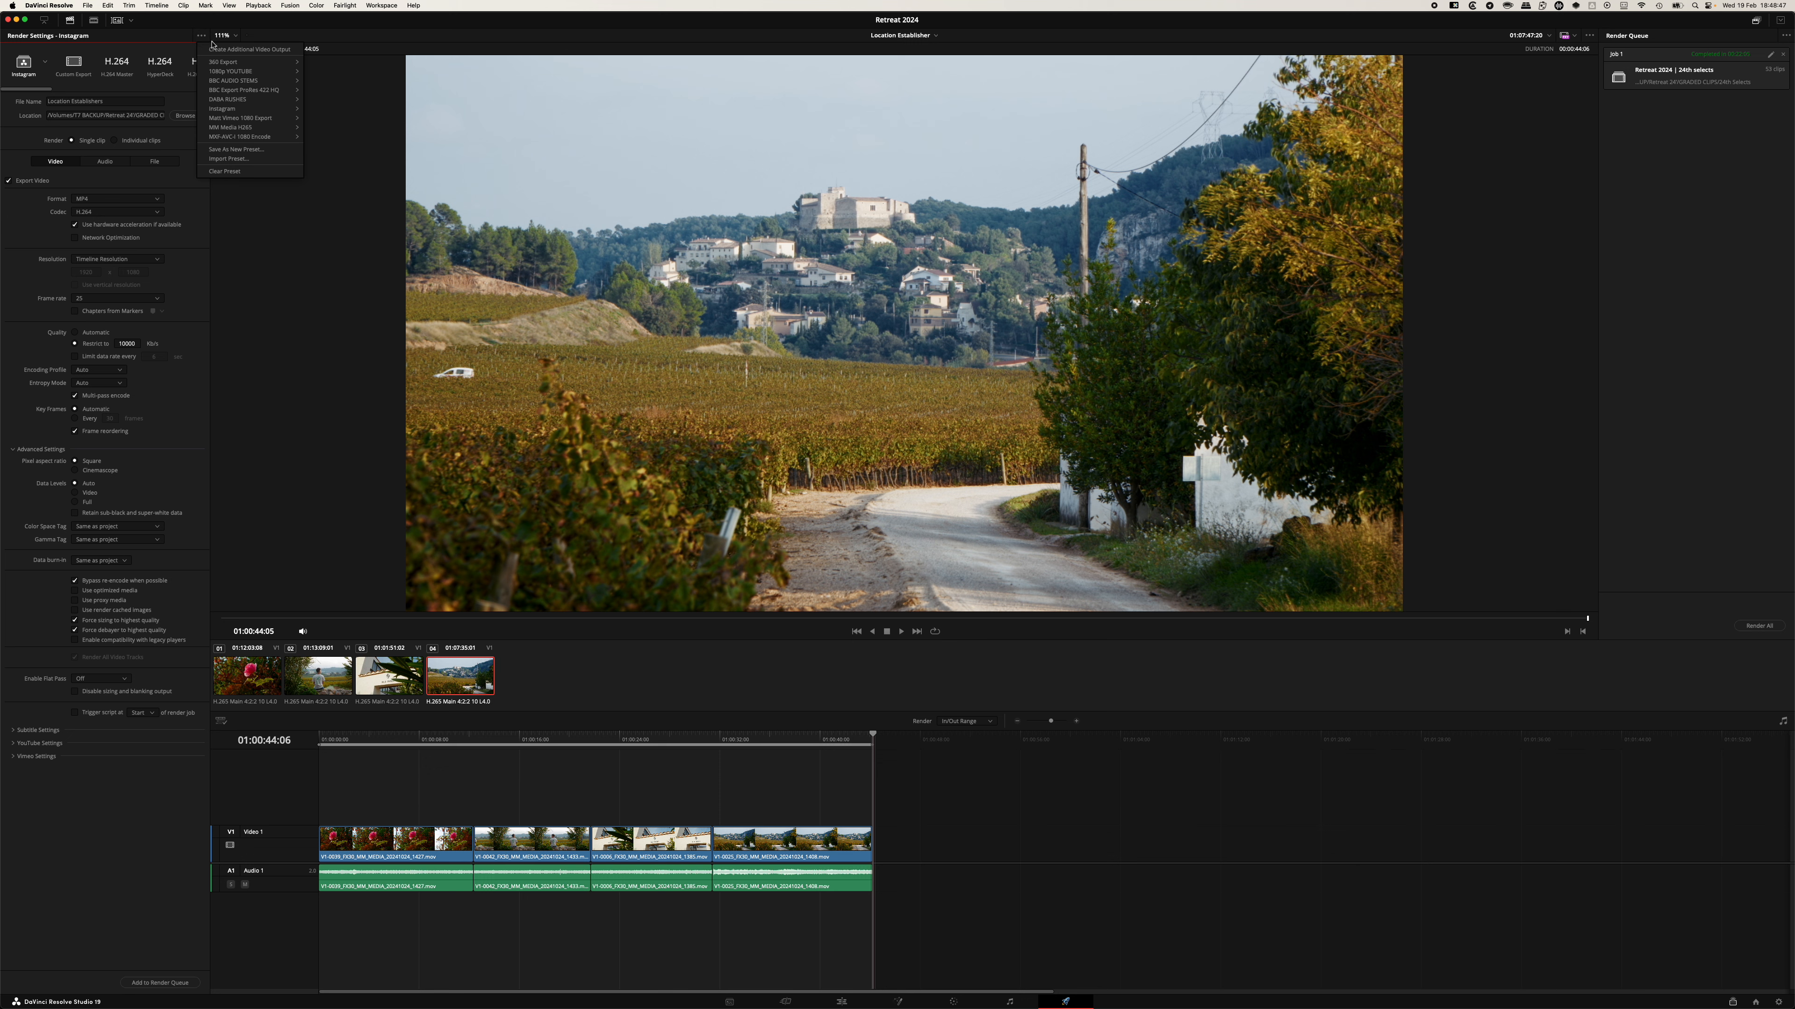
{"action": "left_click", "coordinate": [252, 150]}
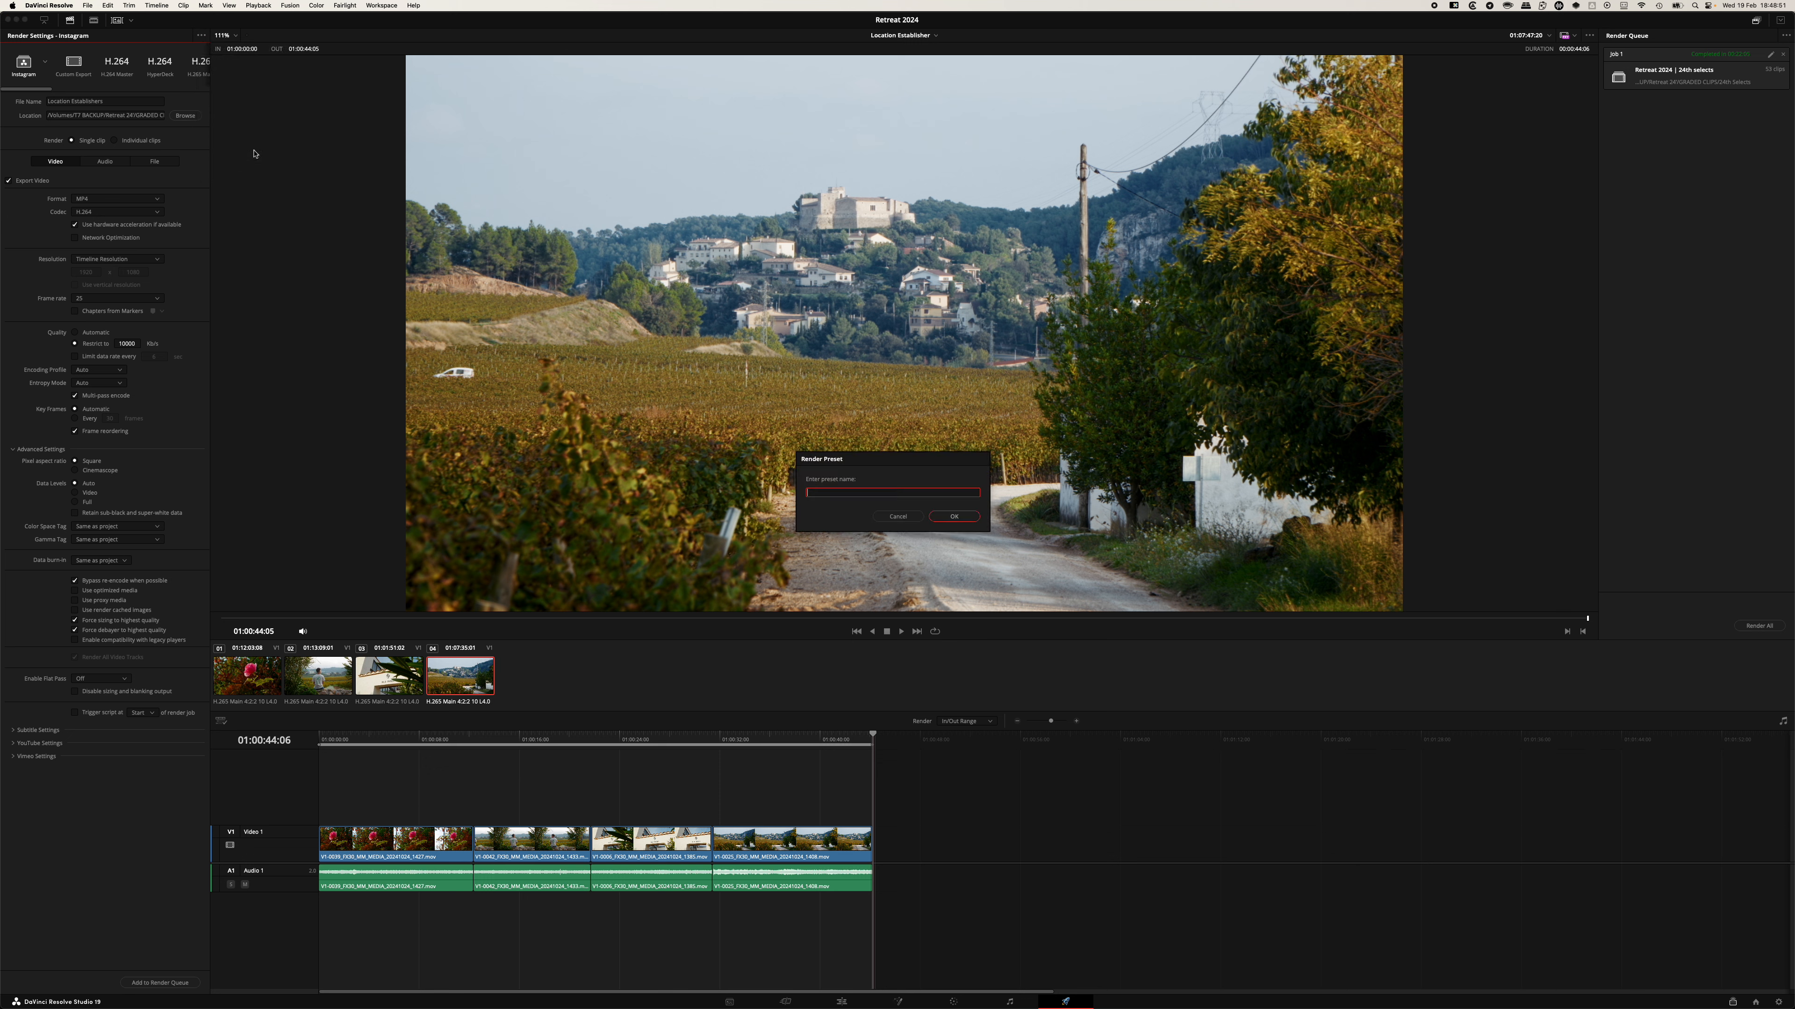
{"action": "type", "text": "Instagram"}
{"action": "key", "text": "Return"}
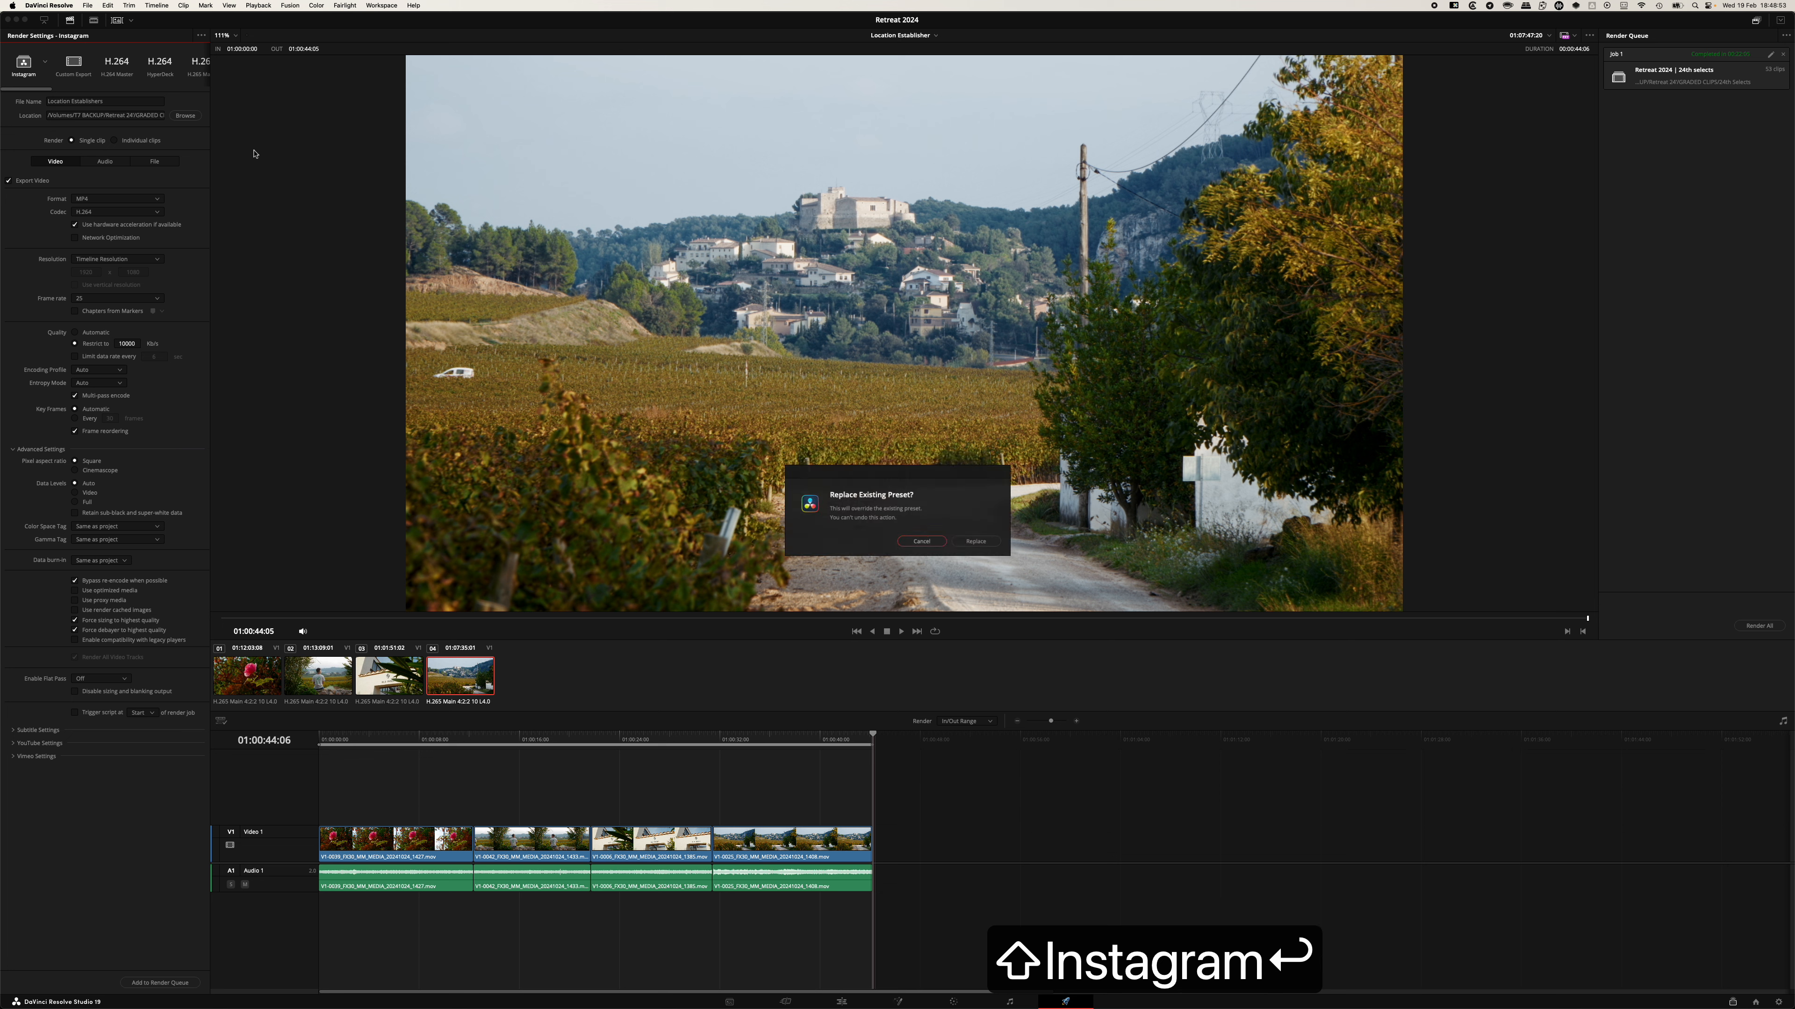
{"action": "left_click", "coordinate": [979, 543]}
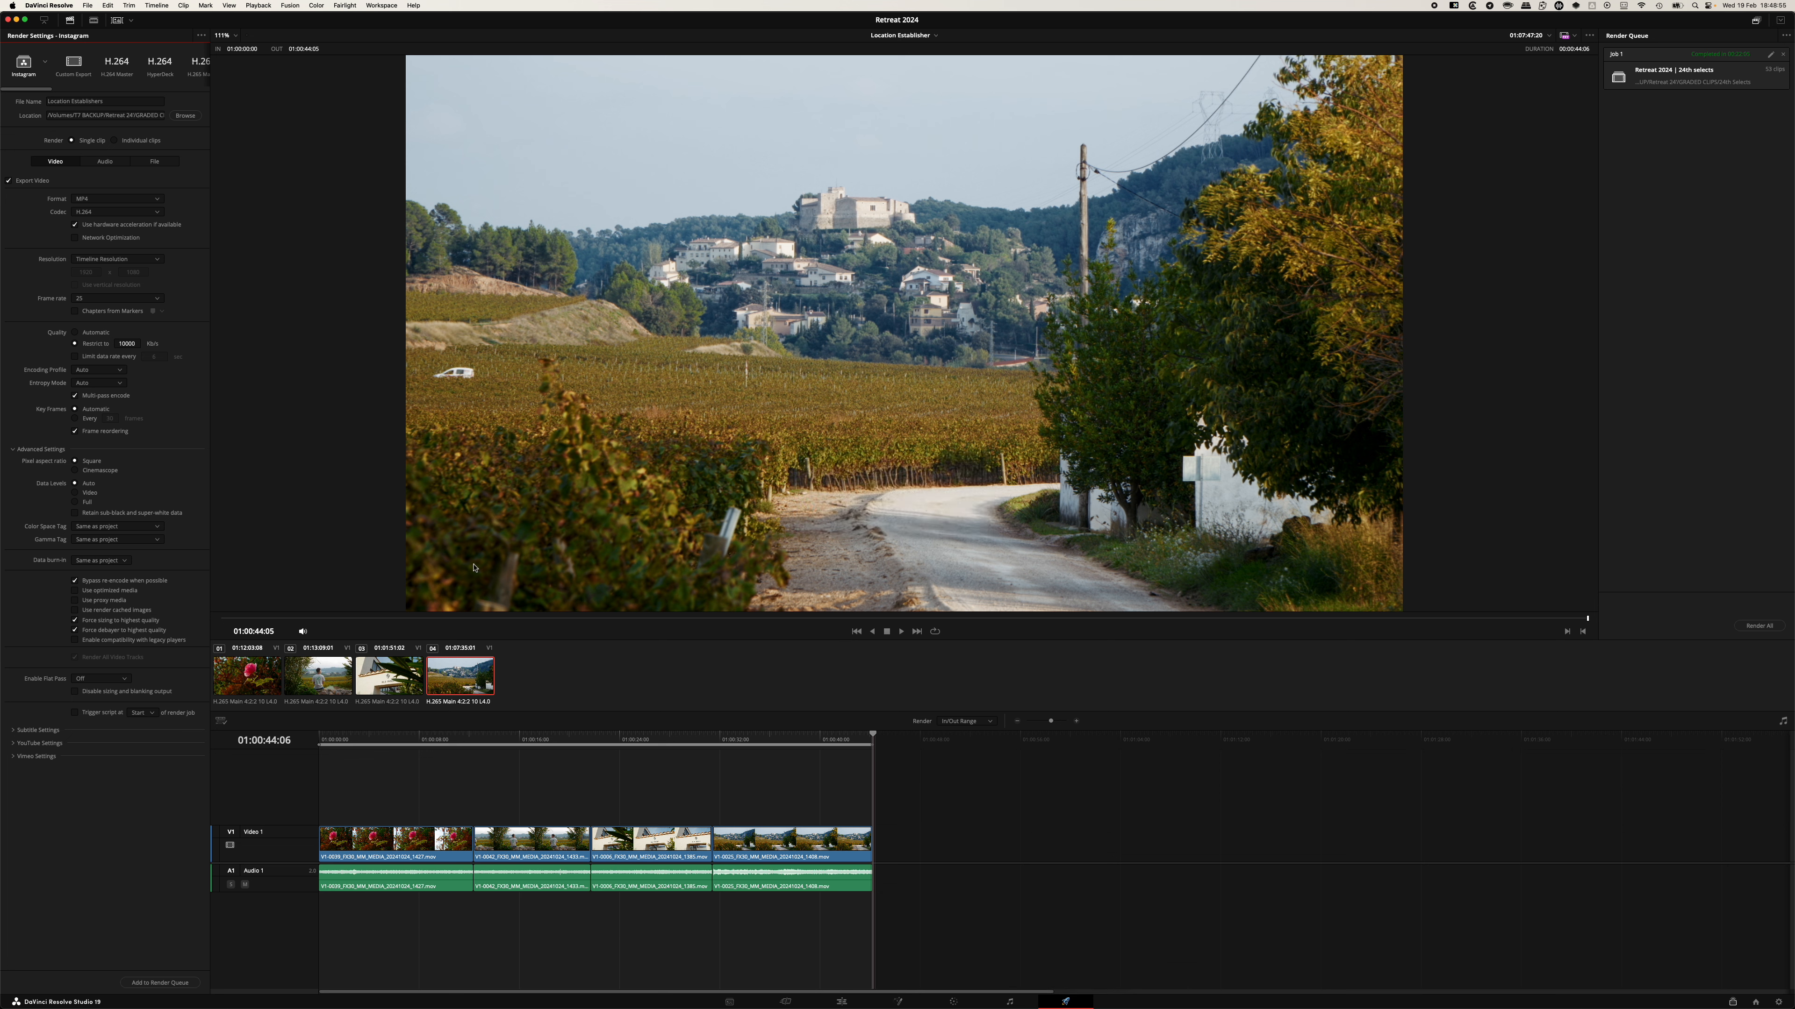
Set the render range to Entire Timeline, then add a render job to the queue and remove it again.
{"action": "left_click", "coordinate": [975, 726]}
{"action": "left_click", "coordinate": [957, 739]}
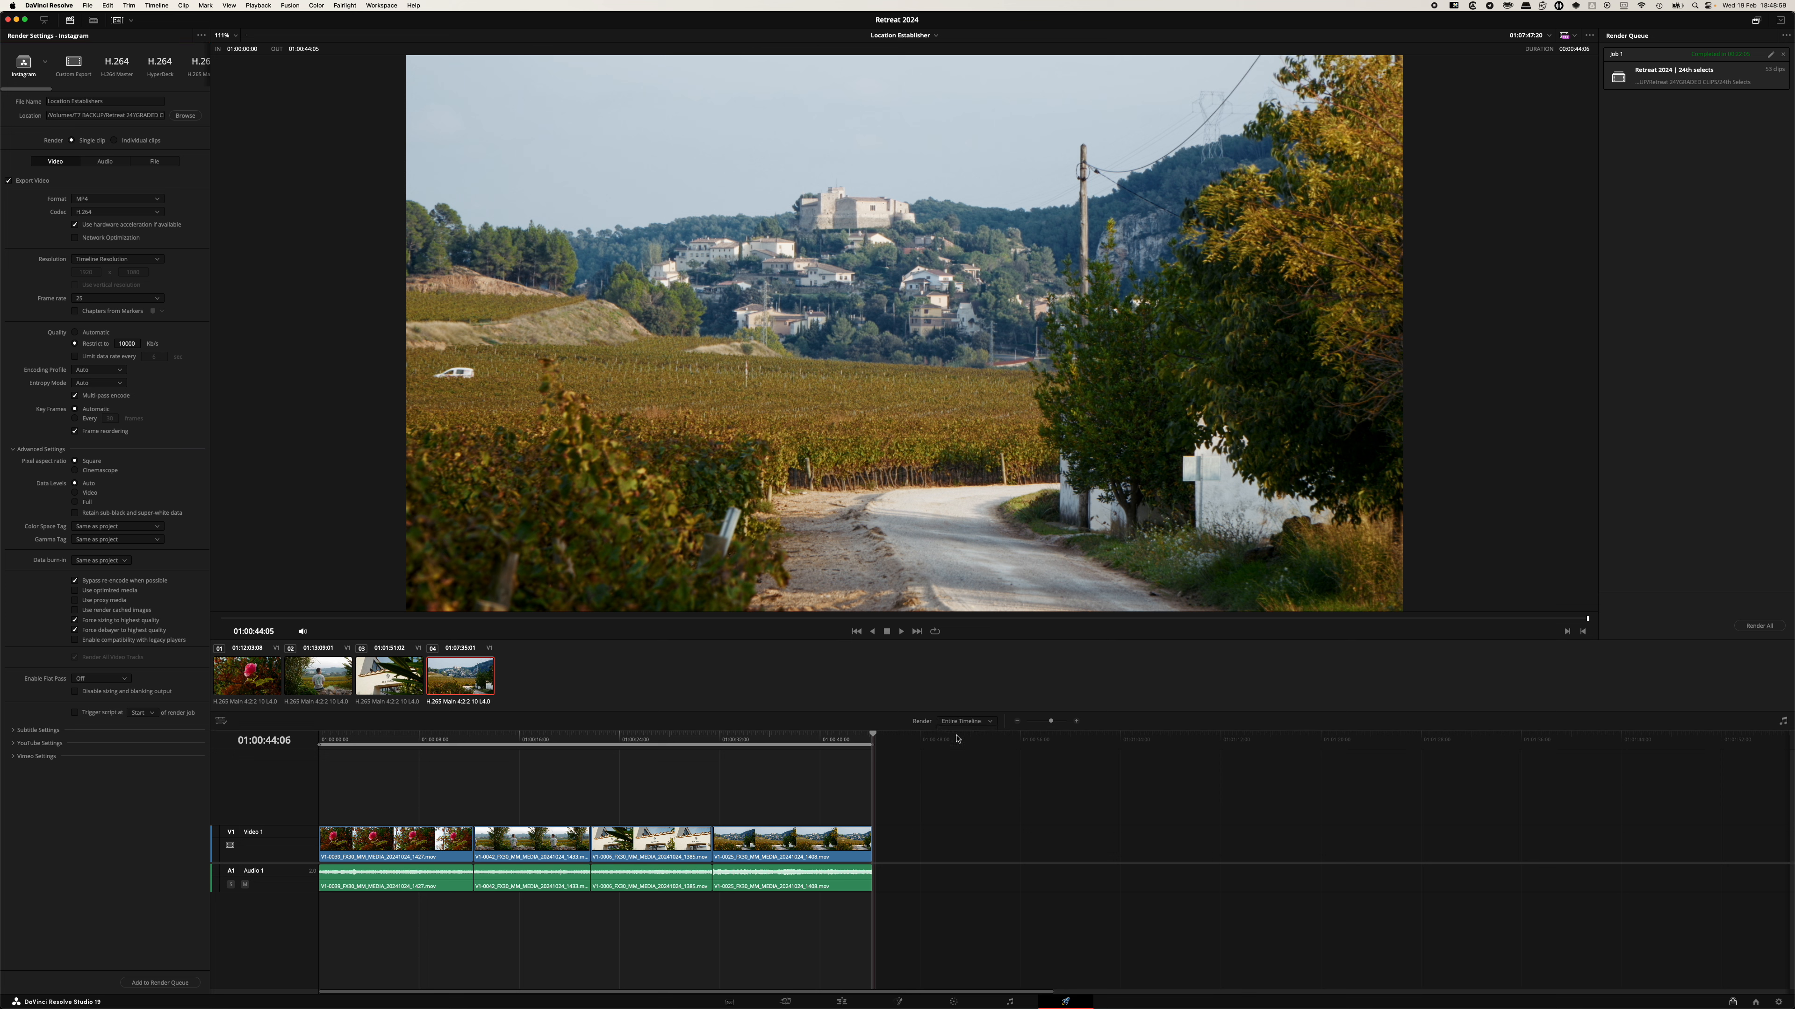
{"action": "left_click", "coordinate": [151, 983]}
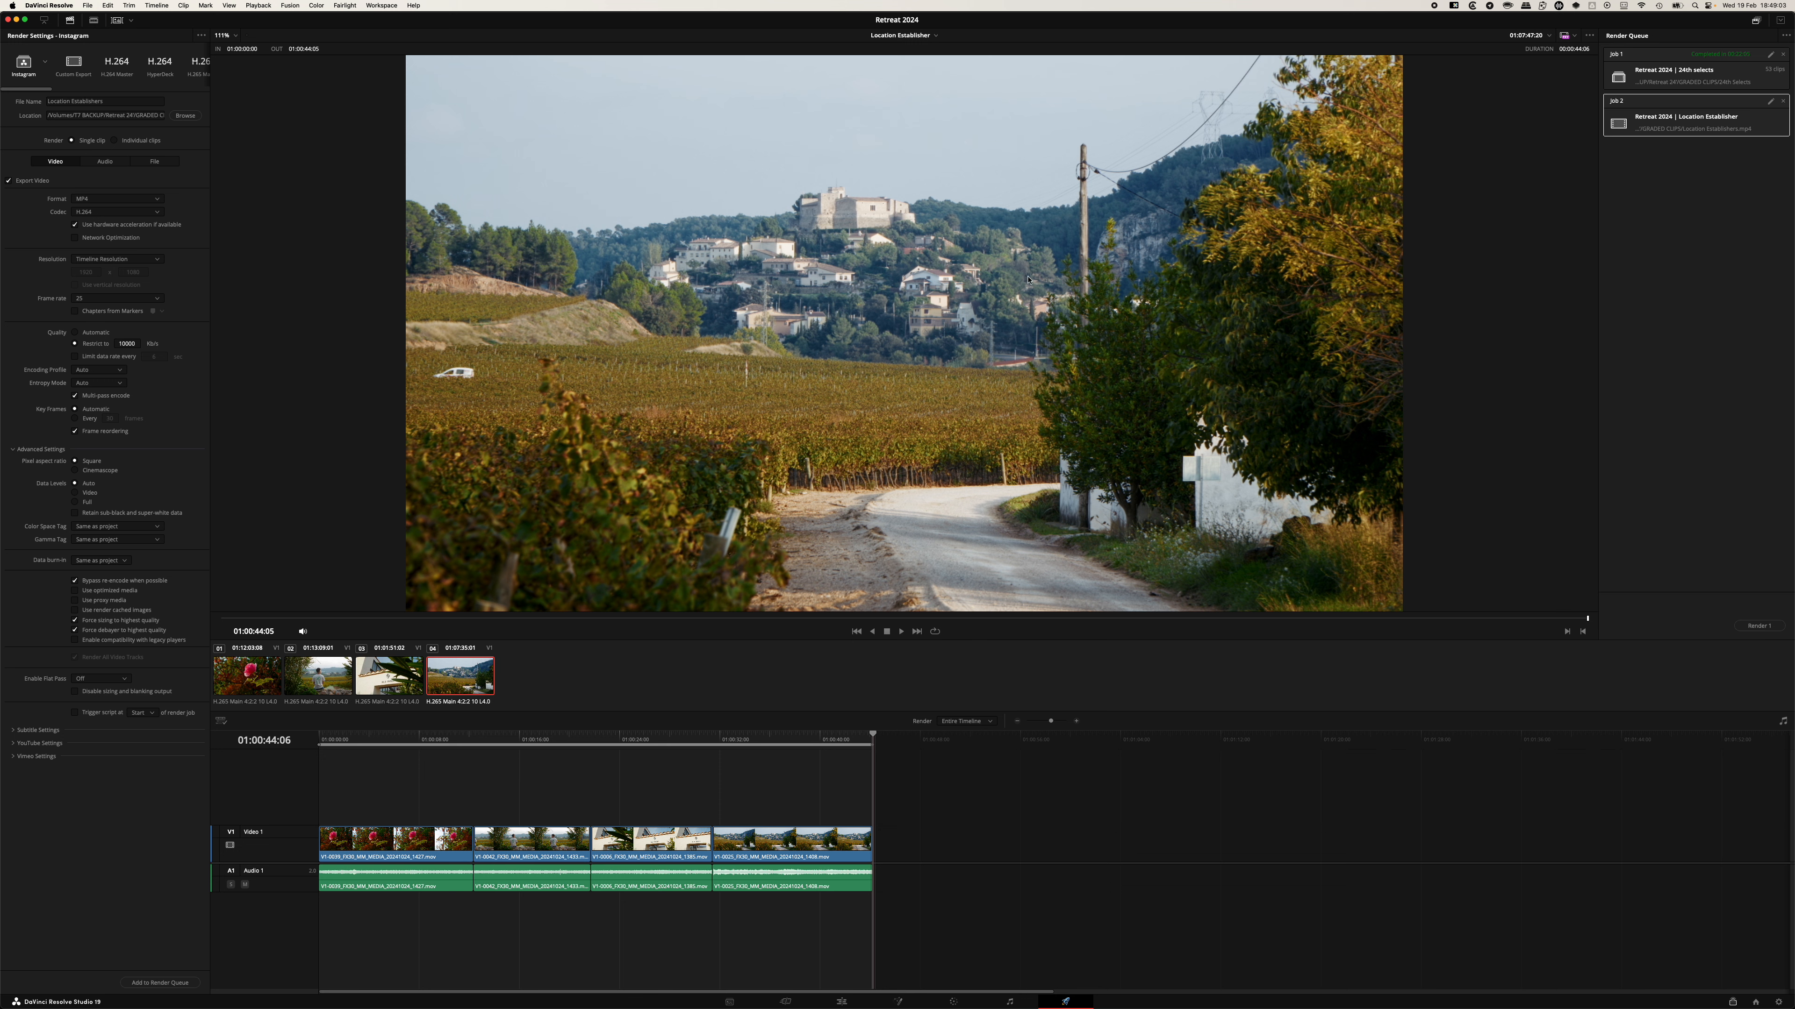
{"action": "left_click", "coordinate": [1783, 102]}
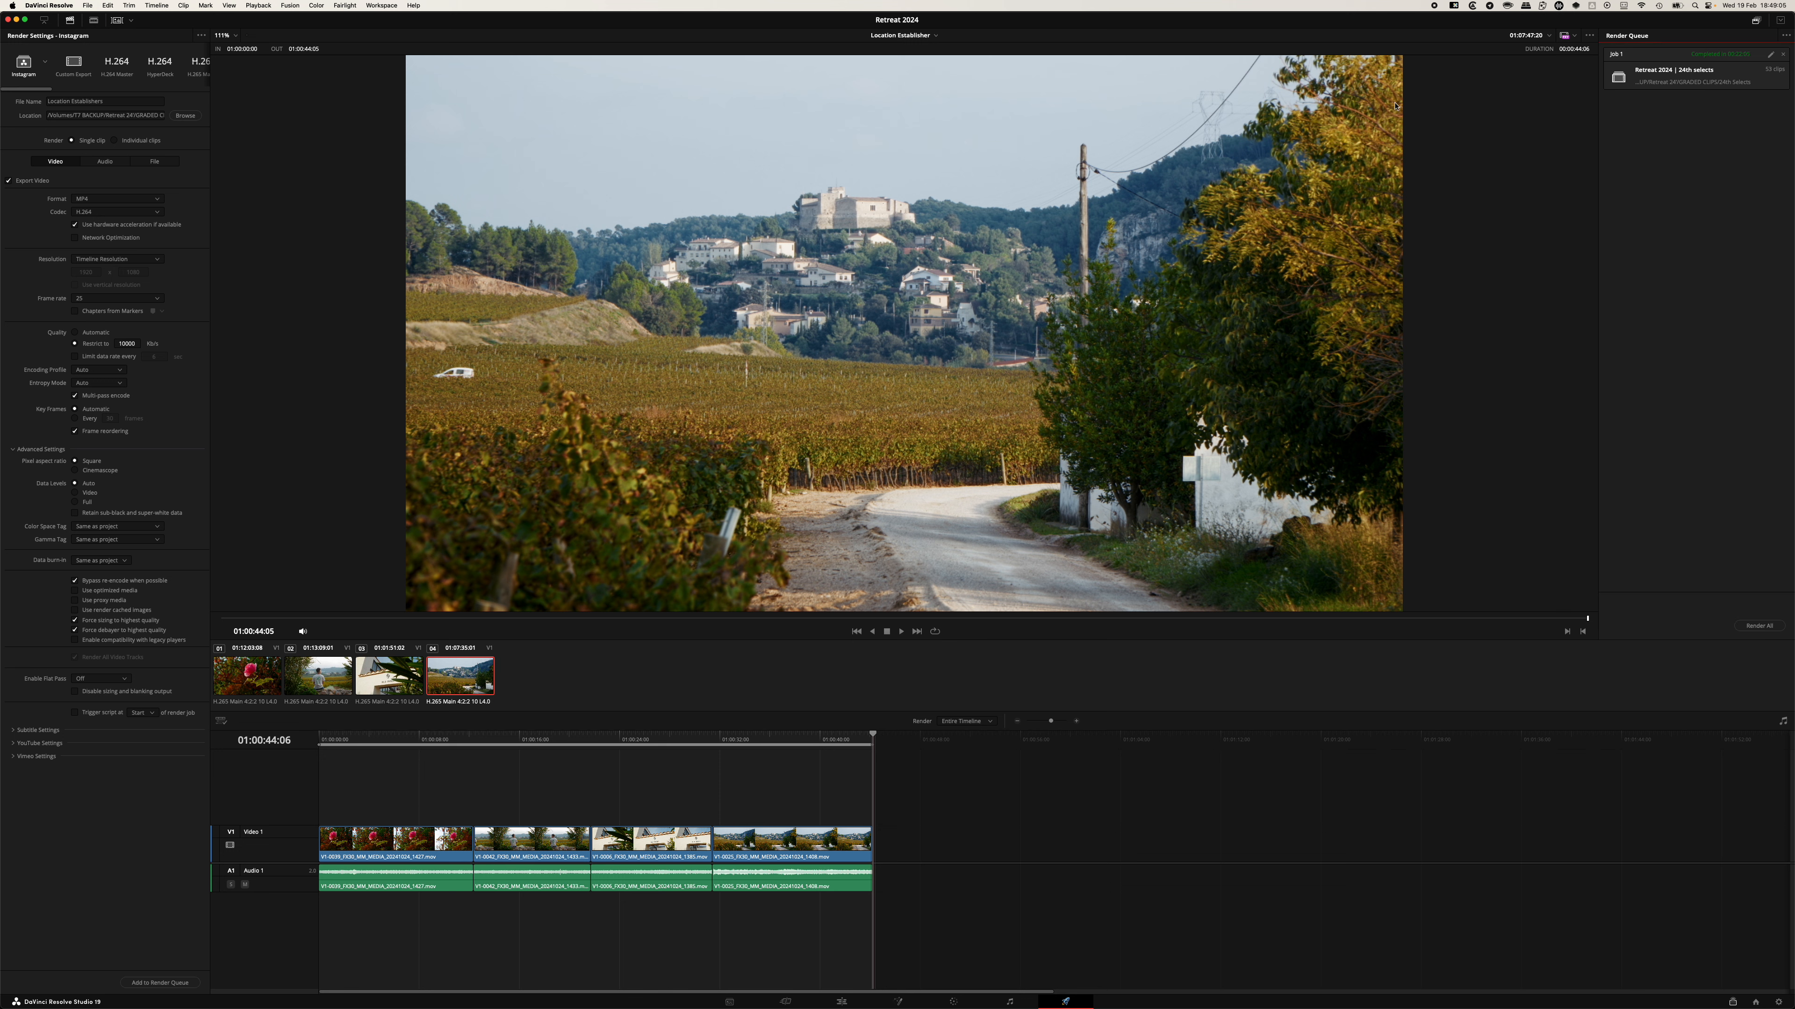
Set the render destination to the GRADED CLIPS folder, keeping the Location Establisher file name.
{"action": "left_click", "coordinate": [106, 165]}
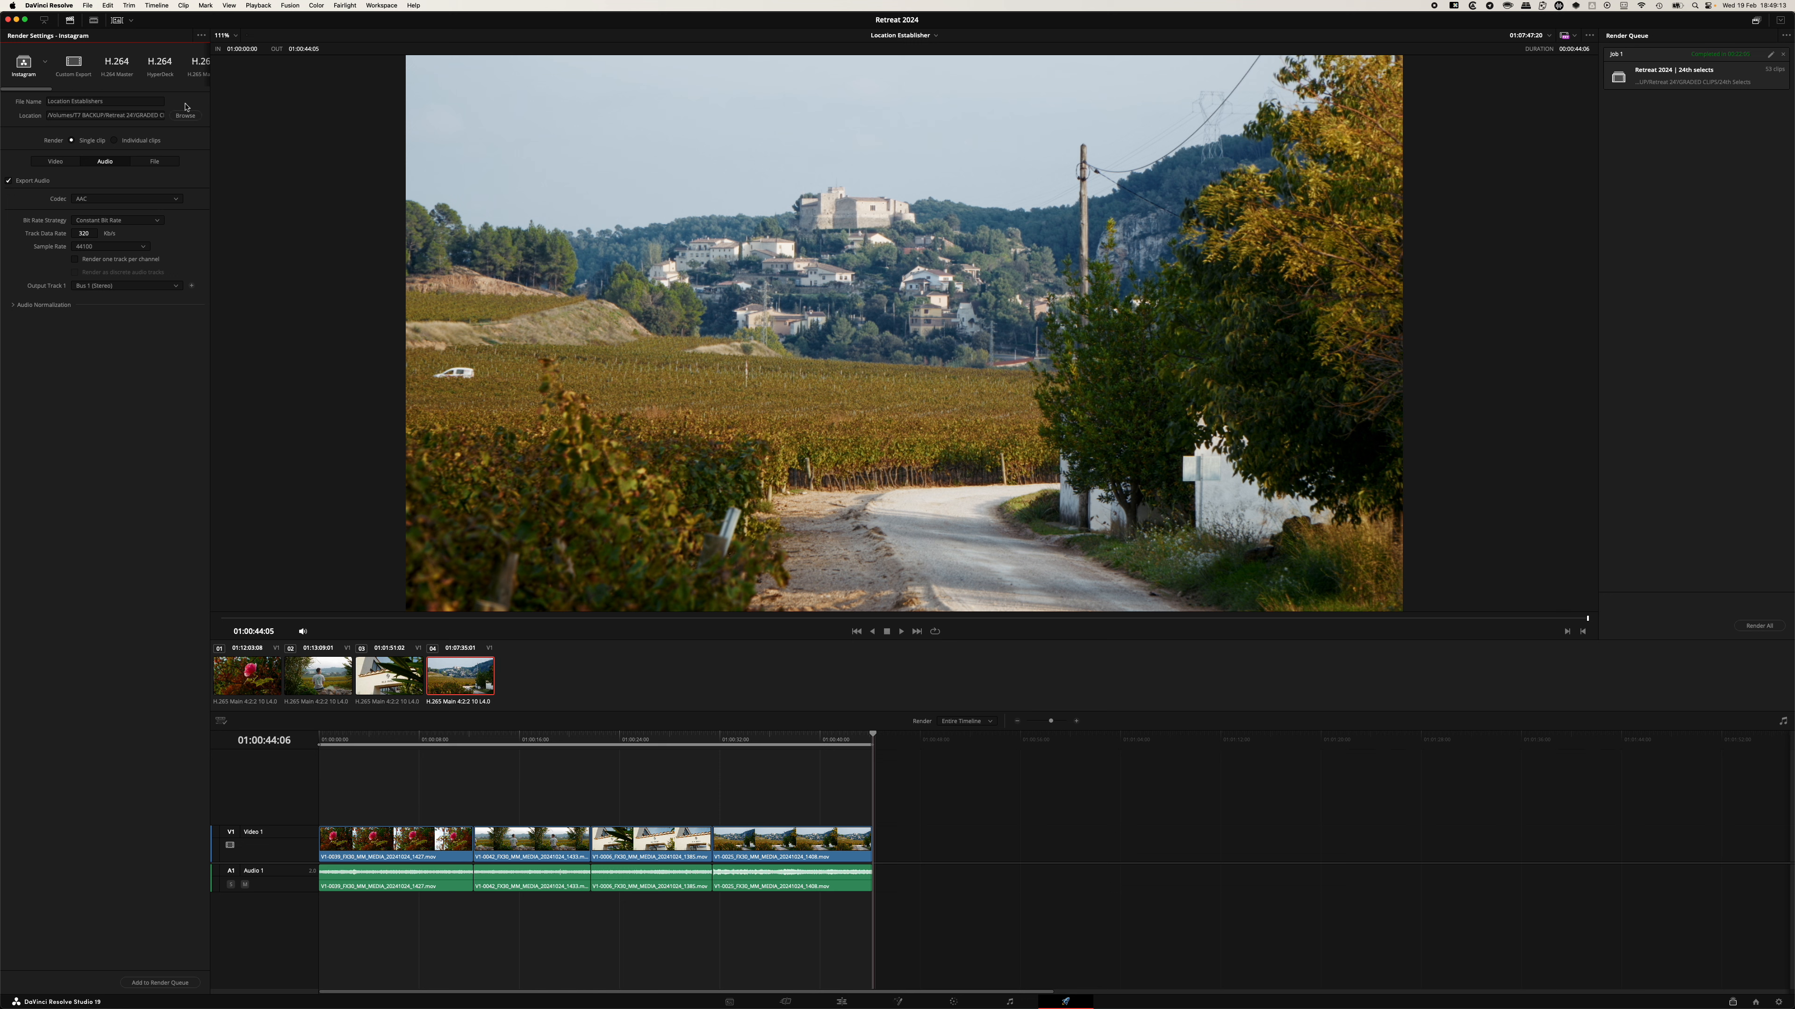
{"action": "left_click", "coordinate": [185, 117]}
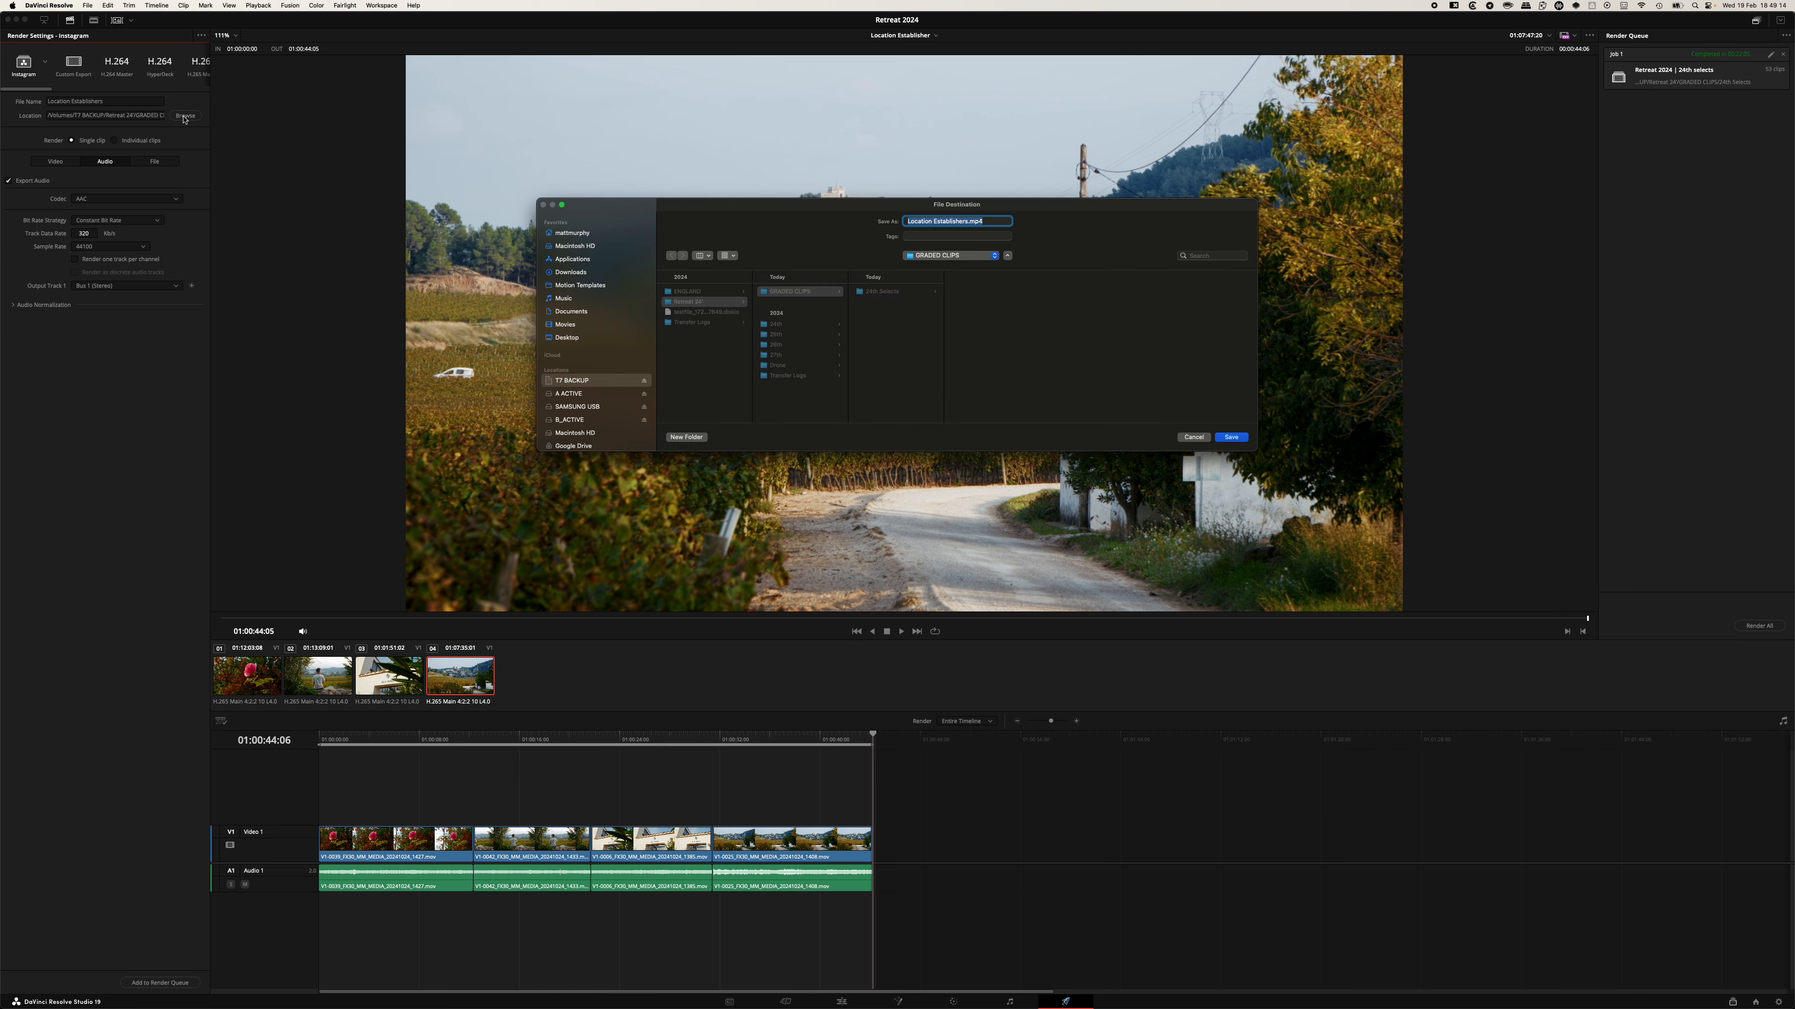
{"action": "left_click", "coordinate": [903, 336]}
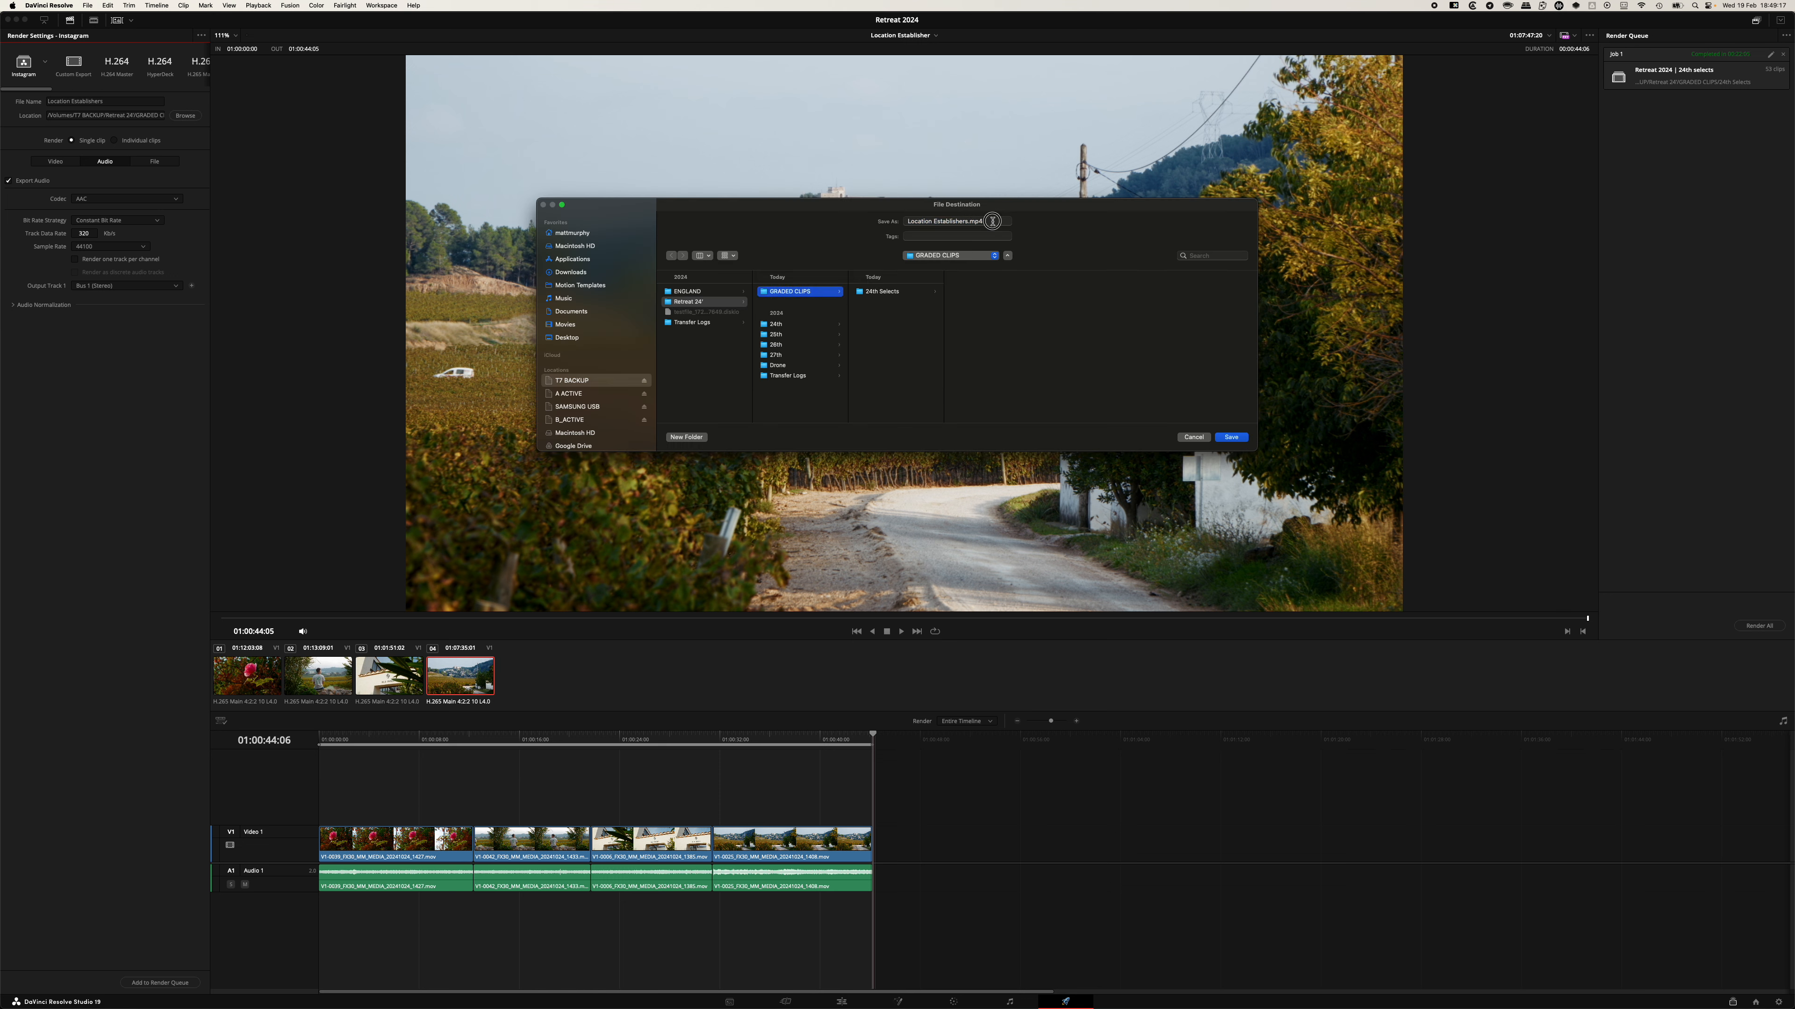
{"action": "triple_click", "coordinate": [919, 221]}
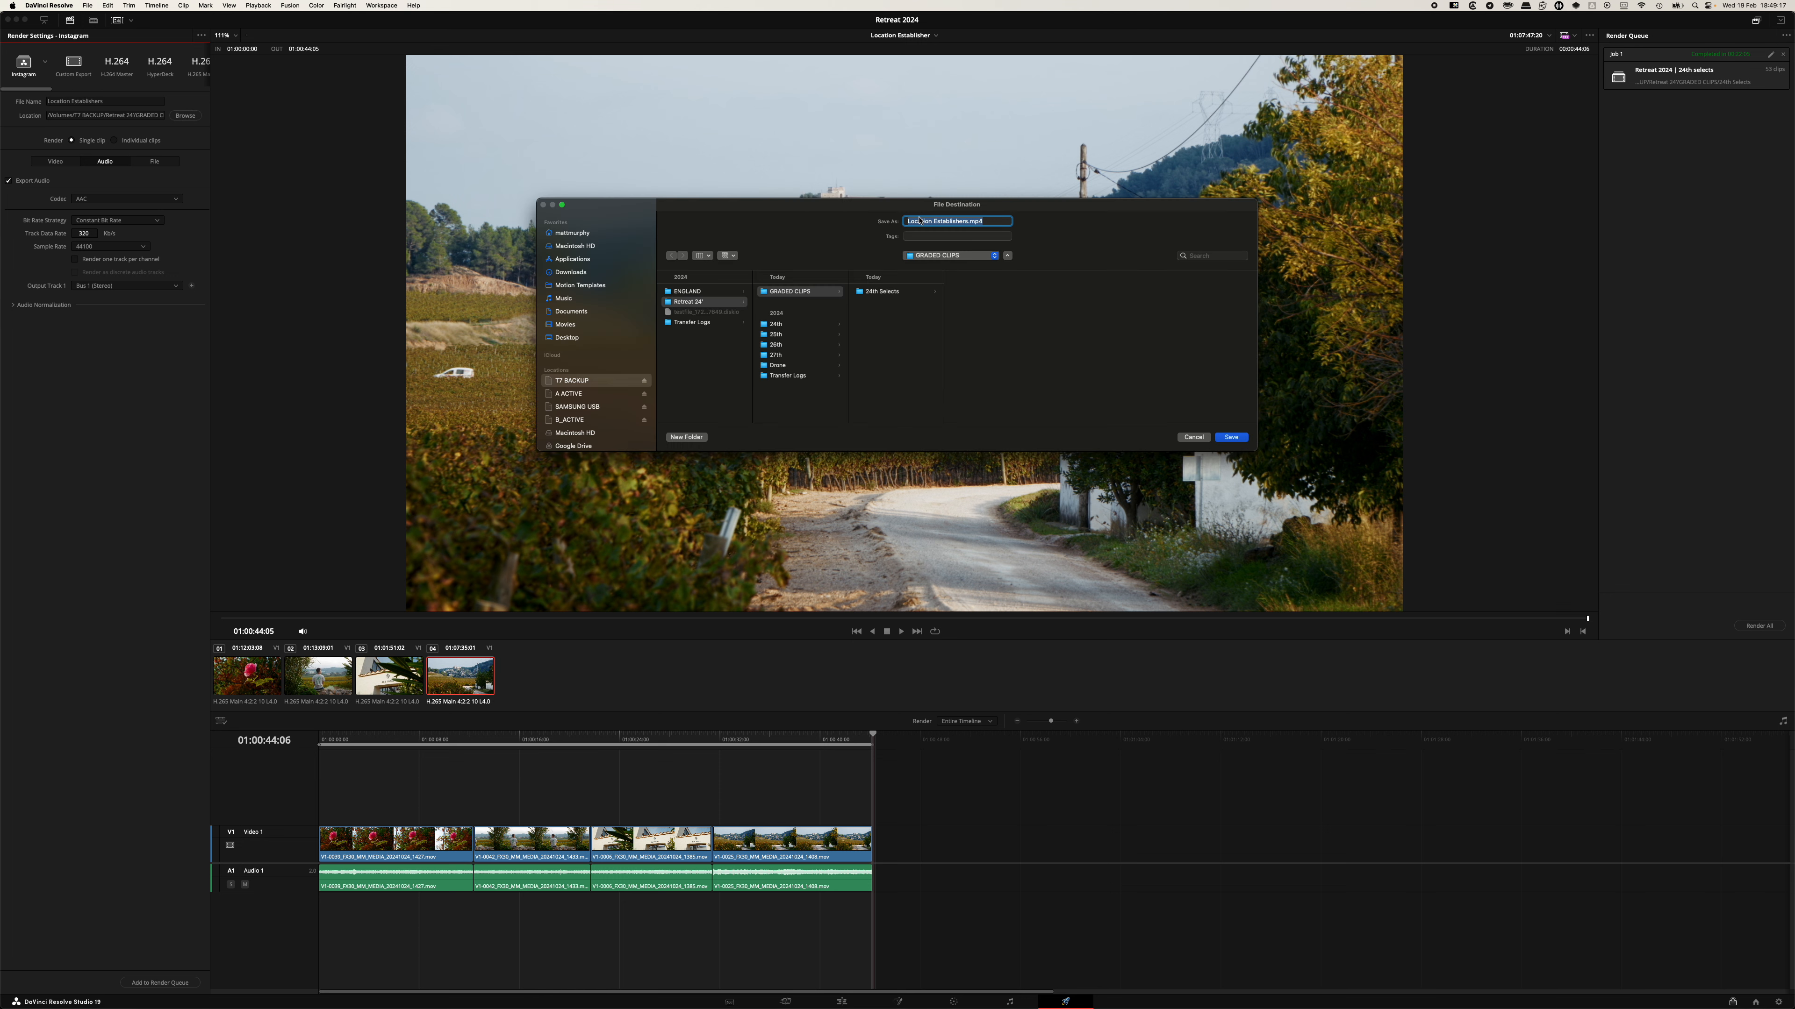
{"action": "left_click", "coordinate": [966, 222]}
{"action": "left_click", "coordinate": [1230, 438]}
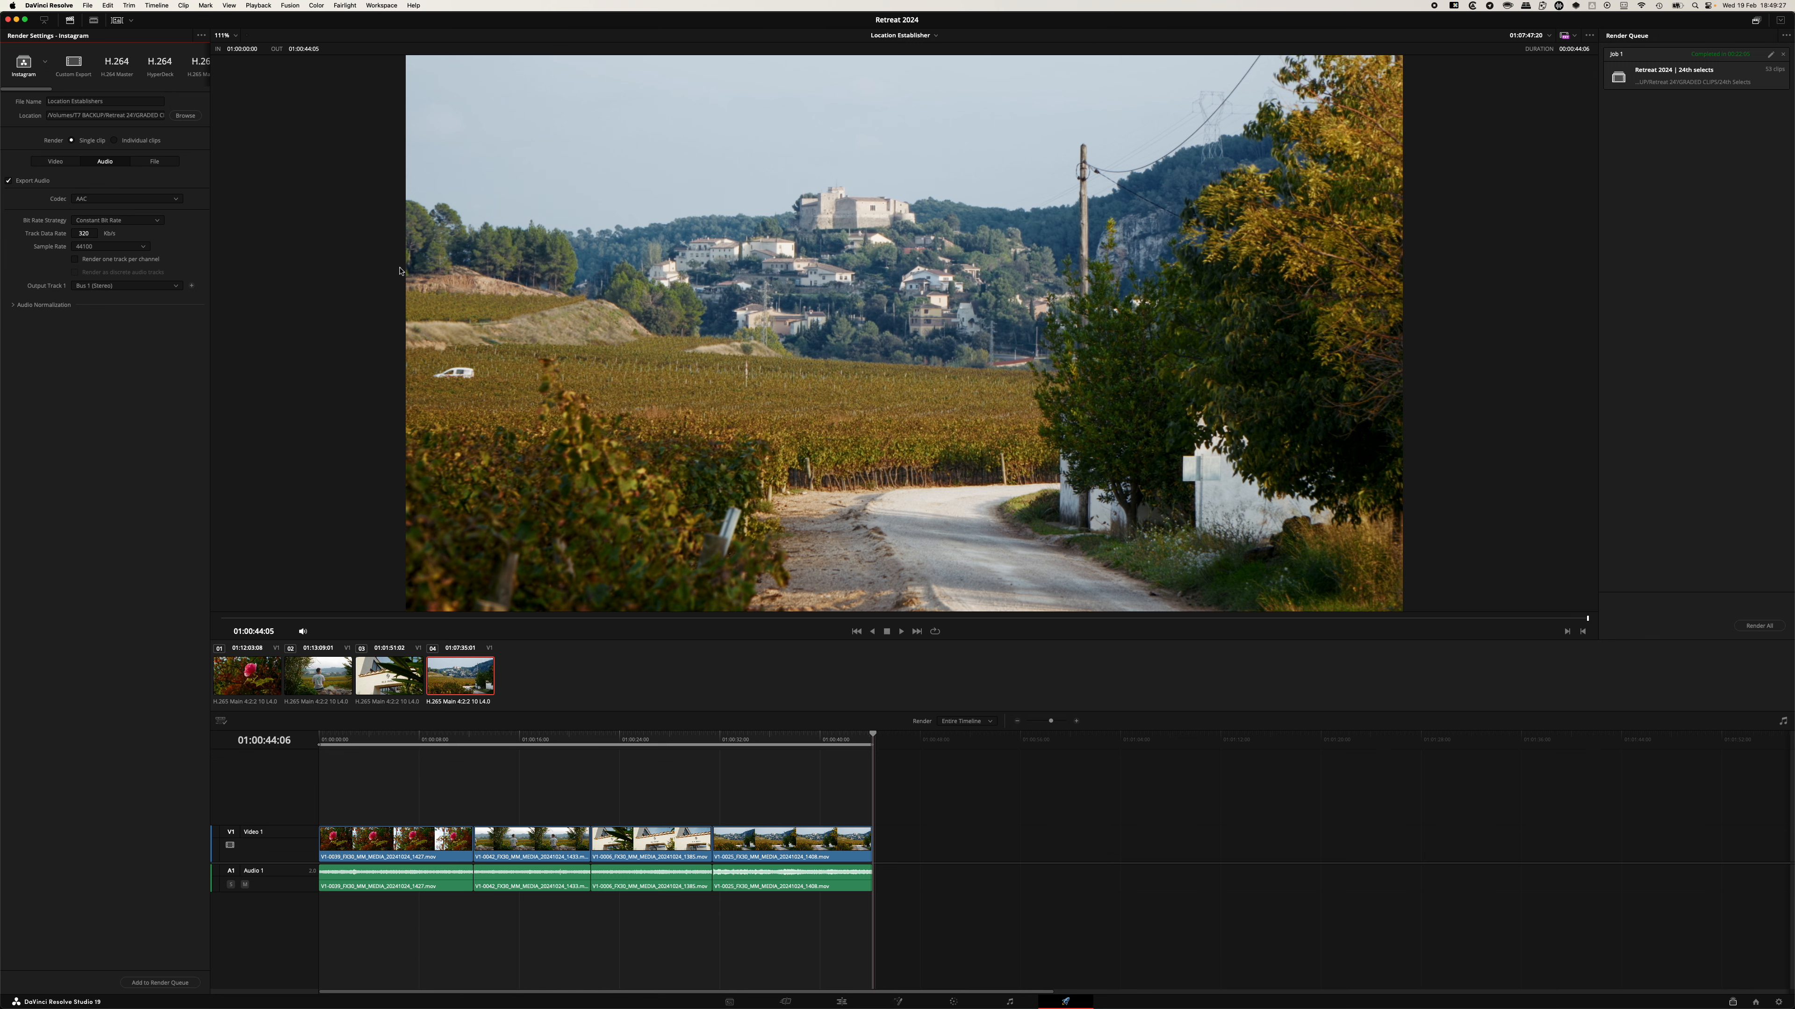
Review the file naming settings and add the Location Establisher render job to the render queue.
{"action": "left_click", "coordinate": [155, 162]}
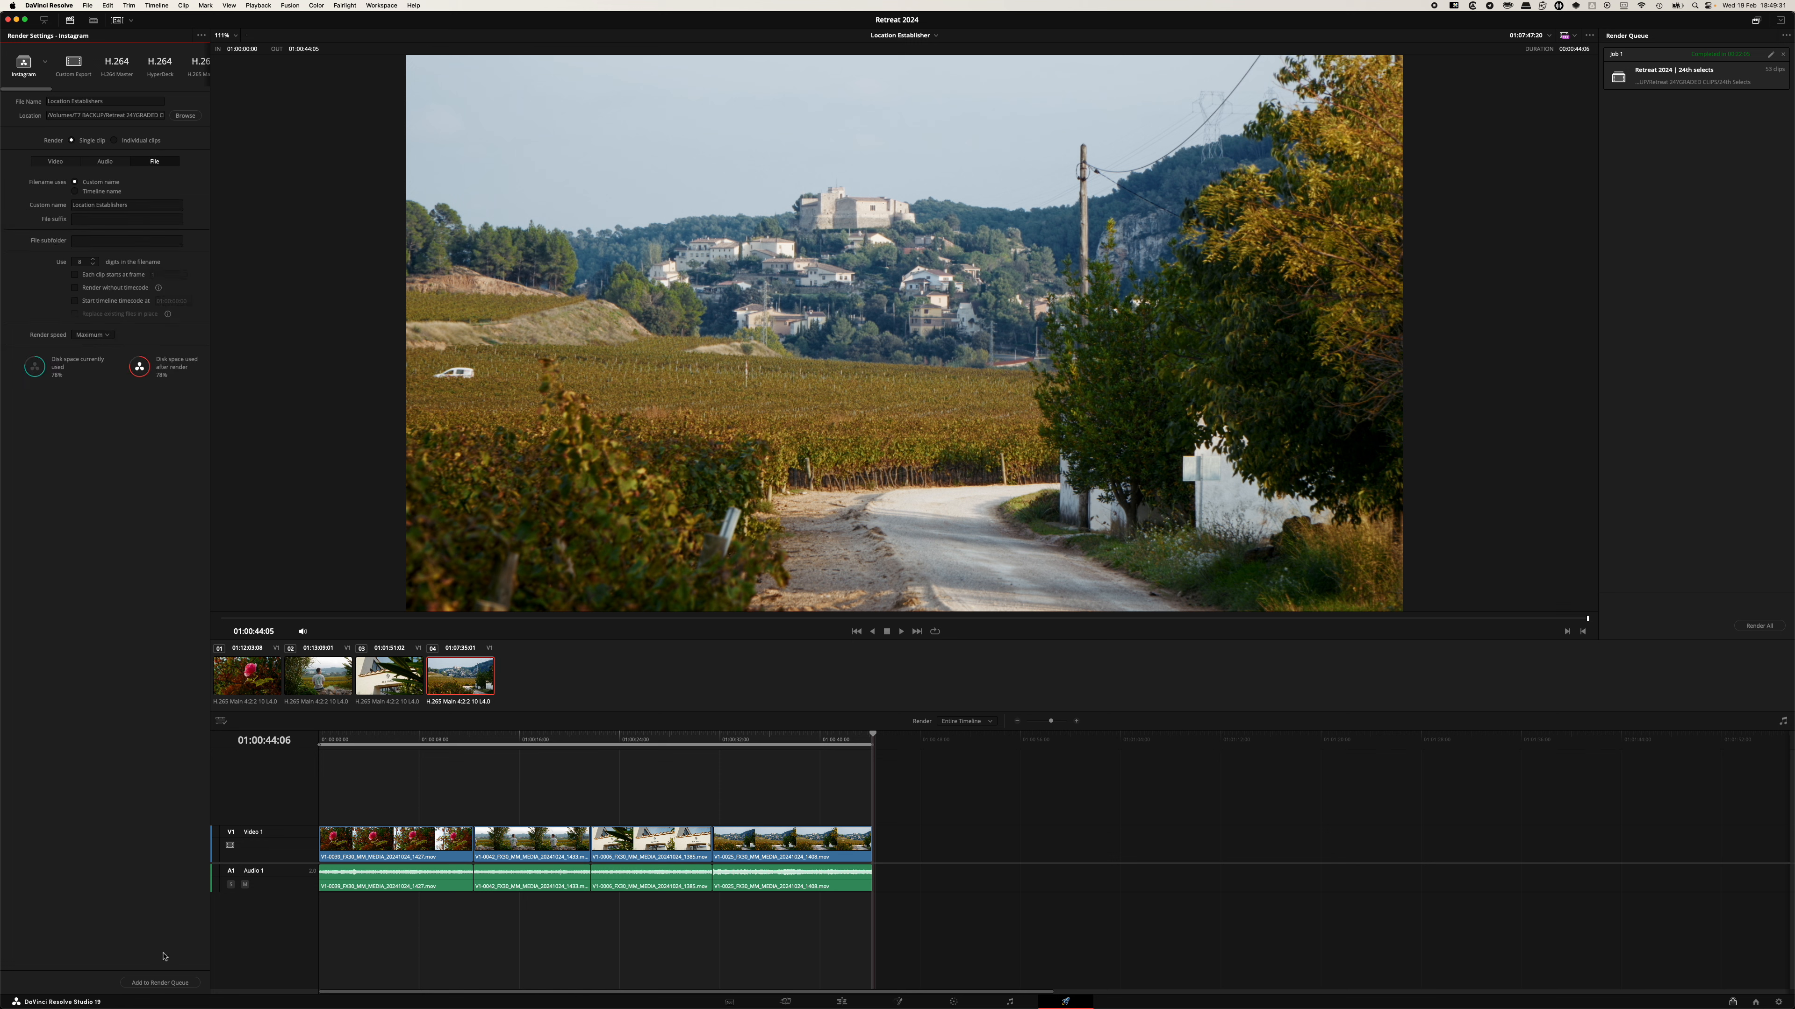
{"action": "left_click", "coordinate": [155, 983]}
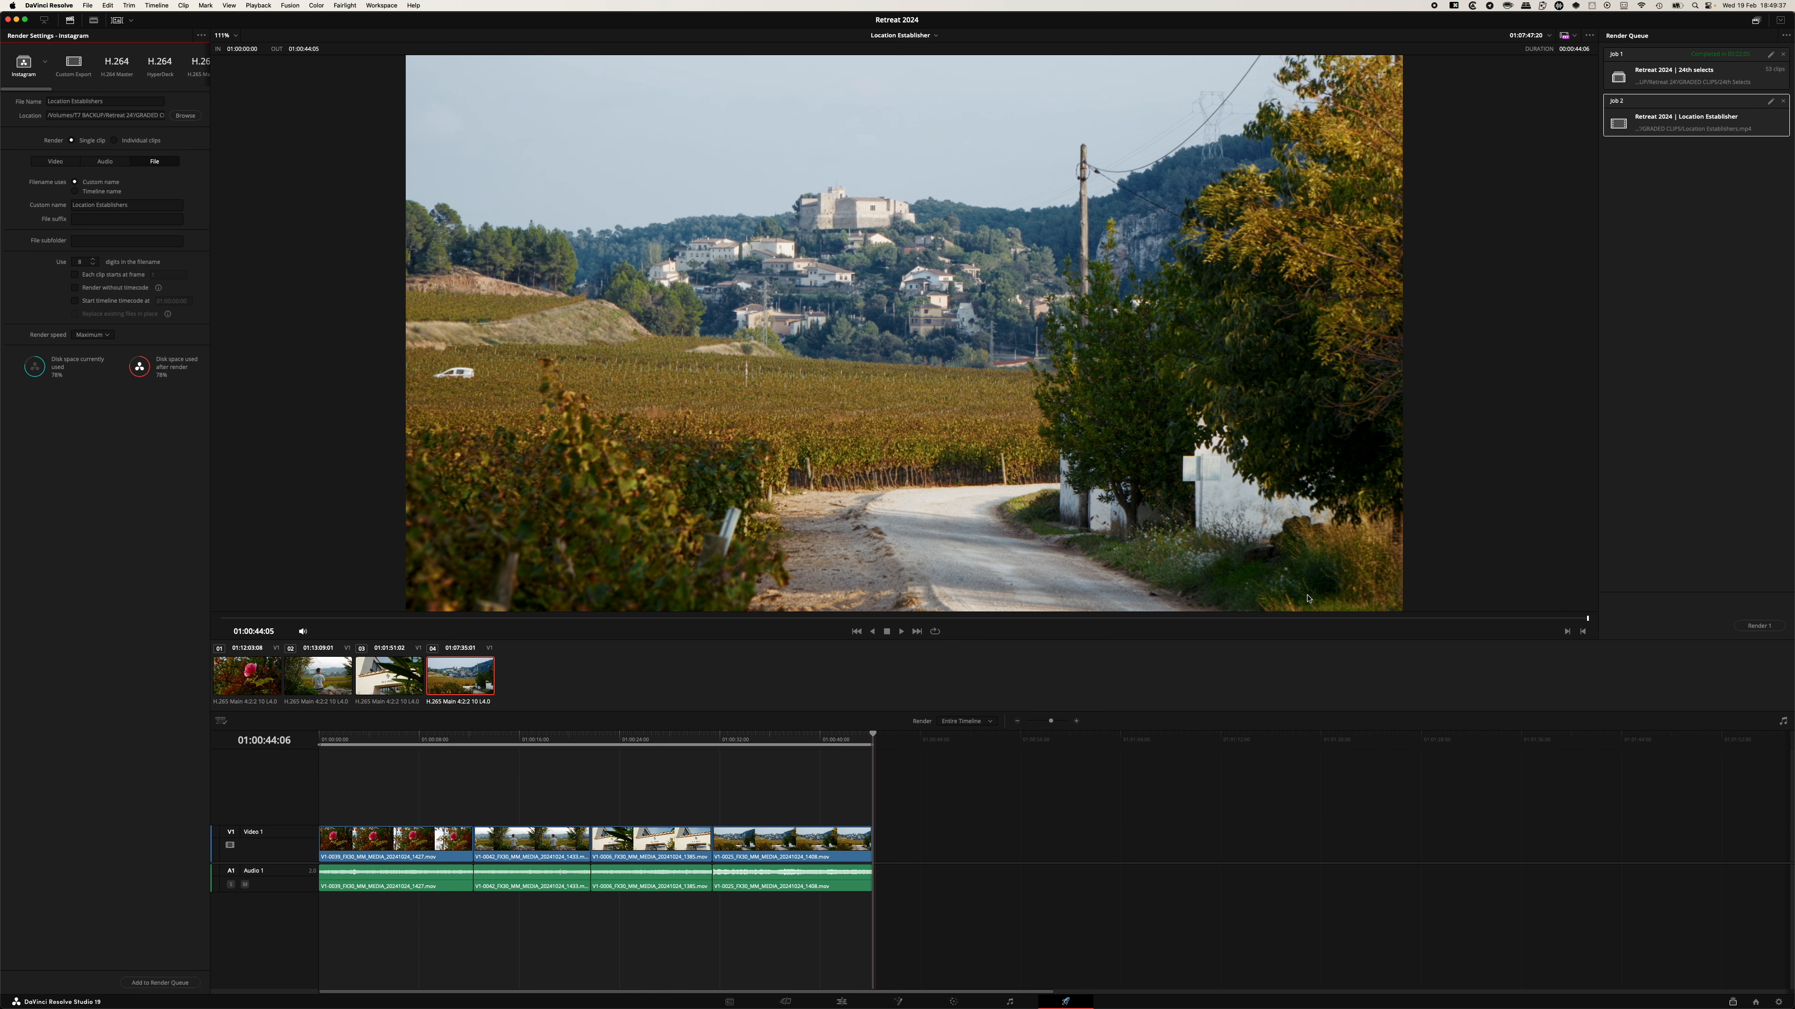
Switch to Finder to inspect the GRADED CLIPS folder contents, then return to DaVinci Resolve.
{"action": "key", "text": "super+Tab"}
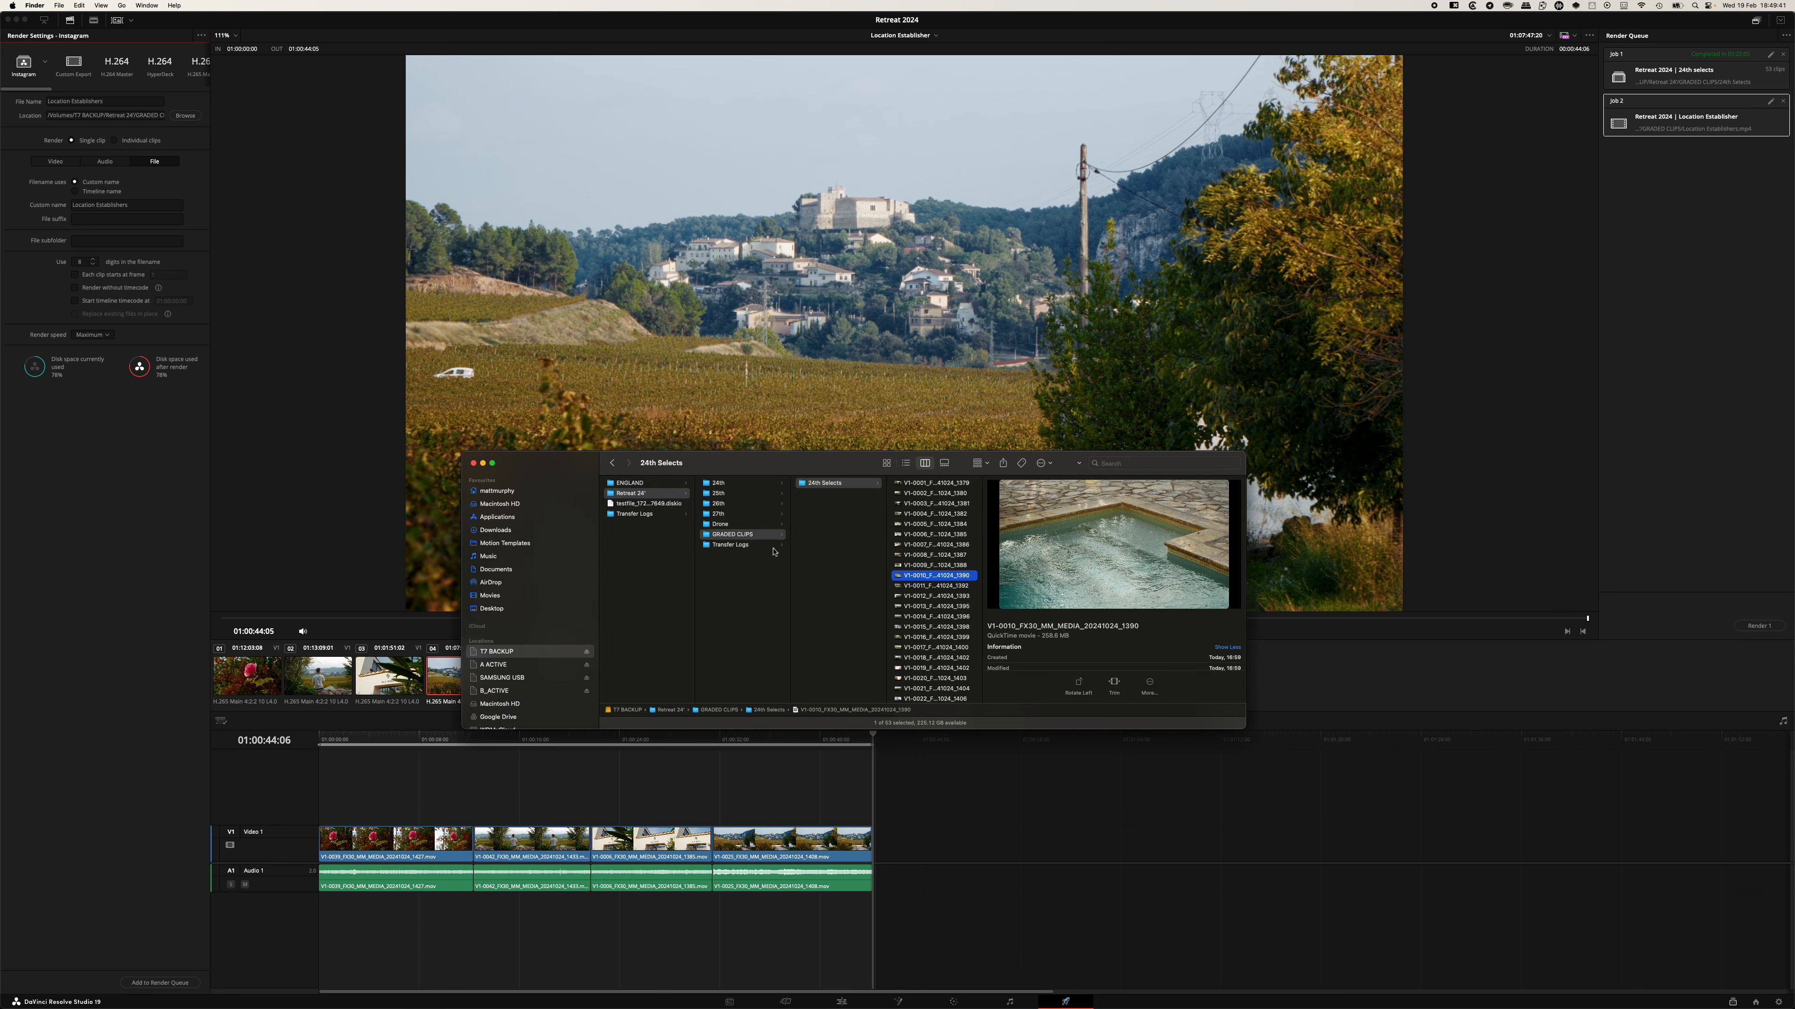
{"action": "left_click", "coordinate": [807, 544]}
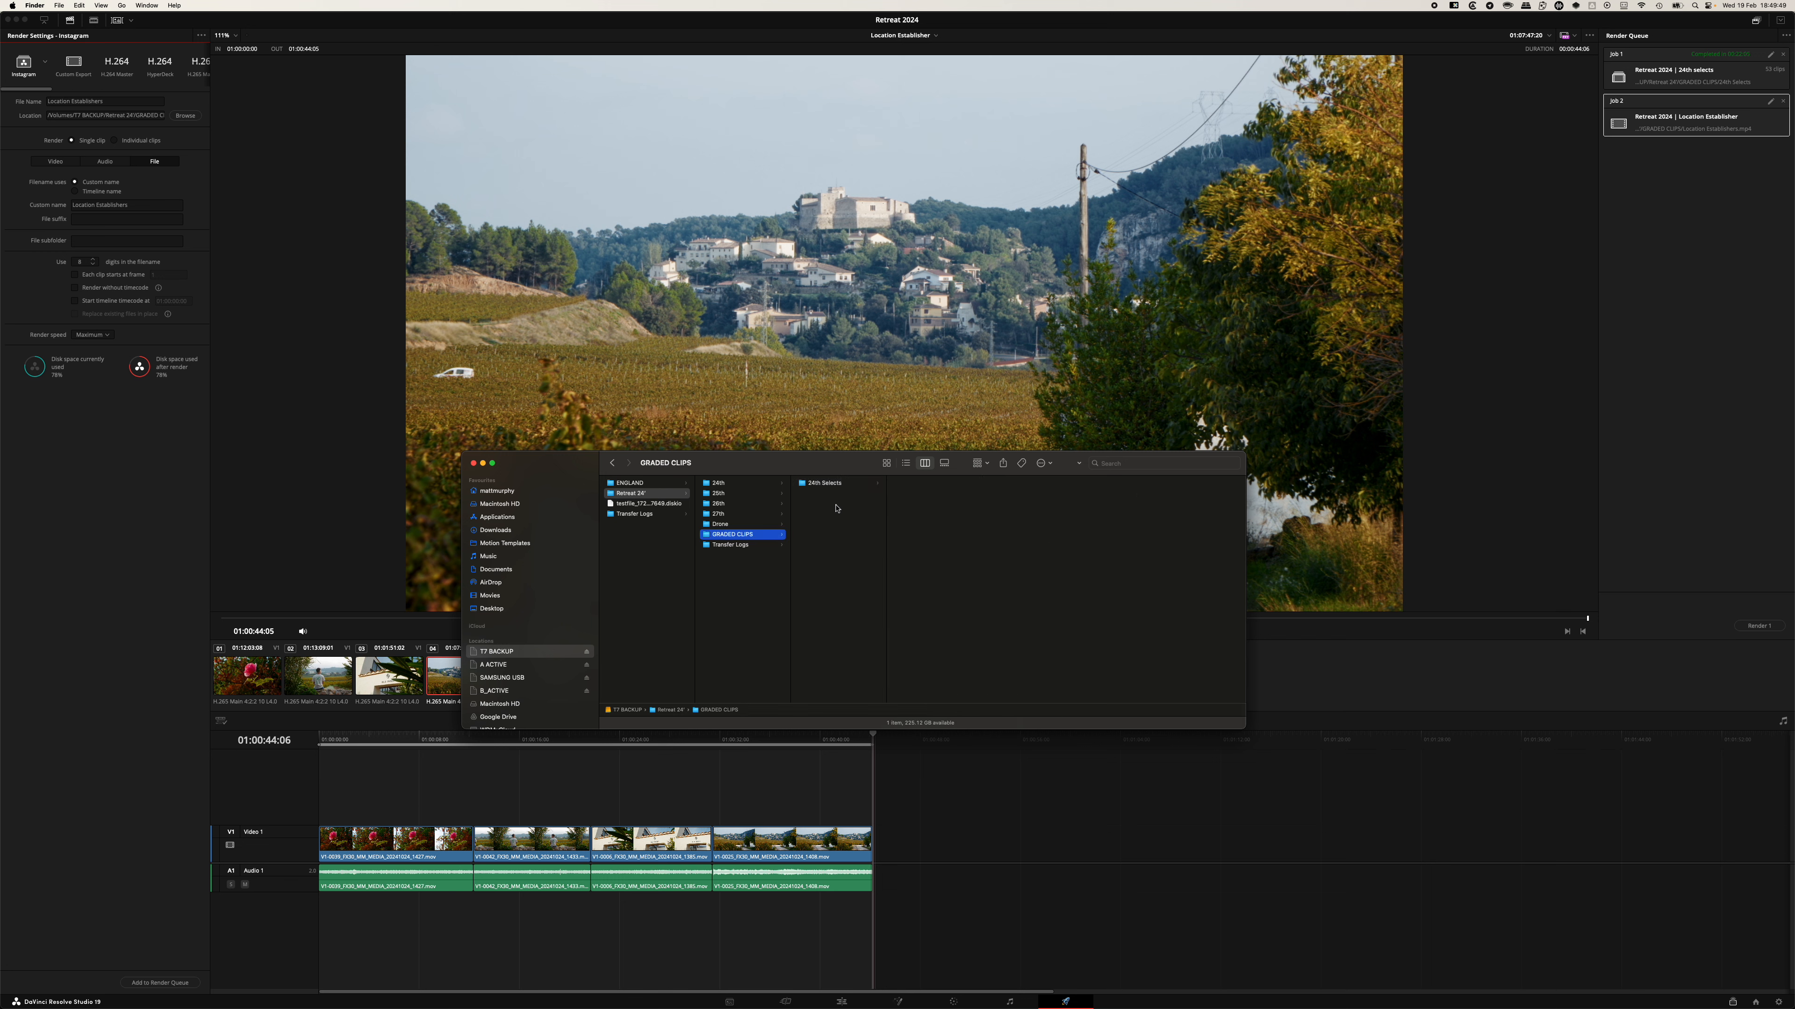
{"action": "mouse_move", "coordinate": [570, 998]}
{"action": "left_click", "coordinate": [633, 49]}
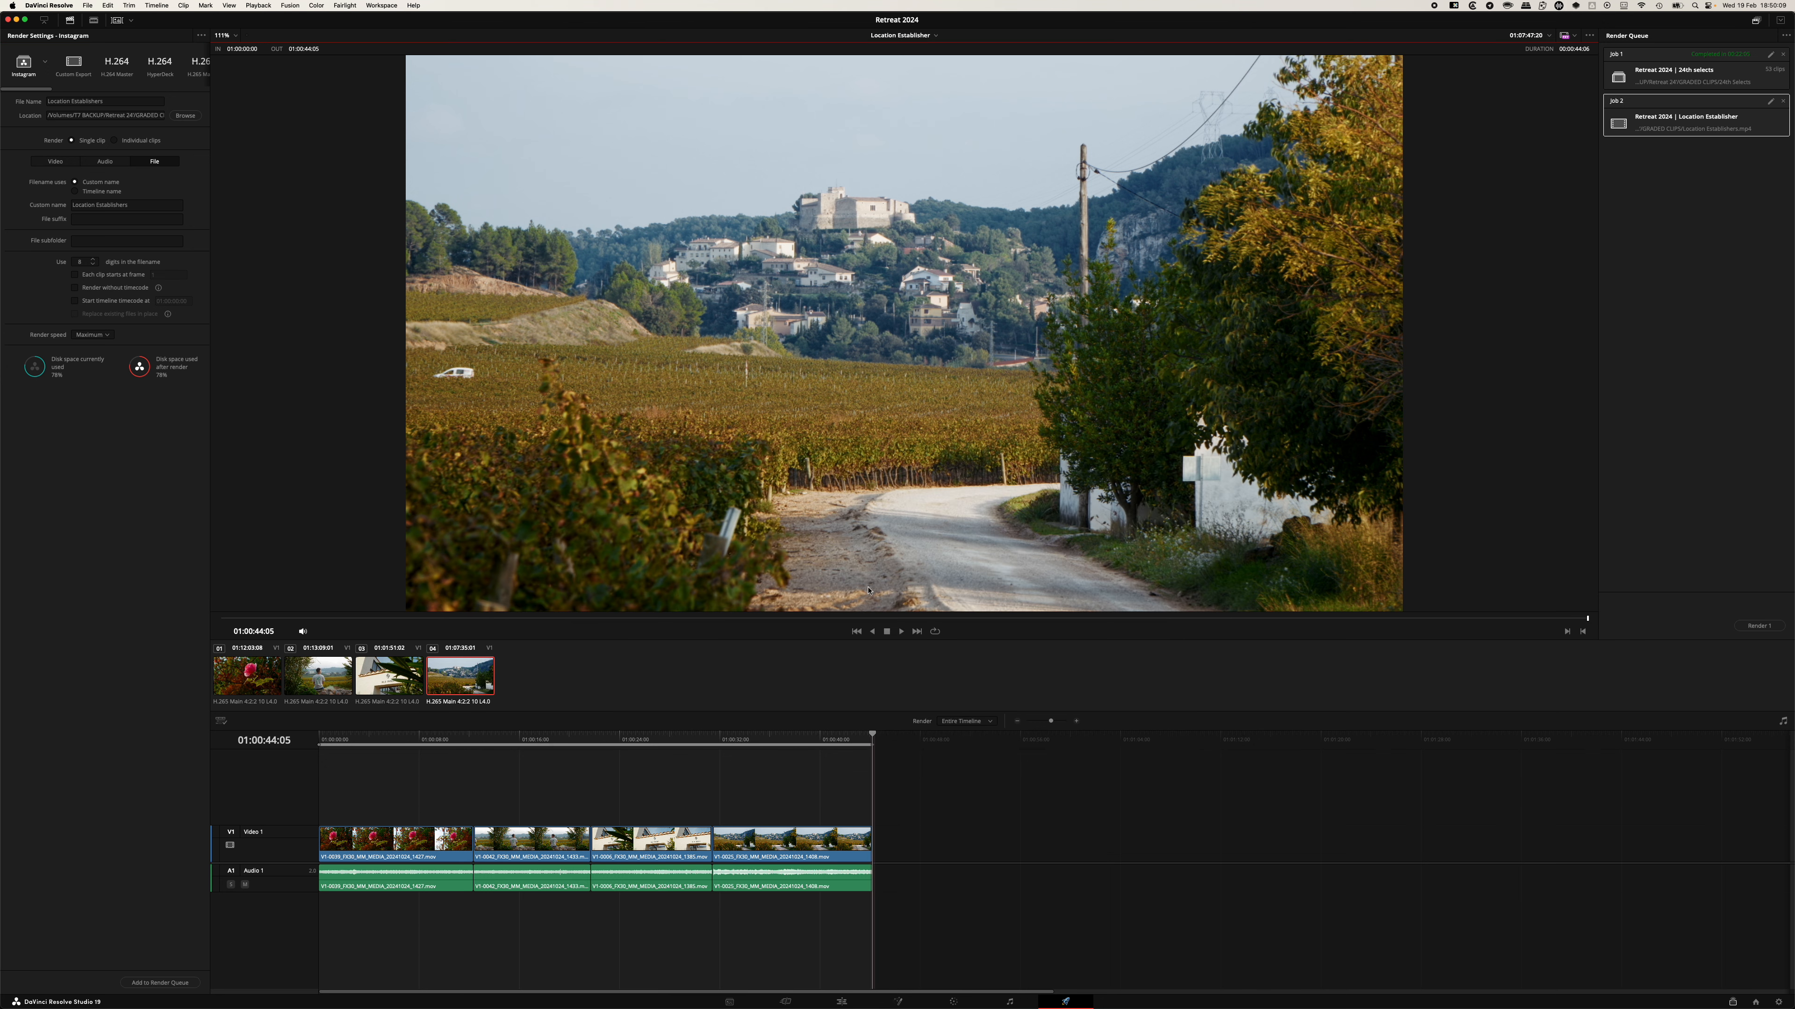